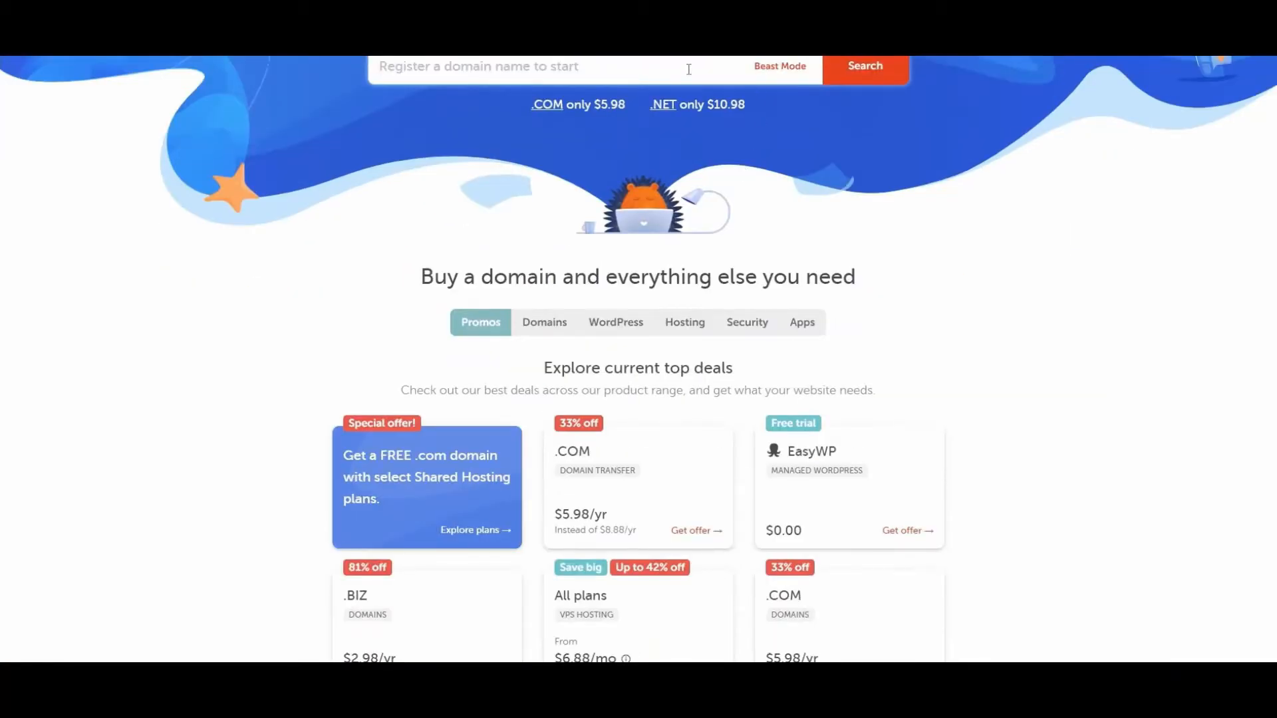
- Search Namecheap for the domain name jerryspizza
scroll(765, 166, up, 5)
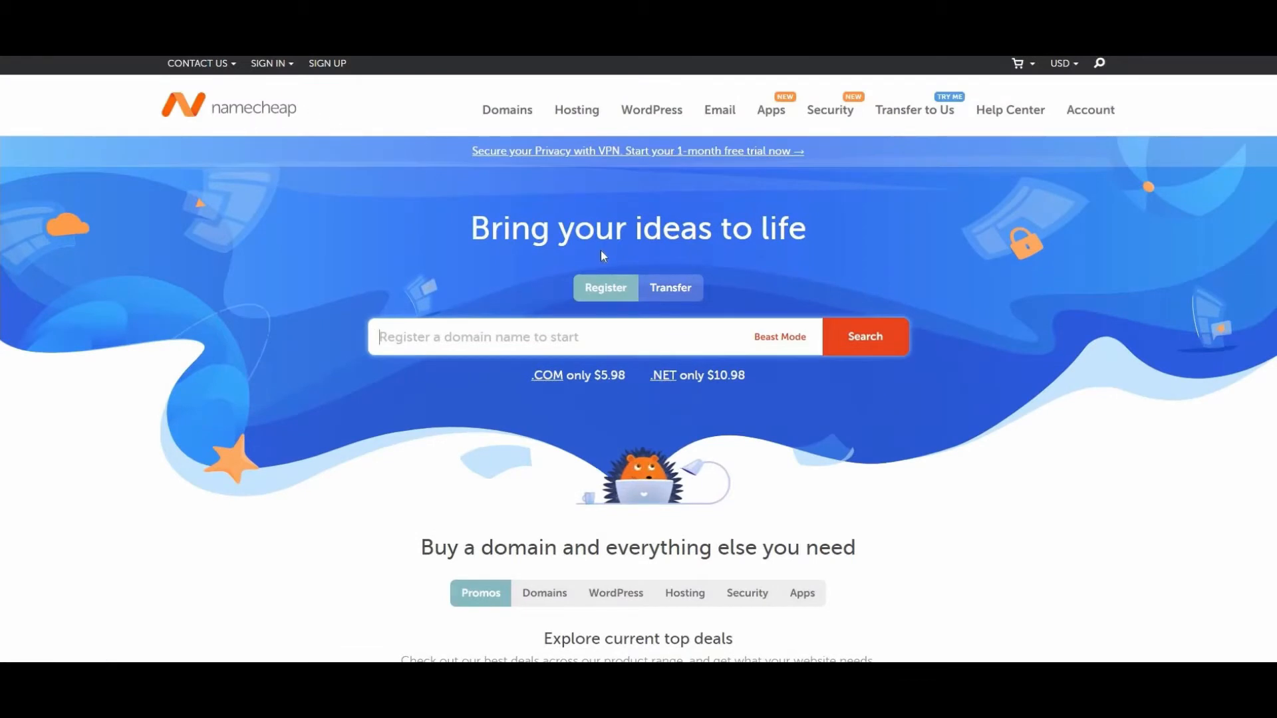
scroll(601, 250, down, 1)
click(540, 277)
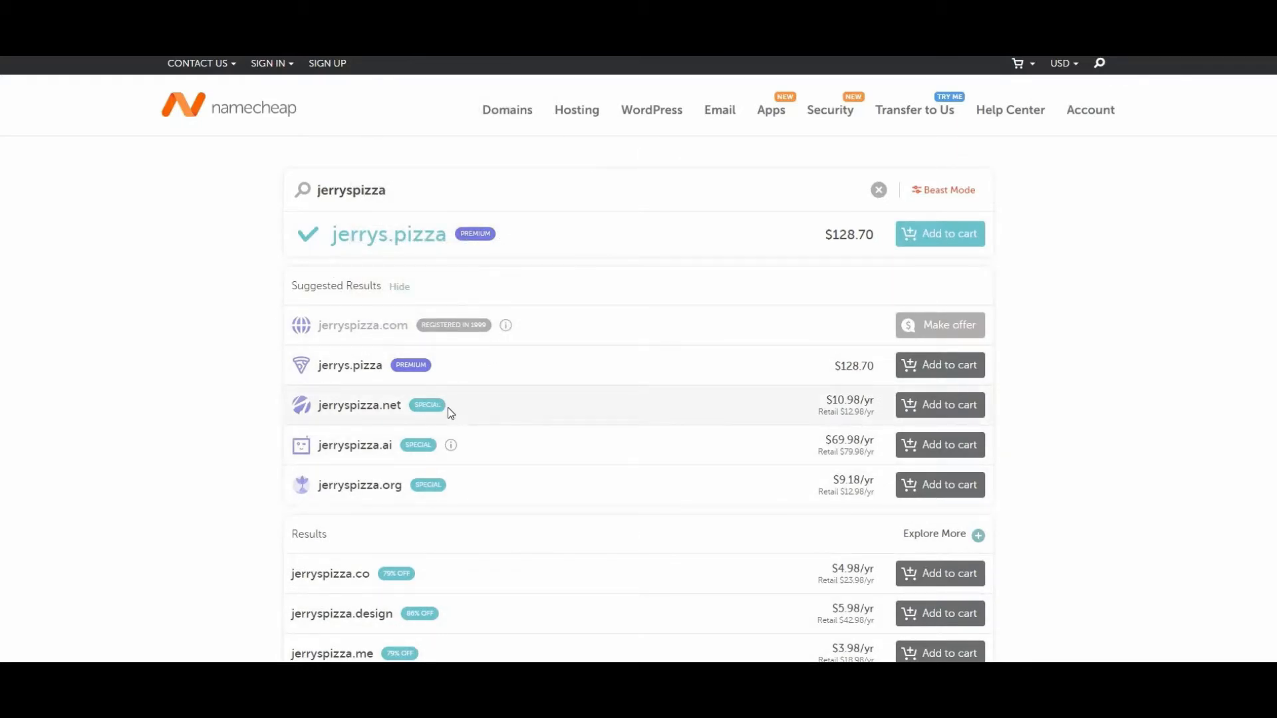
- Examine the suggested domains, available extensions and yearly prices for jerryspizza
scroll(449, 409, down, 2)
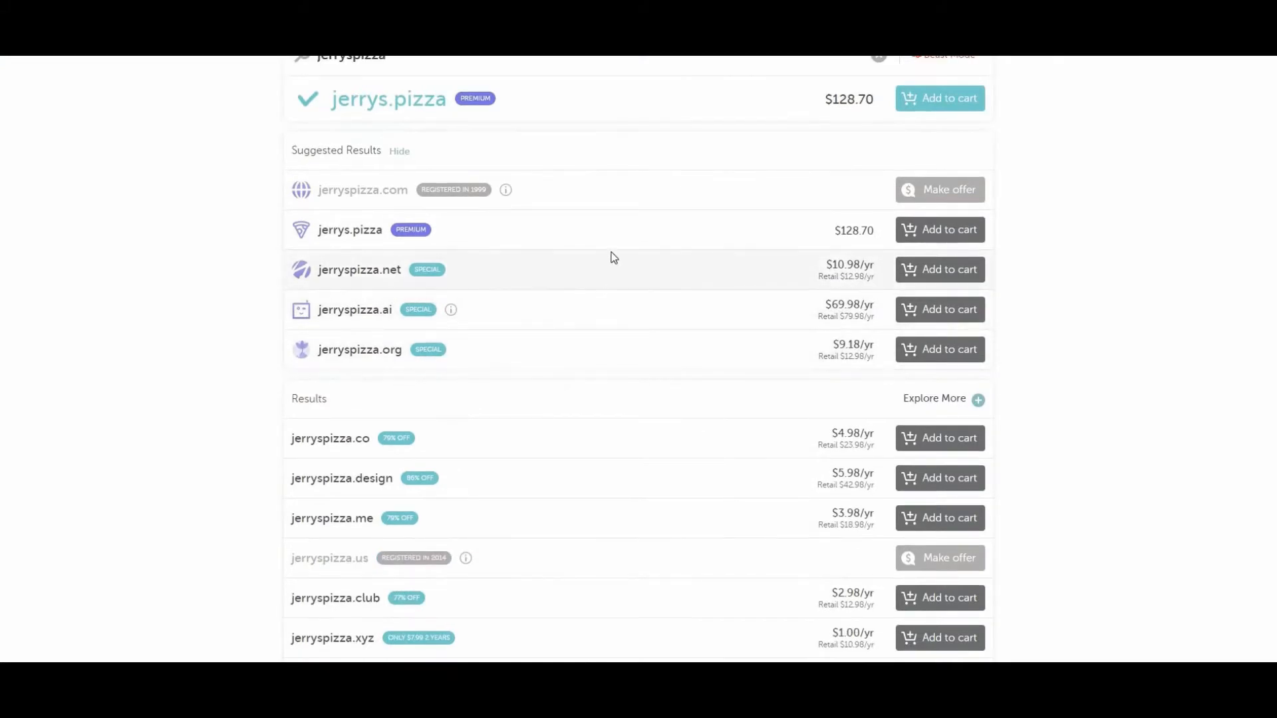
scroll(553, 396, down, 2)
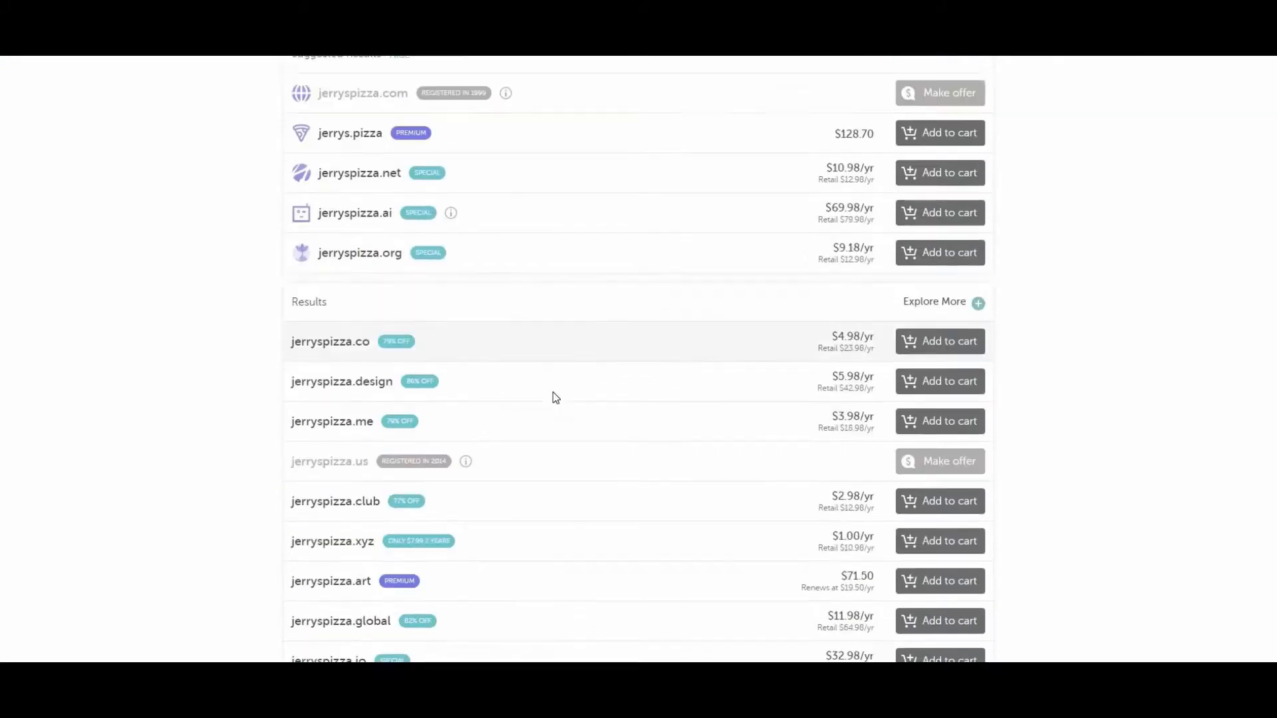
scroll(570, 278, down, 2)
scroll(580, 319, down, 5)
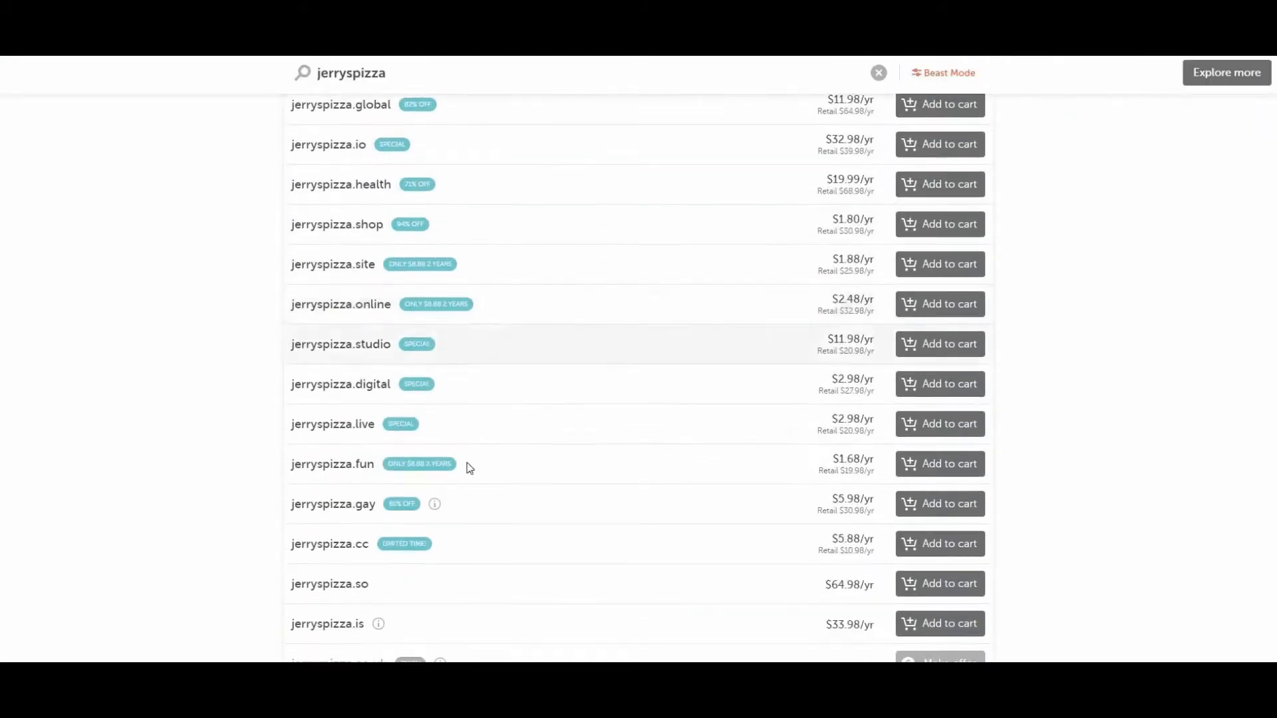
scroll(445, 517, down, 1)
scroll(772, 260, up, 10)
scroll(849, 129, down, 4)
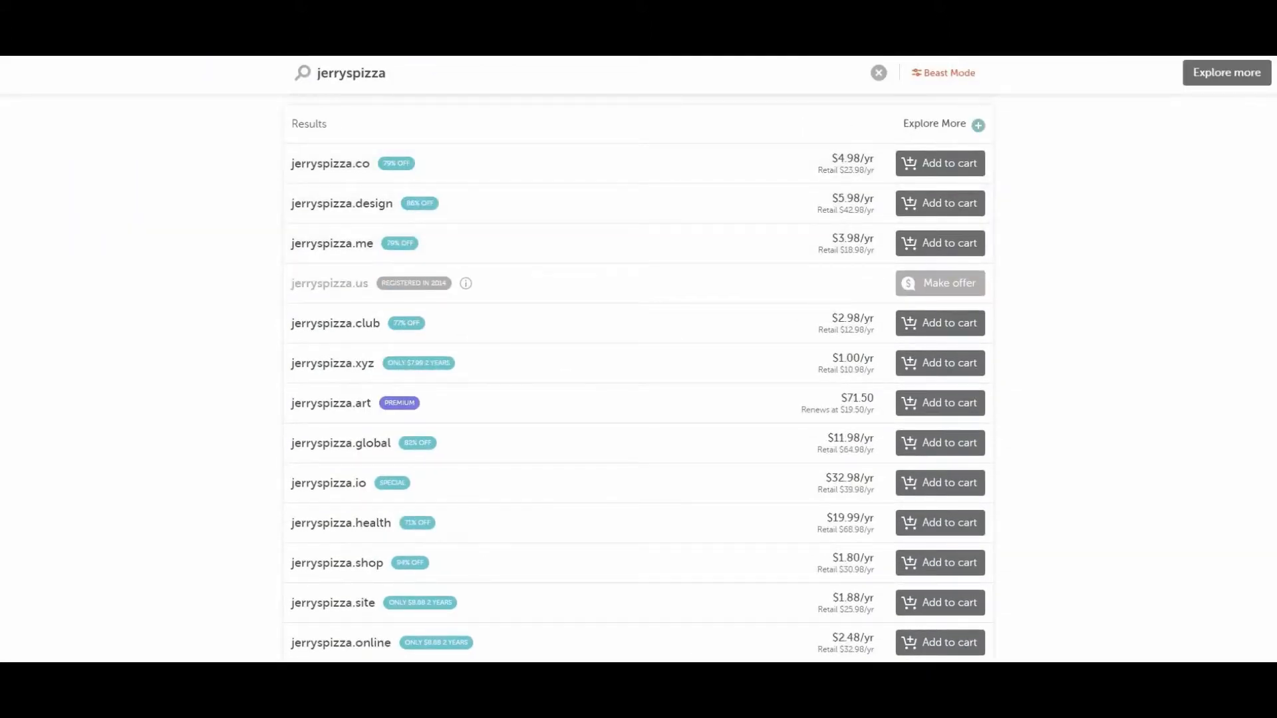
scroll(851, 157, up, 5)
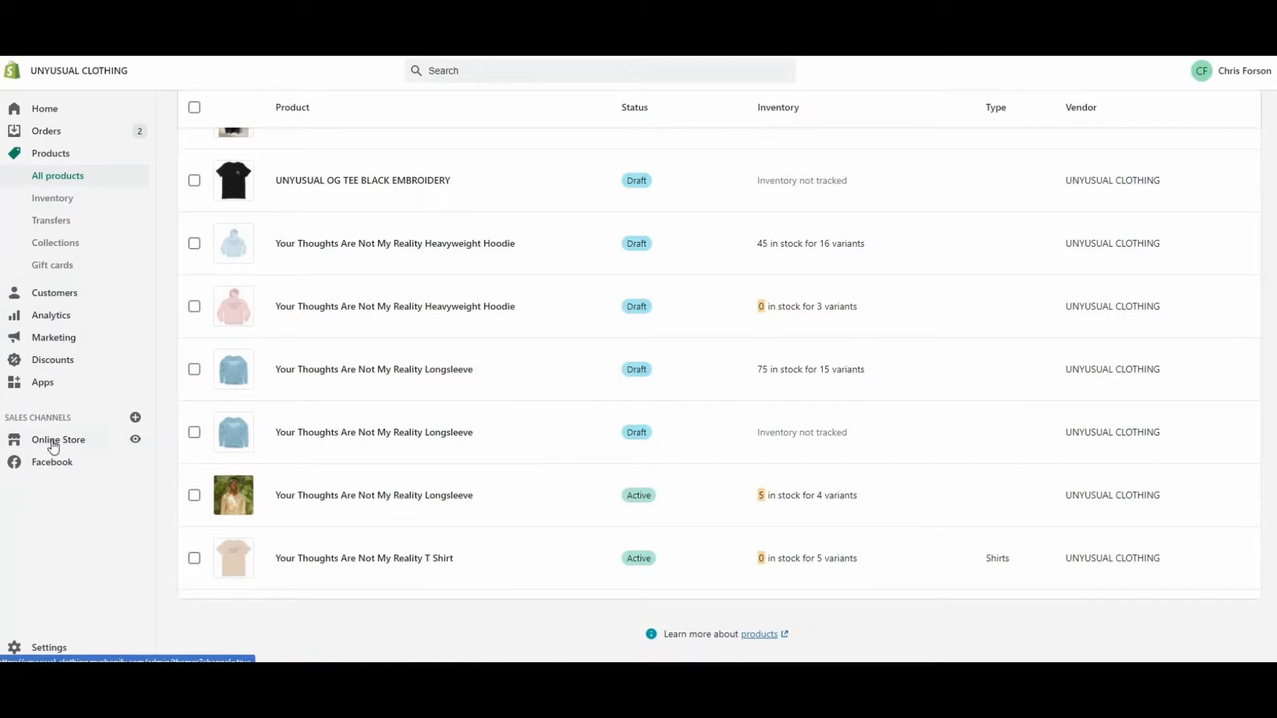
- Switch to the Shopify admin and open the online store's domain settings
click(54, 442)
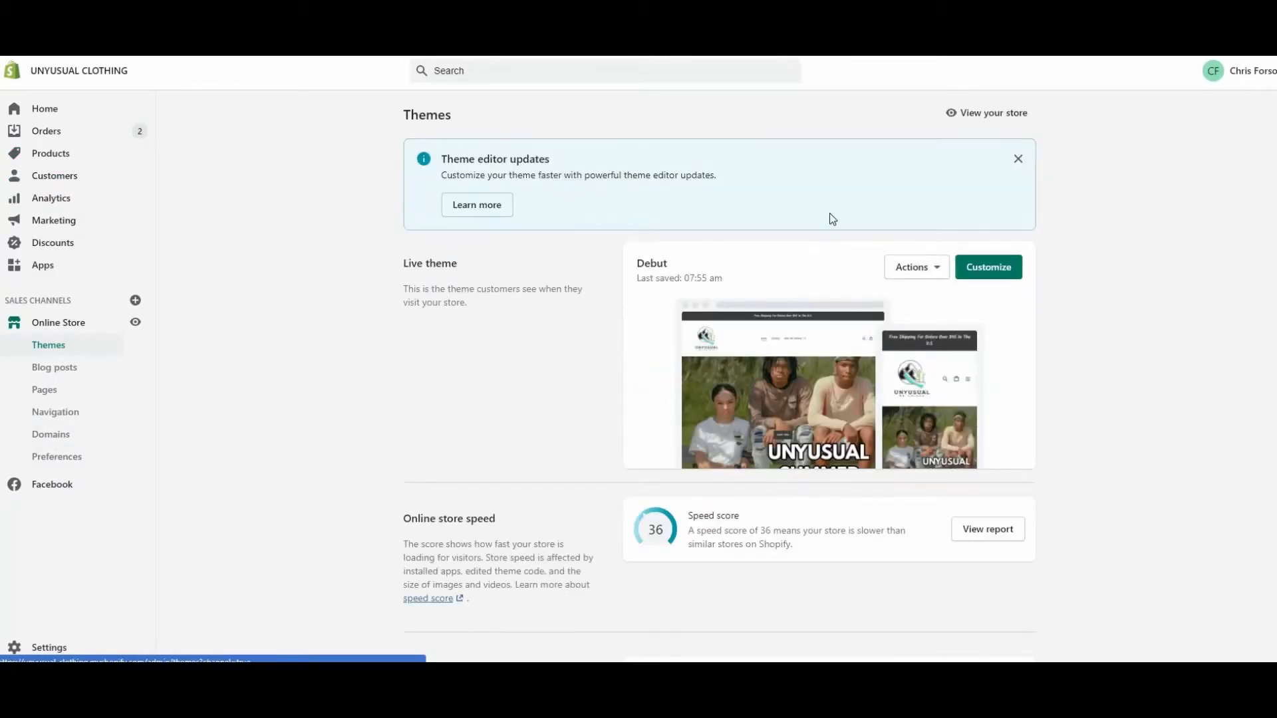
click(915, 266)
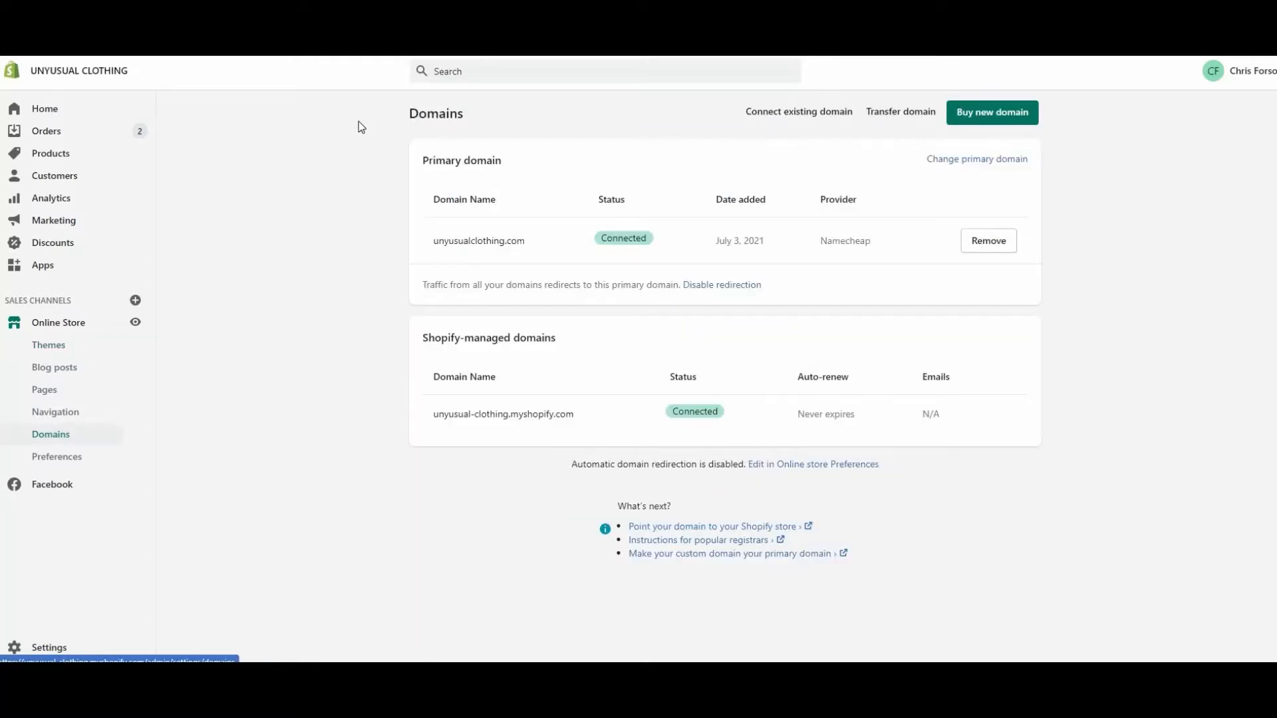
- Open the help article on pointing a domain to the Shopify store and read through its connection instructions
click(685, 531)
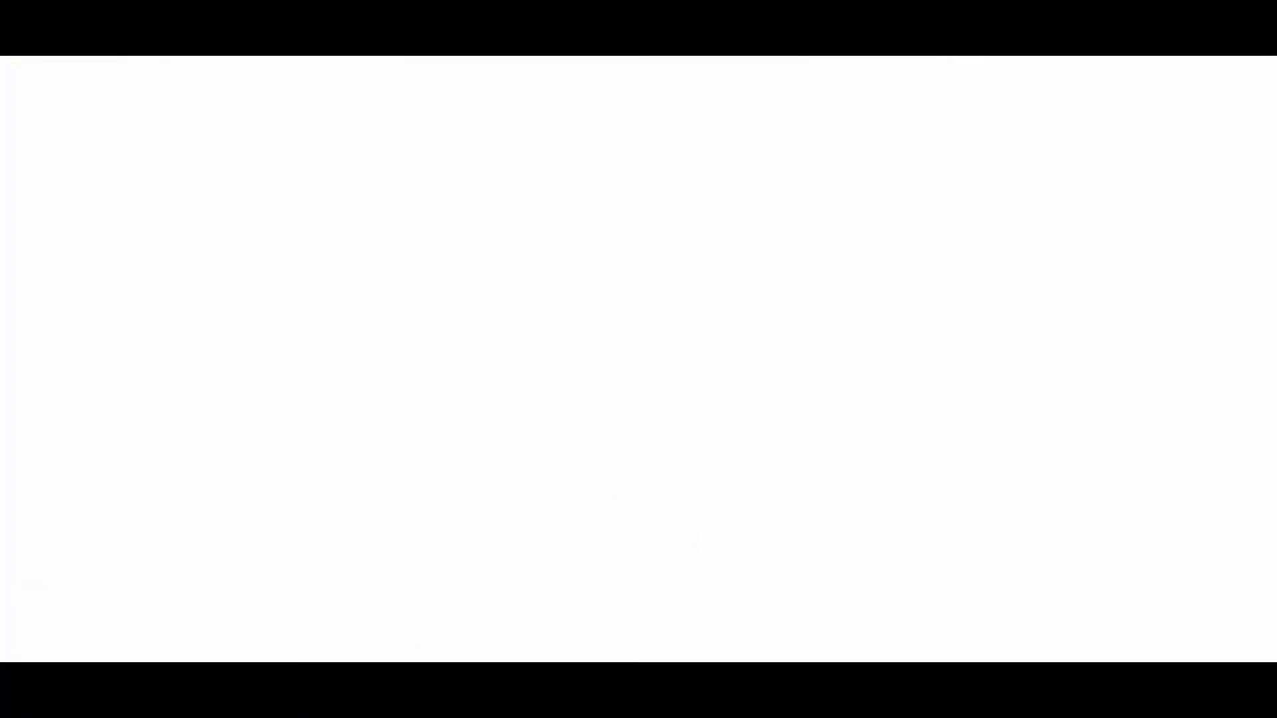
scroll(567, 370, down, 10)
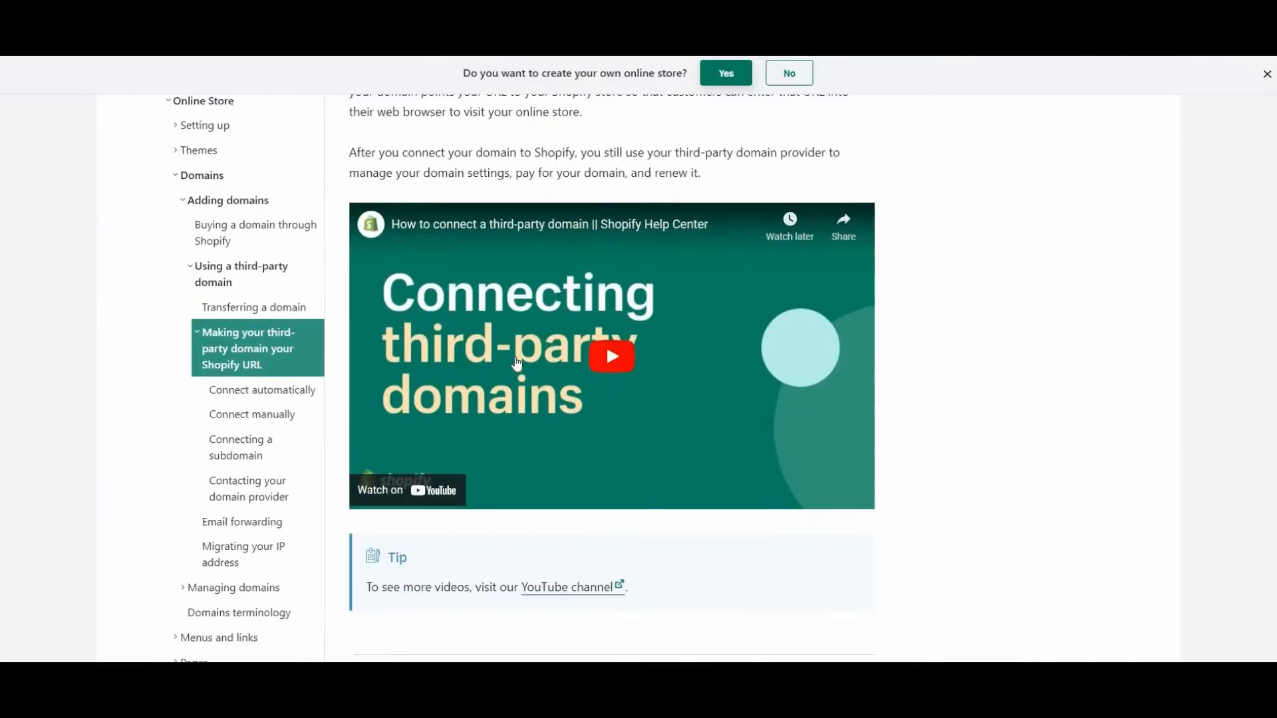
scroll(567, 370, down, 10)
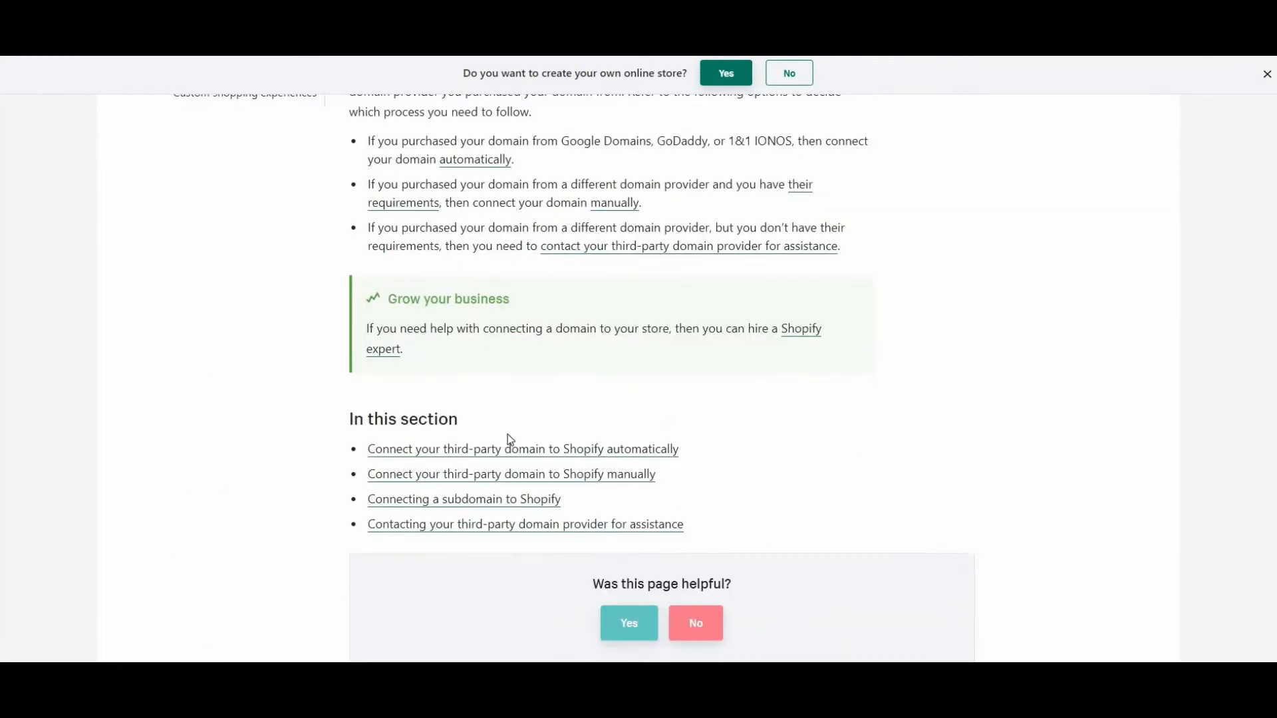
scroll(508, 435, down, 3)
scroll(521, 435, up, 20)
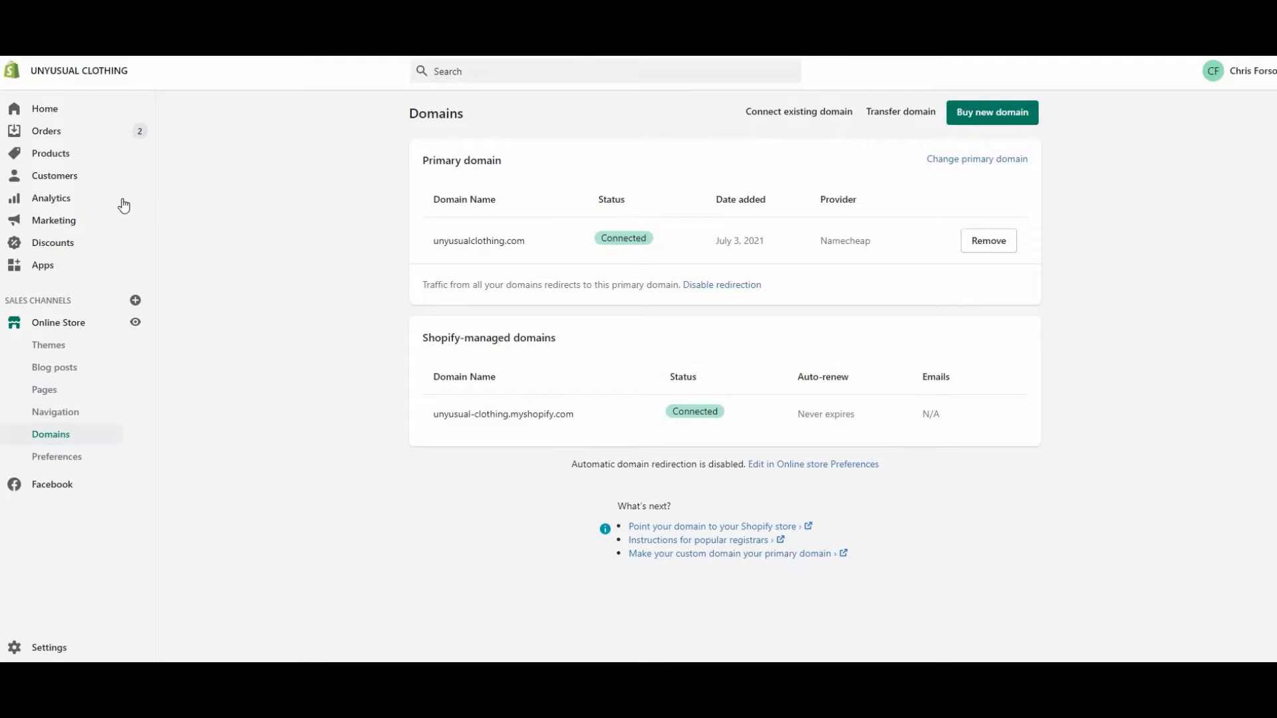
- Return to the store admin, open the full product list and look through the products with their status and inventory
click(60, 163)
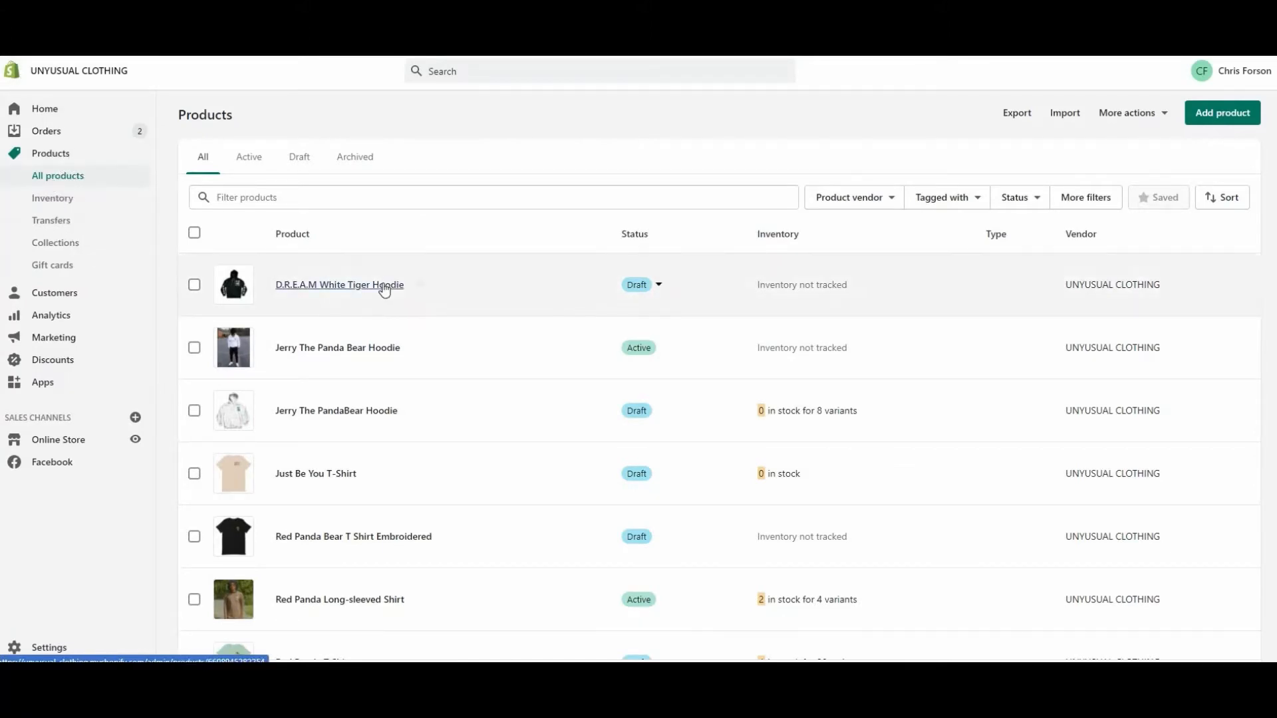
scroll(399, 285, down, 10)
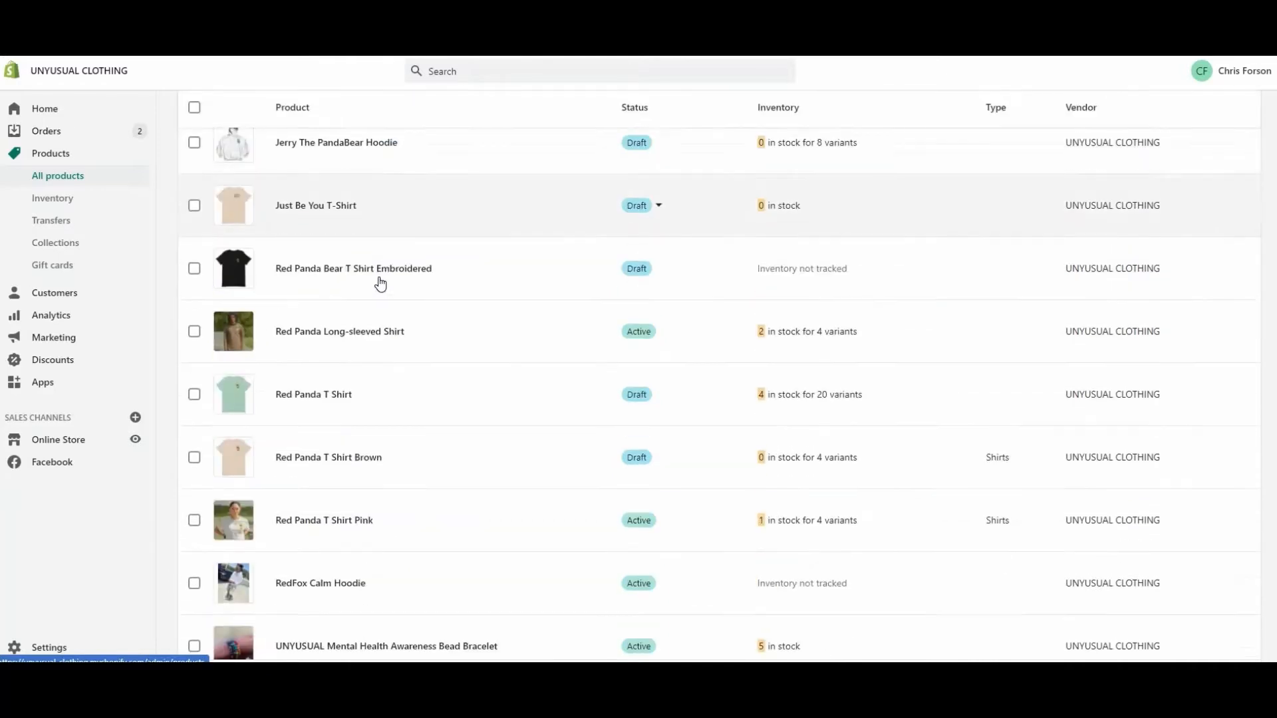
scroll(368, 259, down, 3)
scroll(428, 330, up, 6)
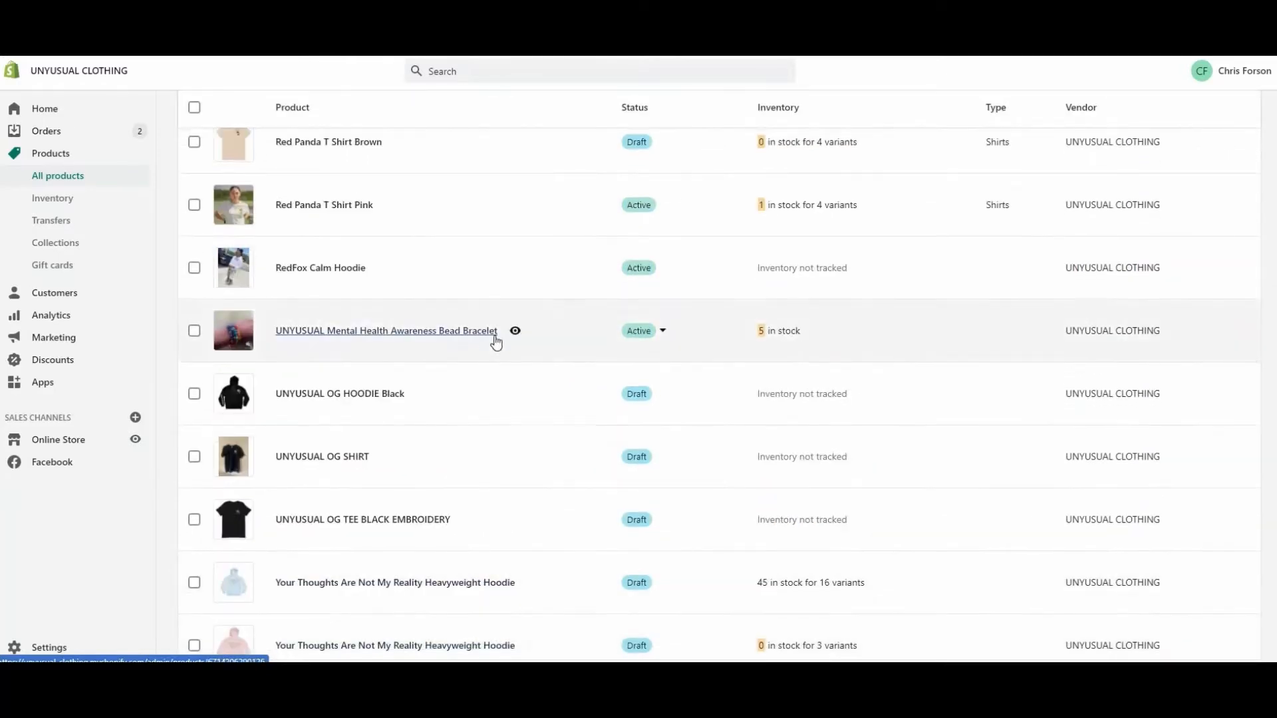
scroll(623, 399, up, 7)
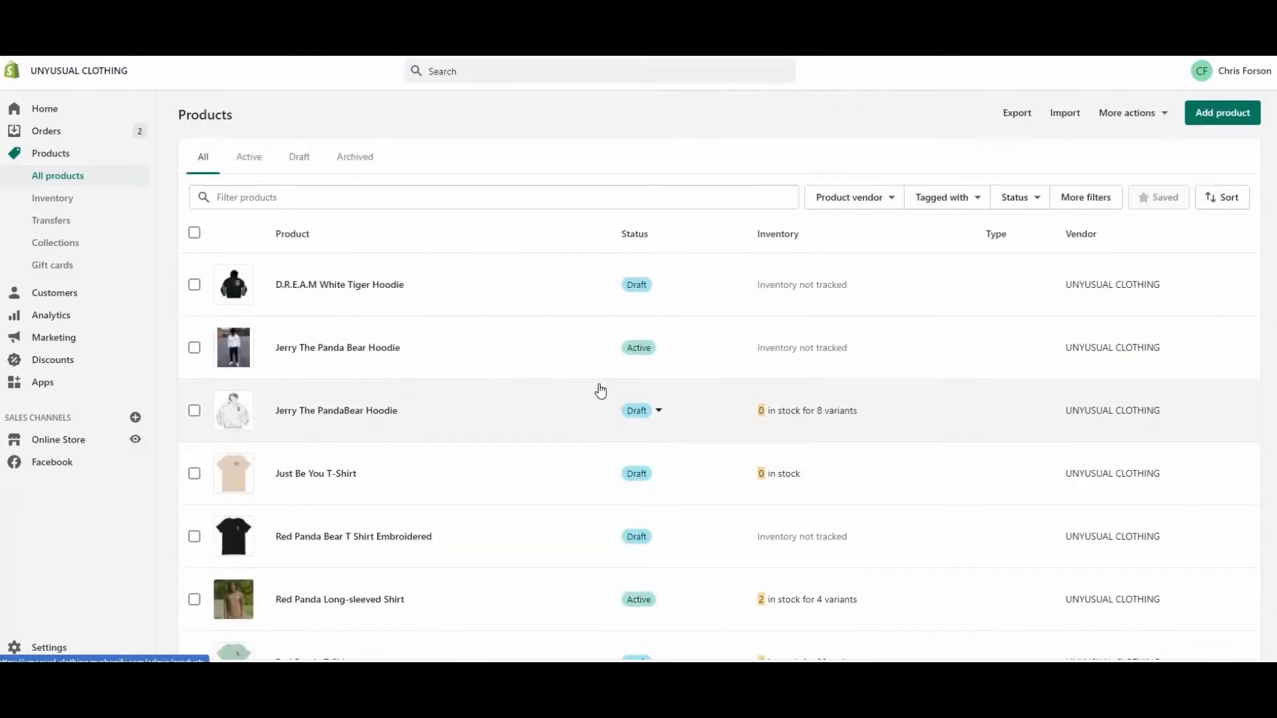
- Show only the active products, look through them and return to the list of all products
click(266, 159)
scroll(360, 237, down, 3)
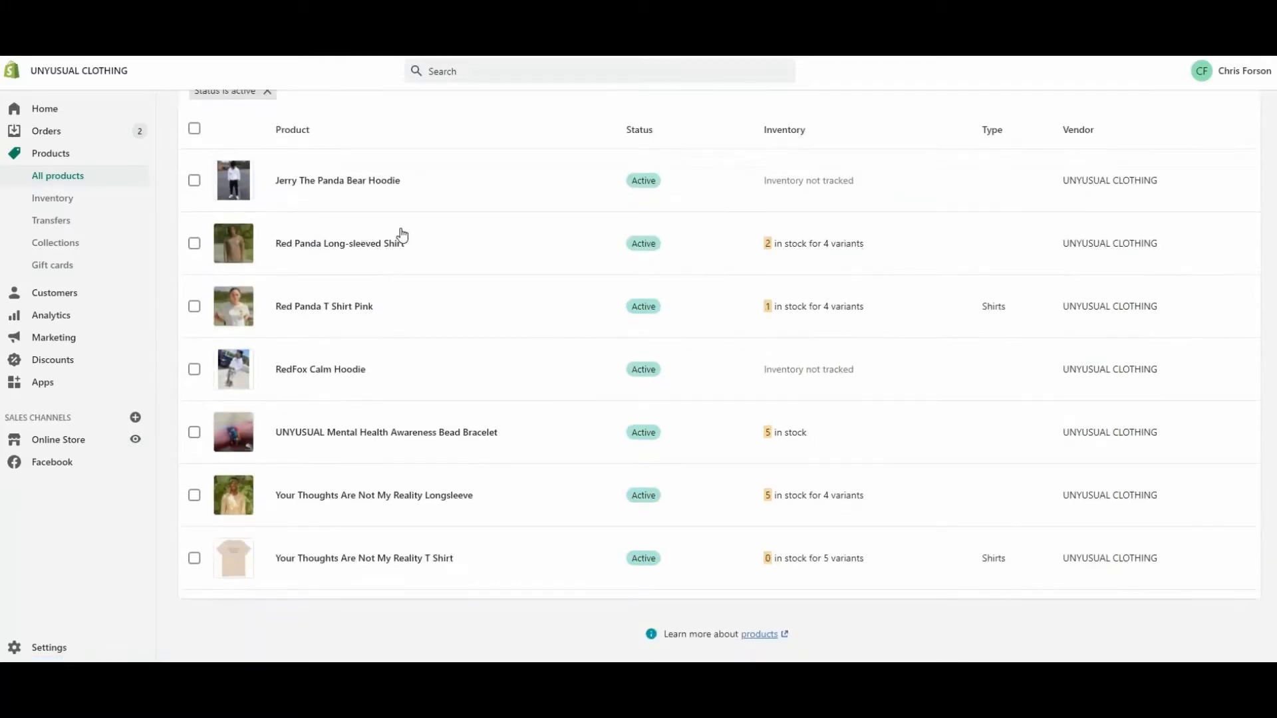
key(alt+Left)
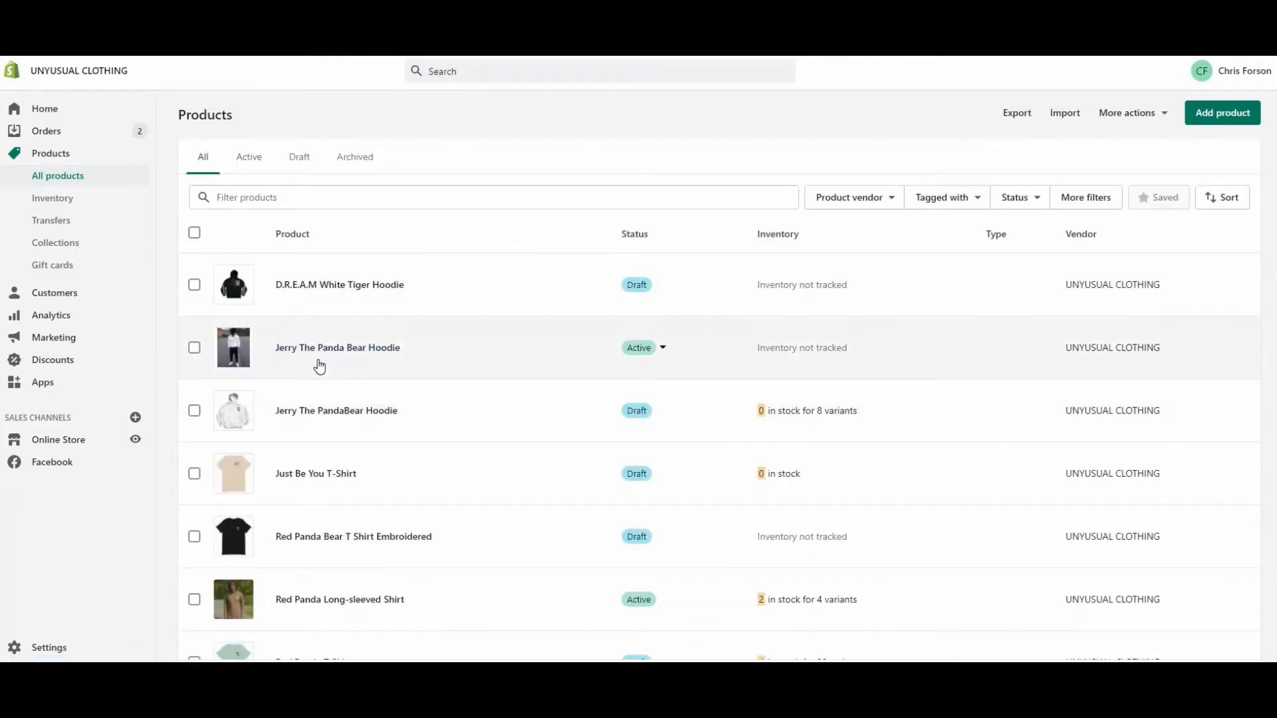
- Open the Jerry The Panda Bear Hoodie product and review its description, size guide, media and variants
click(360, 339)
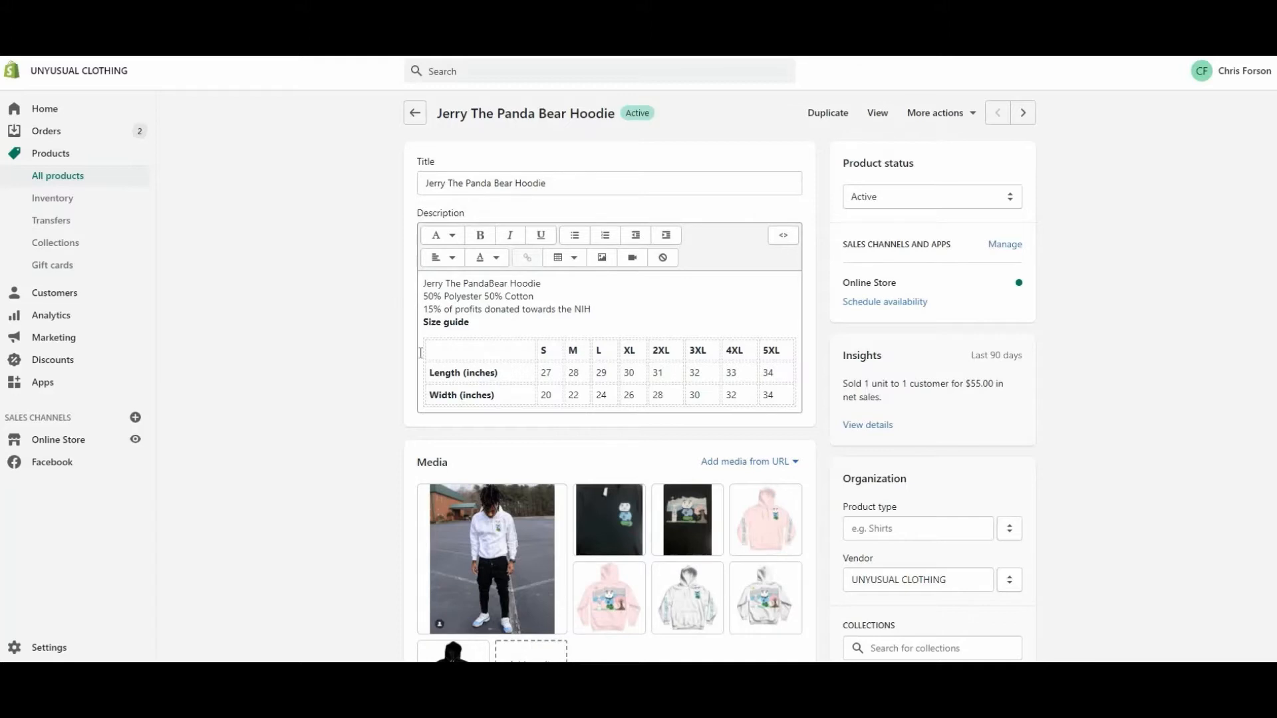
scroll(490, 331, down, 2)
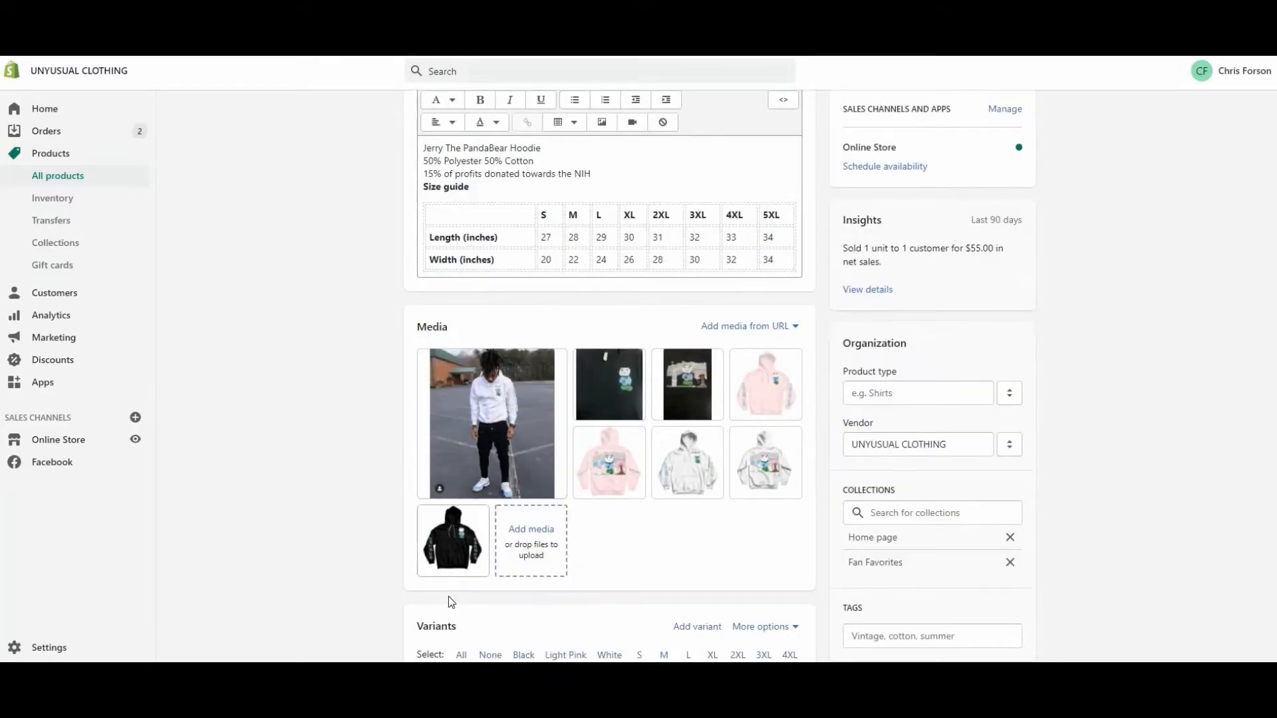
scroll(578, 312, down, 3)
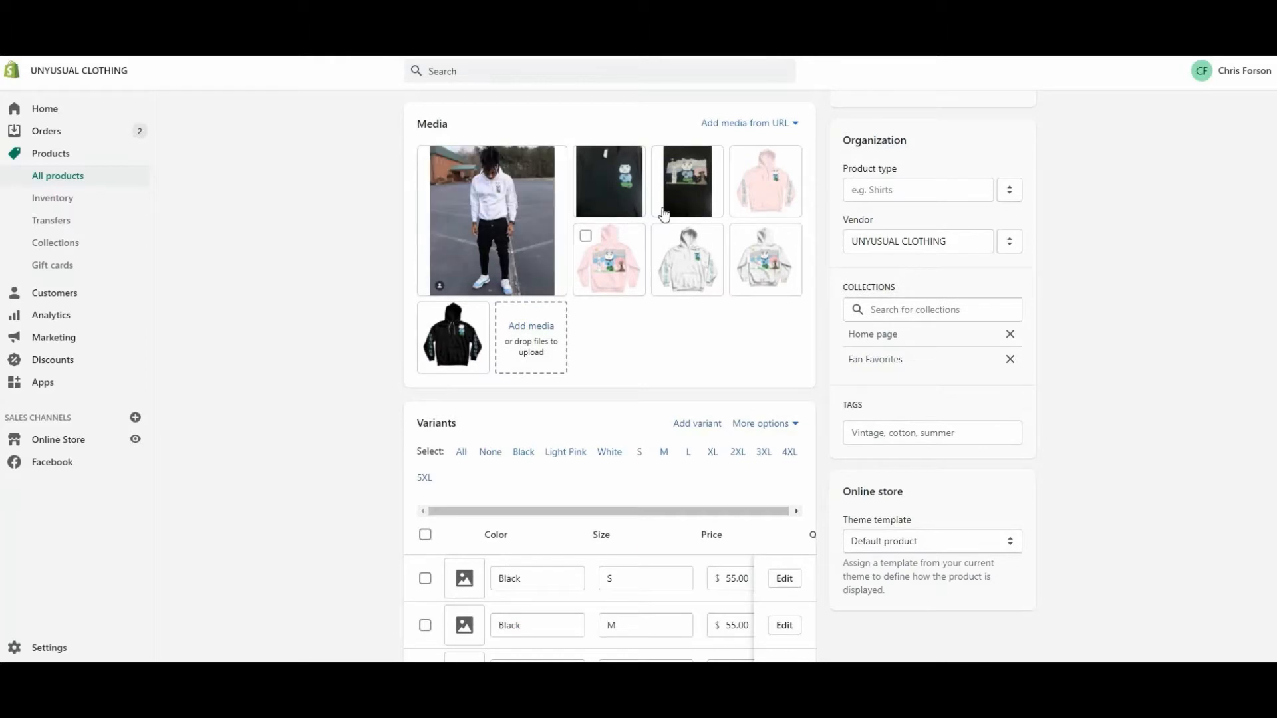
scroll(583, 298, down, 15)
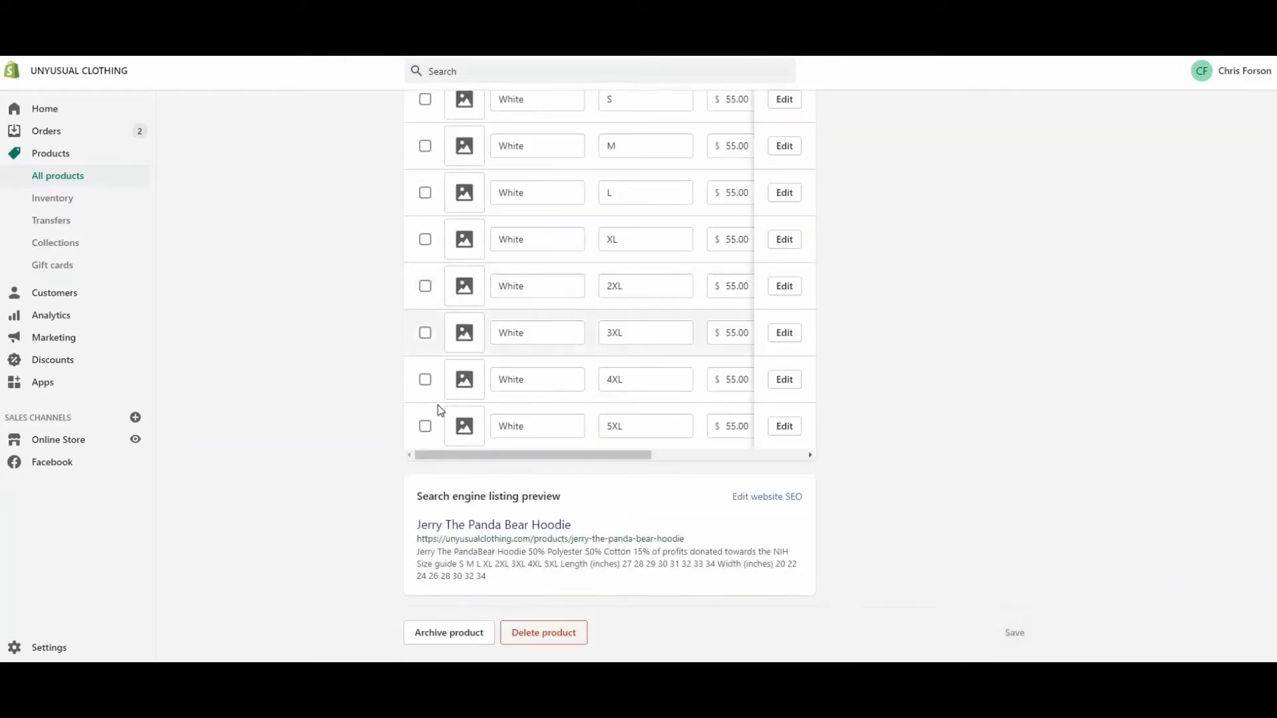
scroll(475, 452, up, 6)
scroll(511, 500, up, 12)
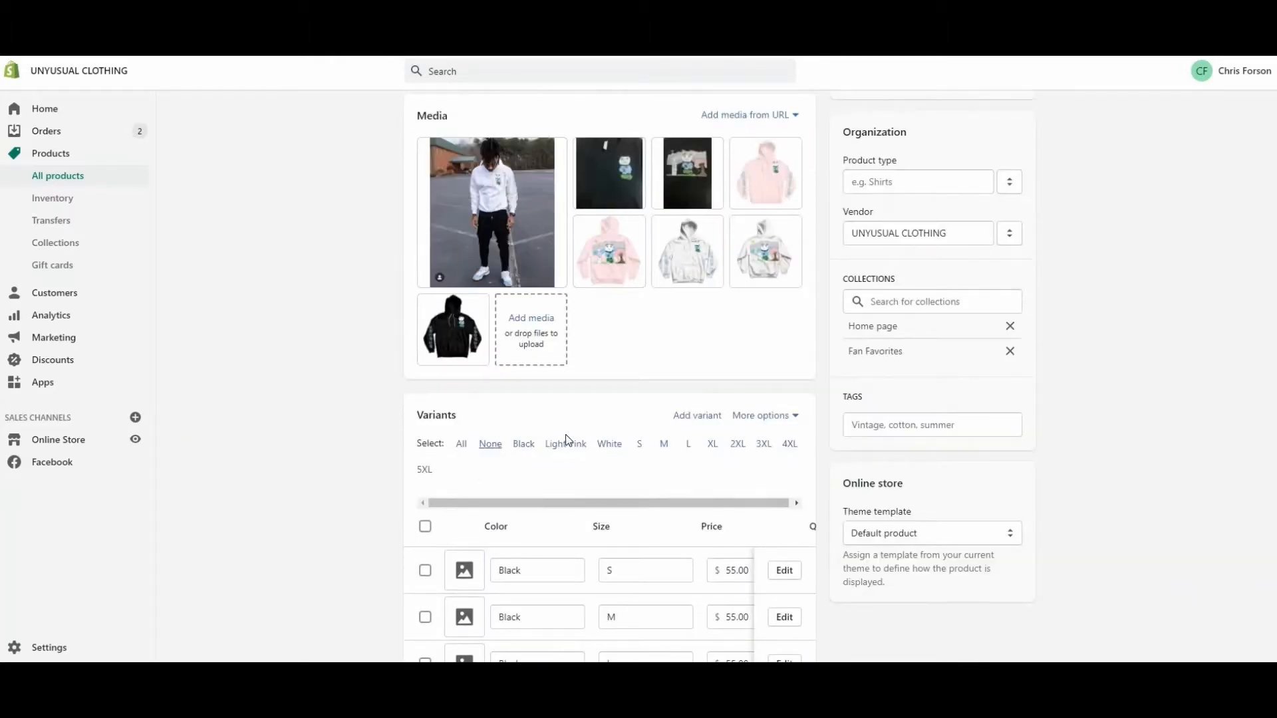
scroll(746, 475, up, 2)
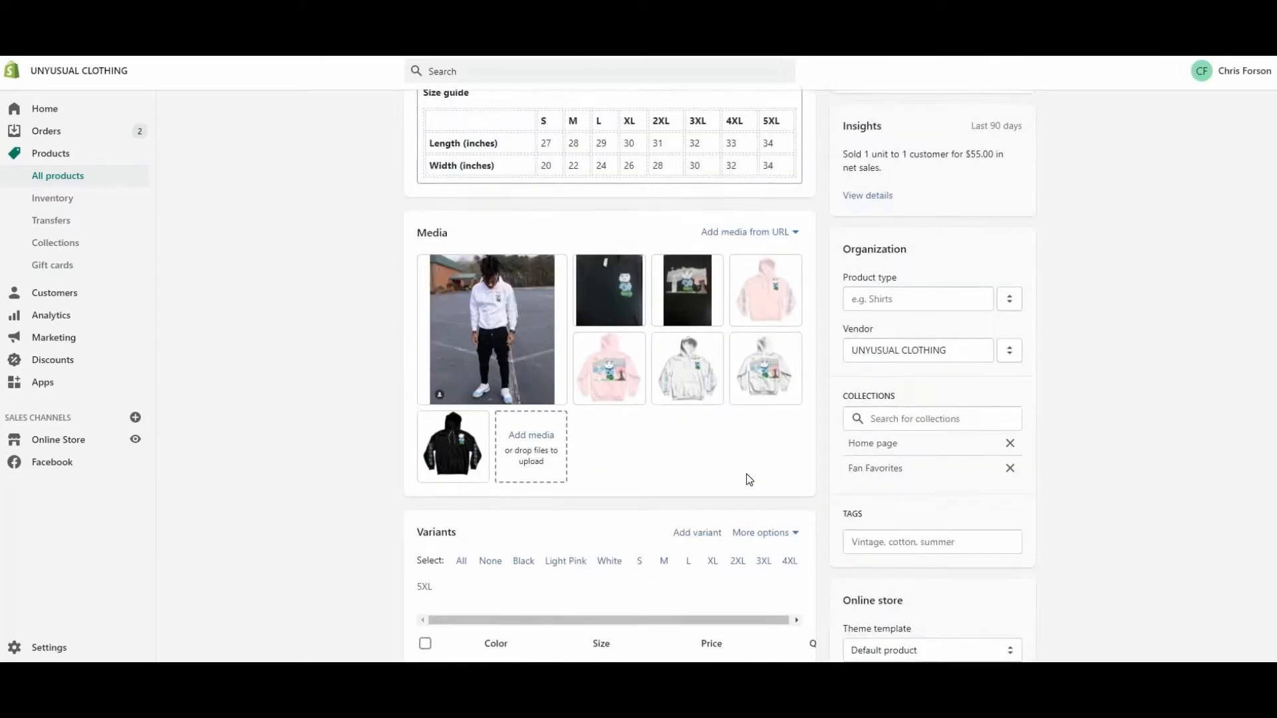
scroll(574, 479, down, 3)
scroll(820, 456, down, 4)
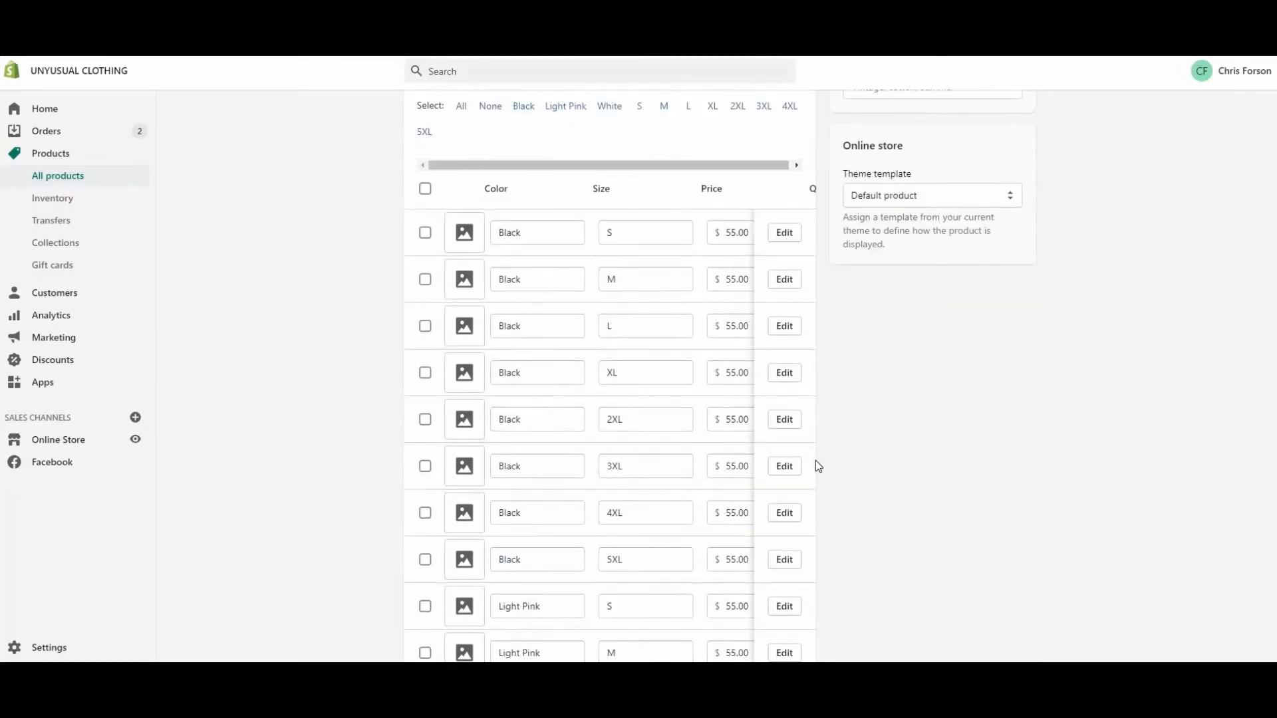
scroll(815, 464, up, 10)
- View the collections available for the hoodie and close the list without changing the selection
scroll(898, 209, down, 3)
scroll(875, 428, down, 1)
click(892, 368)
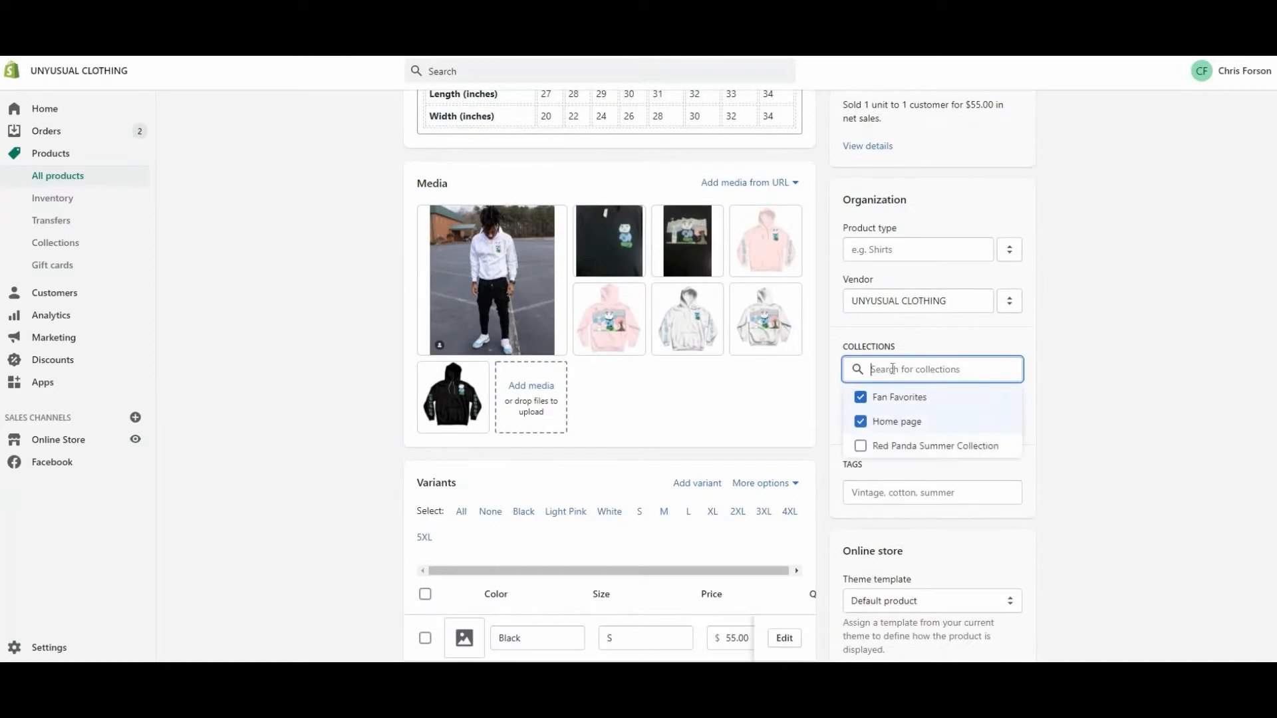
click(1088, 390)
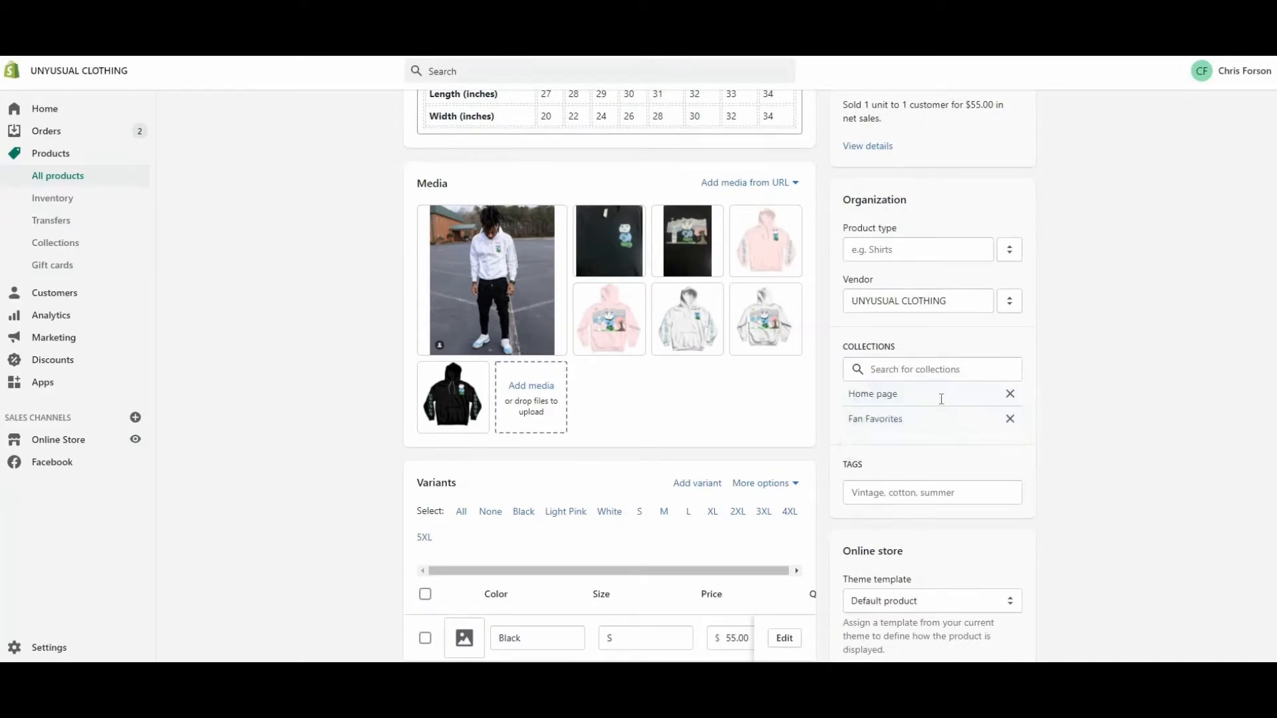
- Review the hoodie's color and size variants, their prices and the search engine listing preview
scroll(778, 399, down, 8)
scroll(533, 255, up, 3)
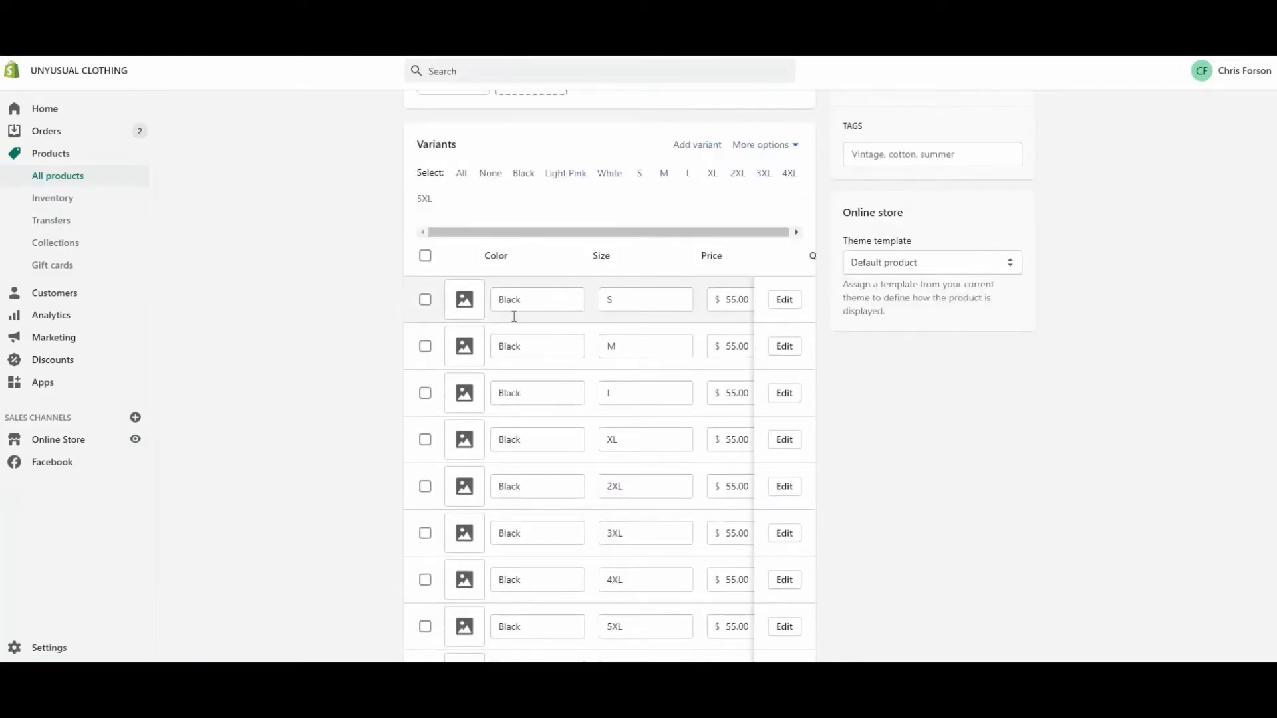
scroll(659, 353, down, 12)
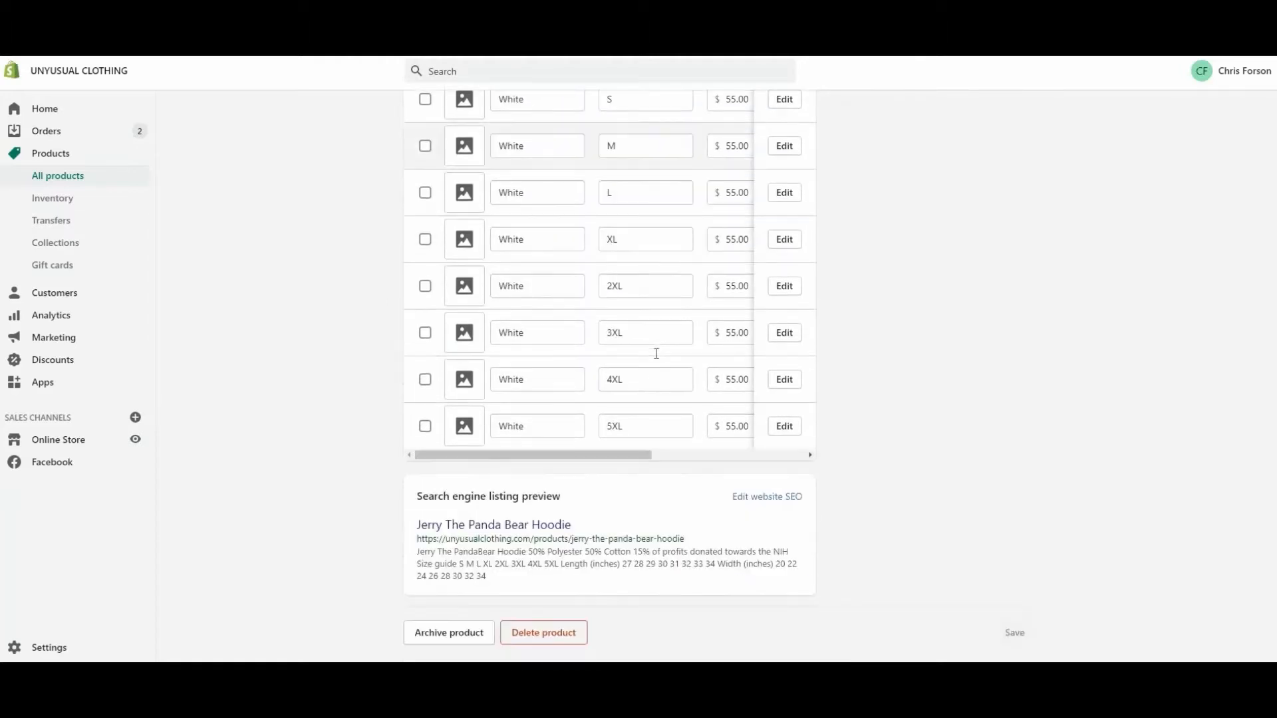
scroll(533, 325, up, 15)
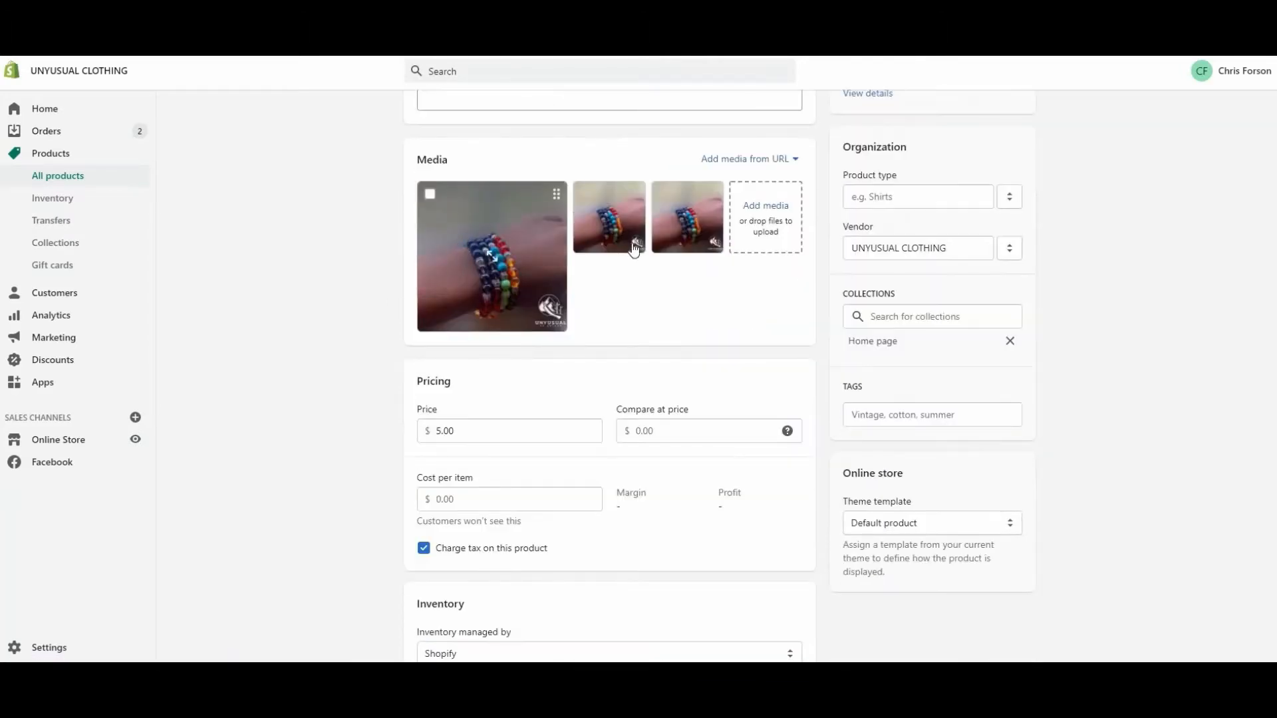
- Review the bead bracelet product's pricing, inventory, shipping and variant settings
scroll(446, 363, down, 4)
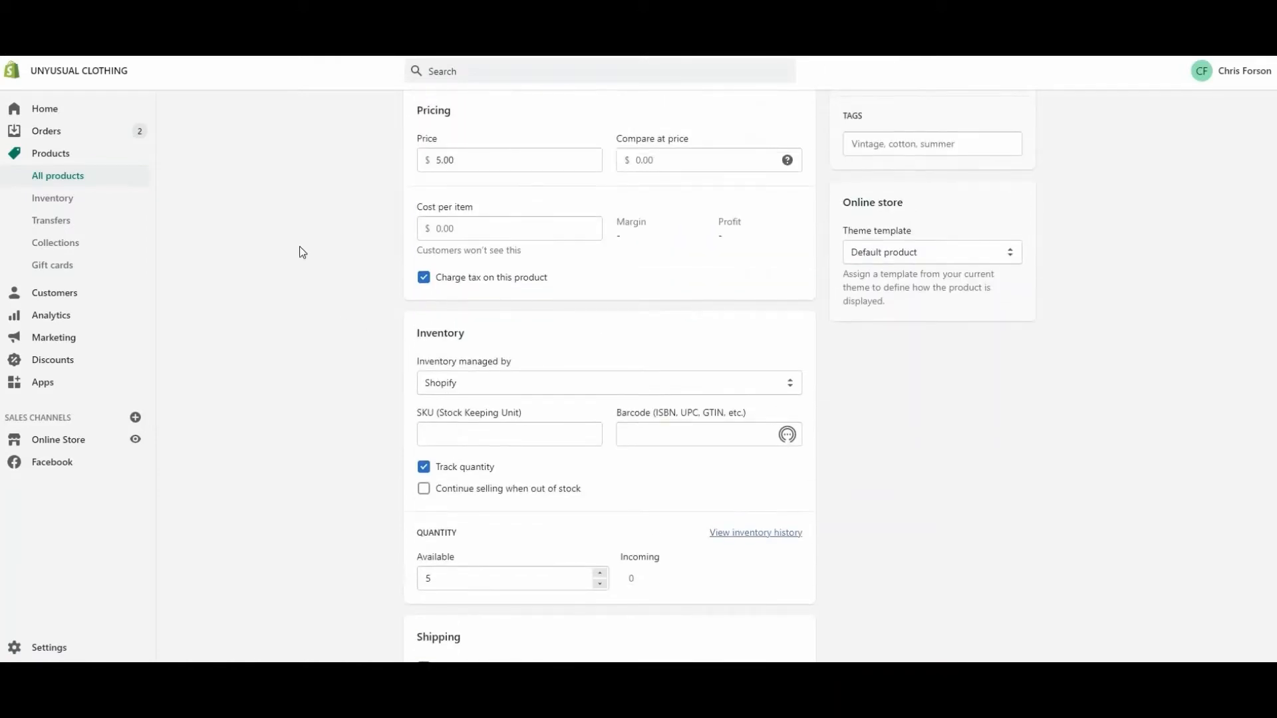
scroll(487, 193, down, 9)
scroll(474, 308, up, 3)
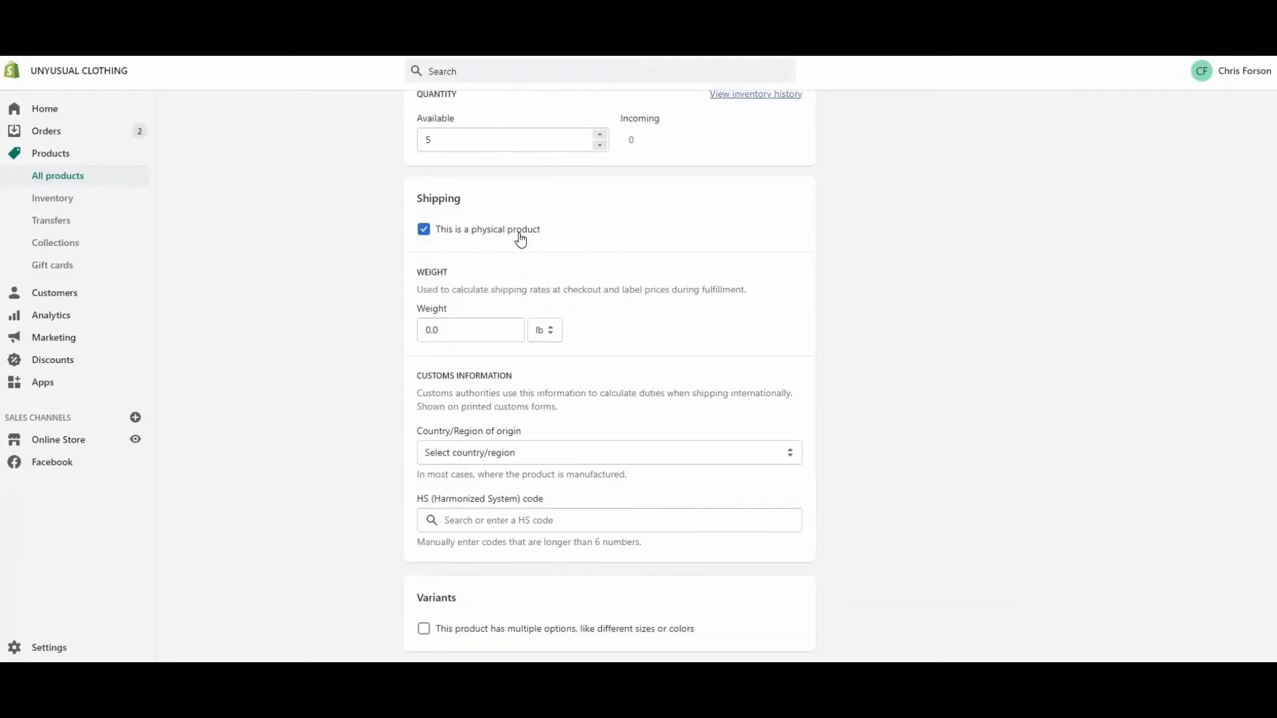
scroll(516, 279, up, 4)
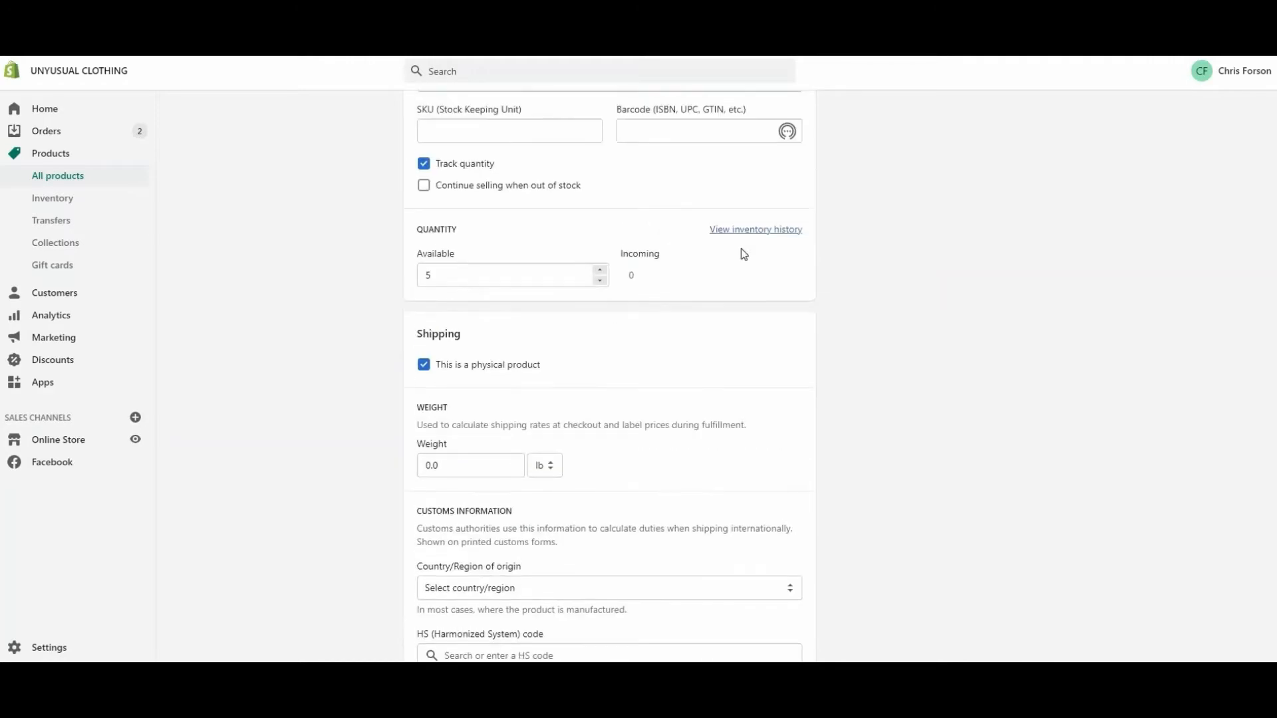
scroll(544, 275, up, 4)
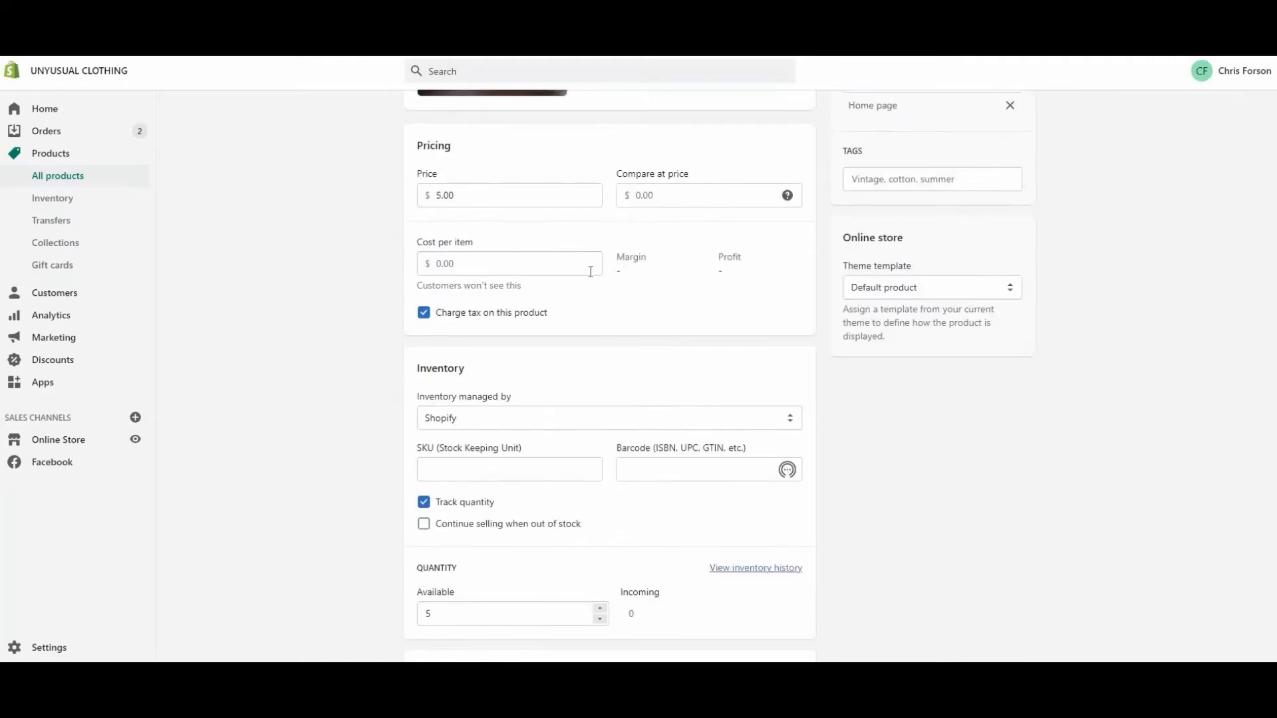
- Review the bead bracelet's weight, customs information, multiple-options setting and search engine listing preview
scroll(433, 428, down, 10)
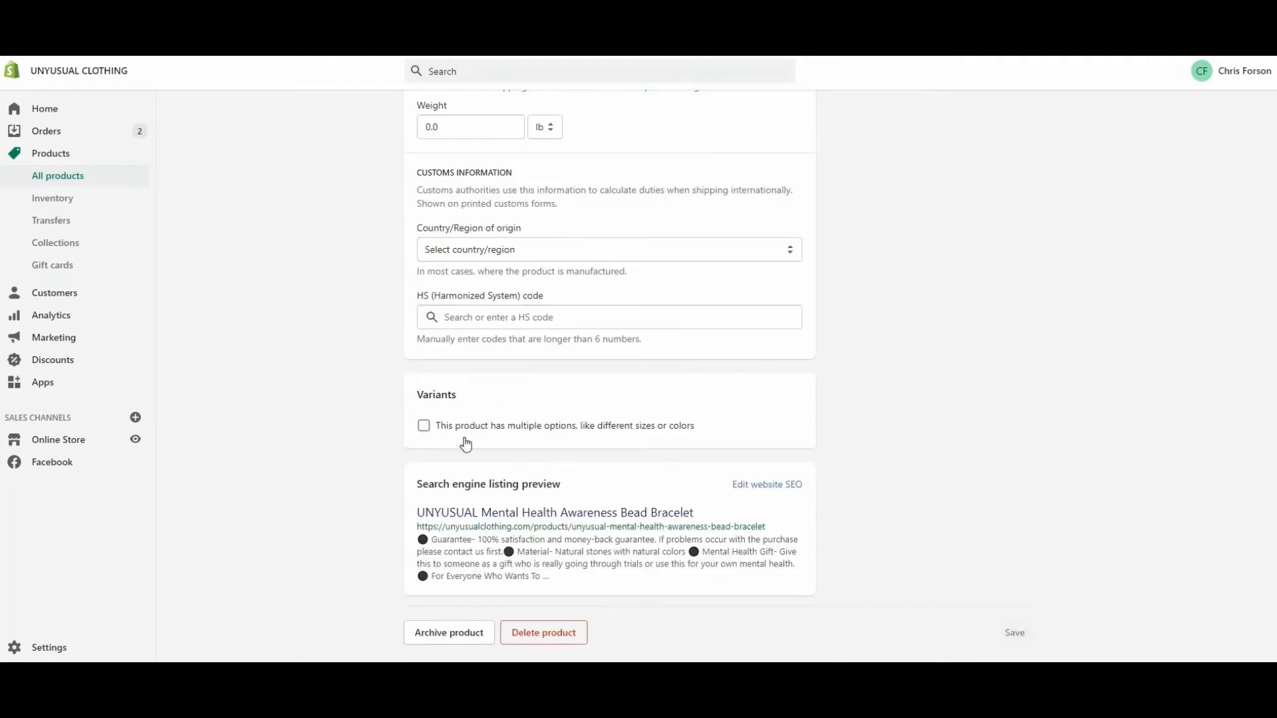
scroll(576, 485, up, 1)
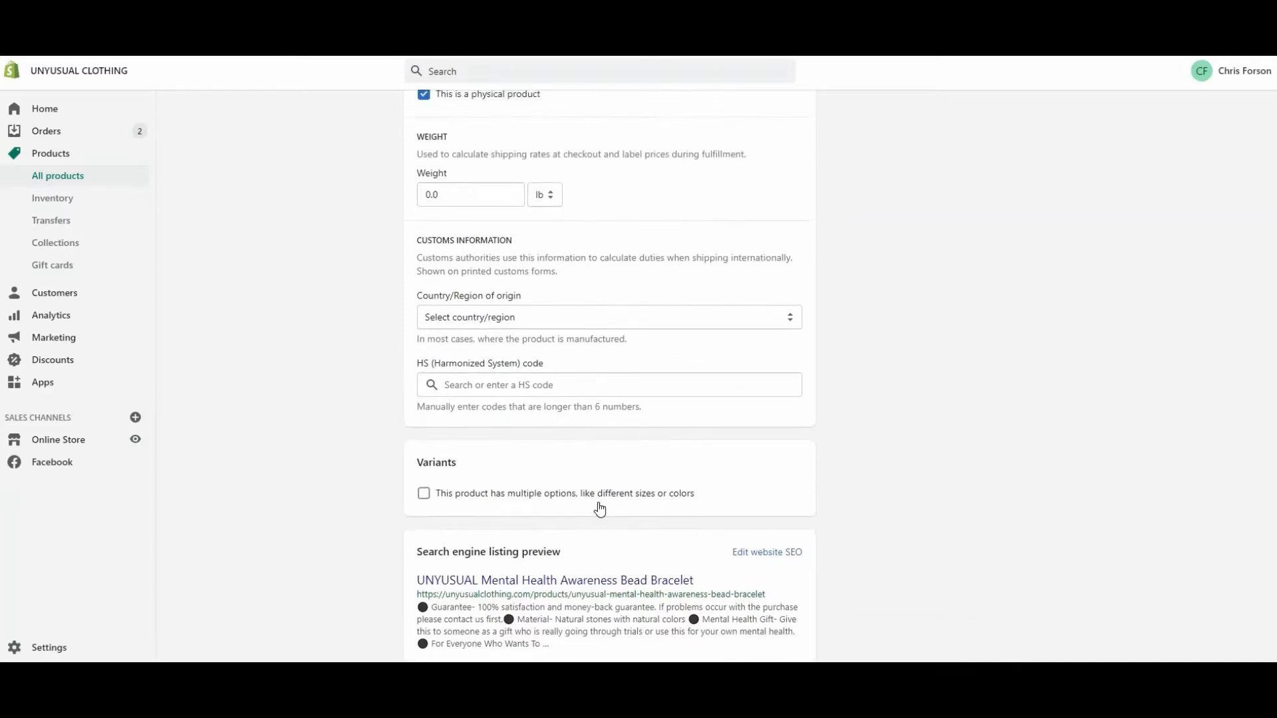
scroll(546, 504, up, 8)
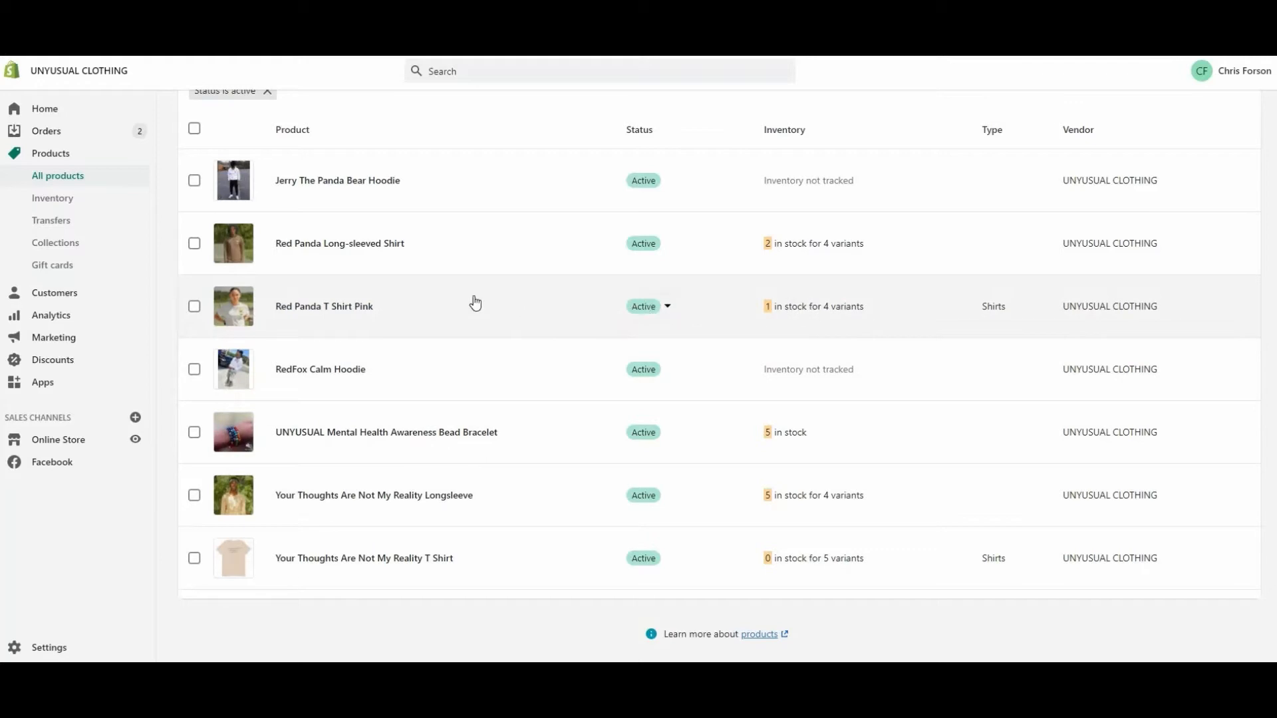
- Open the Red Panda Long-sleeved Shirt from the full product list and review its variants' prices, quantities and SKUs and its media
scroll(579, 303, up, 1)
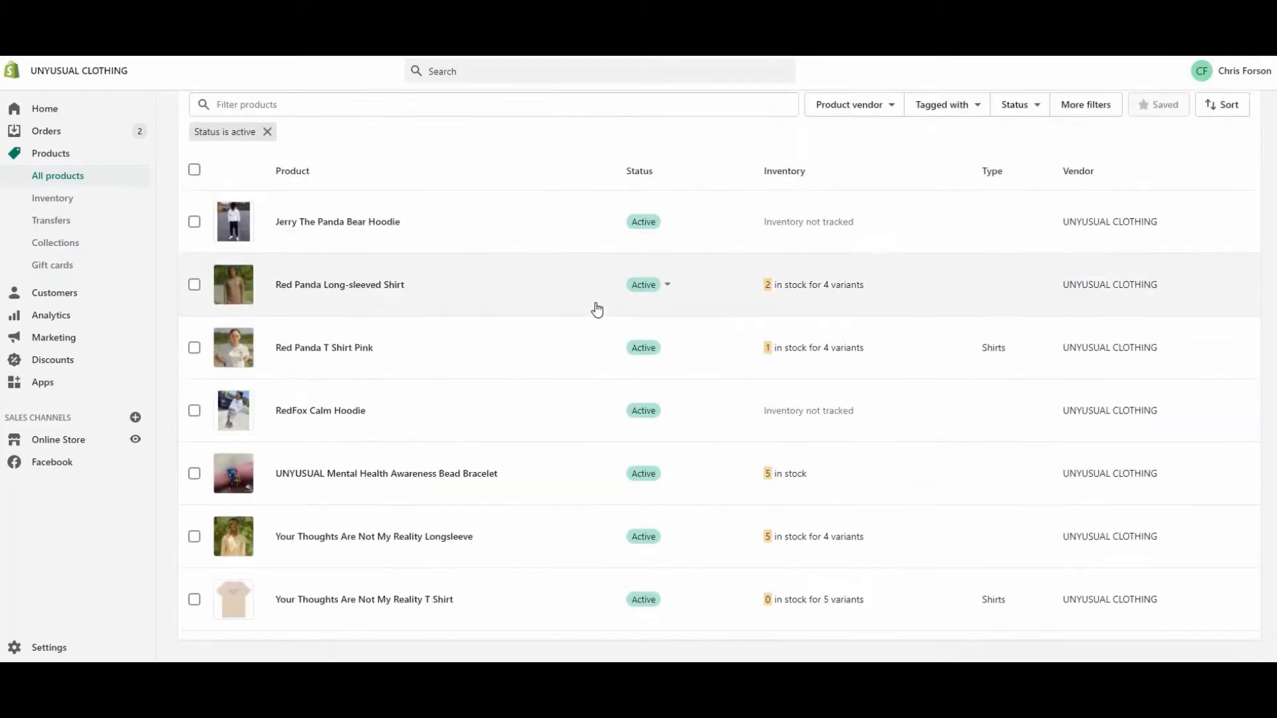
scroll(596, 307, down, 1)
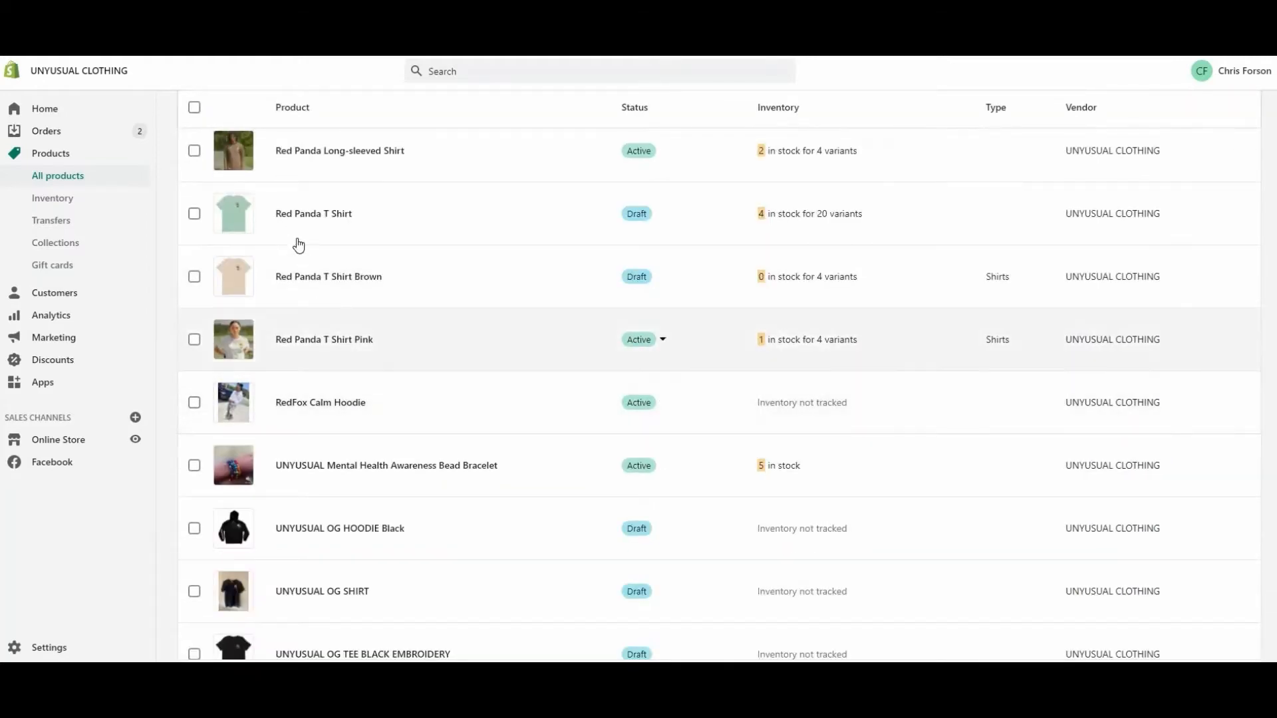
click(341, 153)
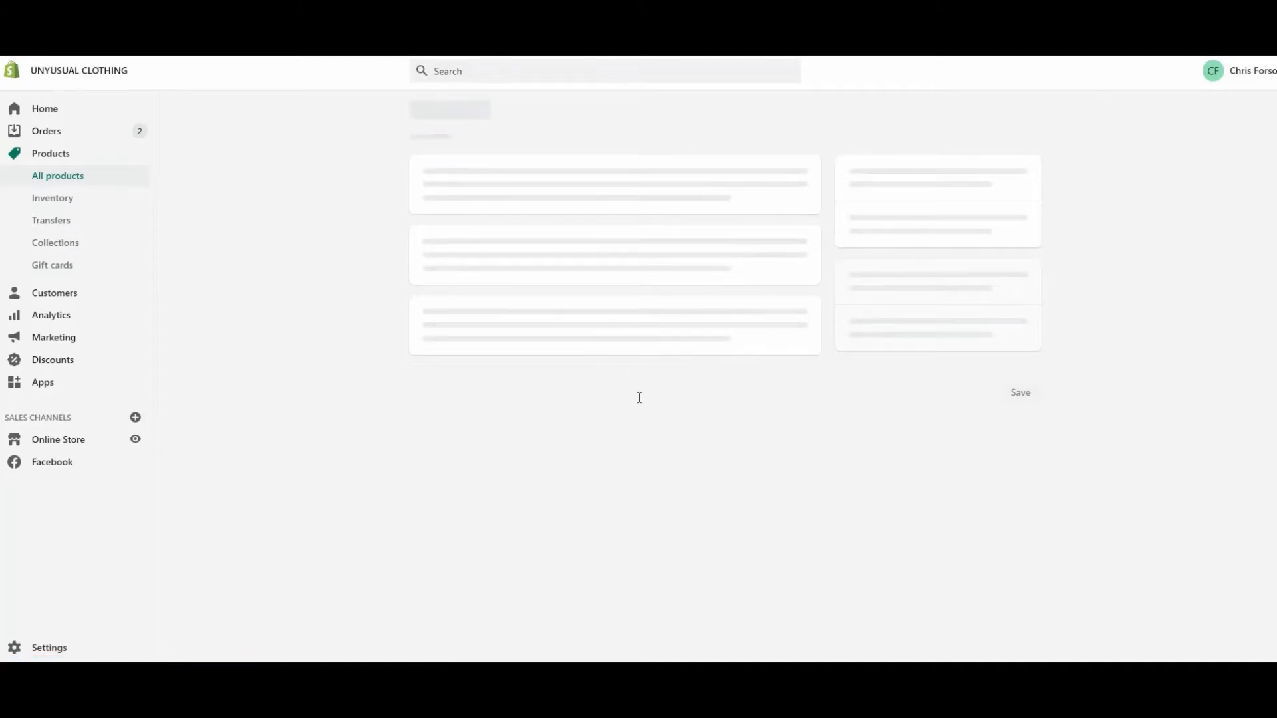
scroll(632, 479, down, 7)
drag(622, 560, 756, 560)
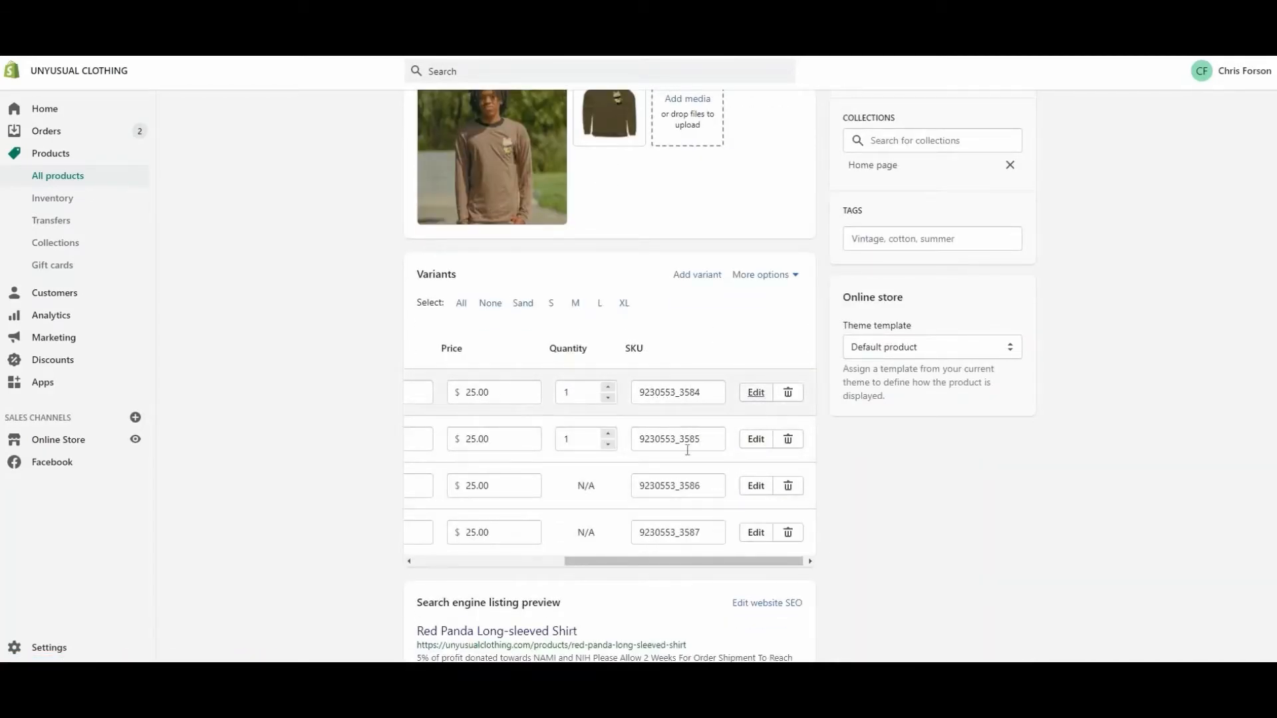
scroll(685, 399, down, 2)
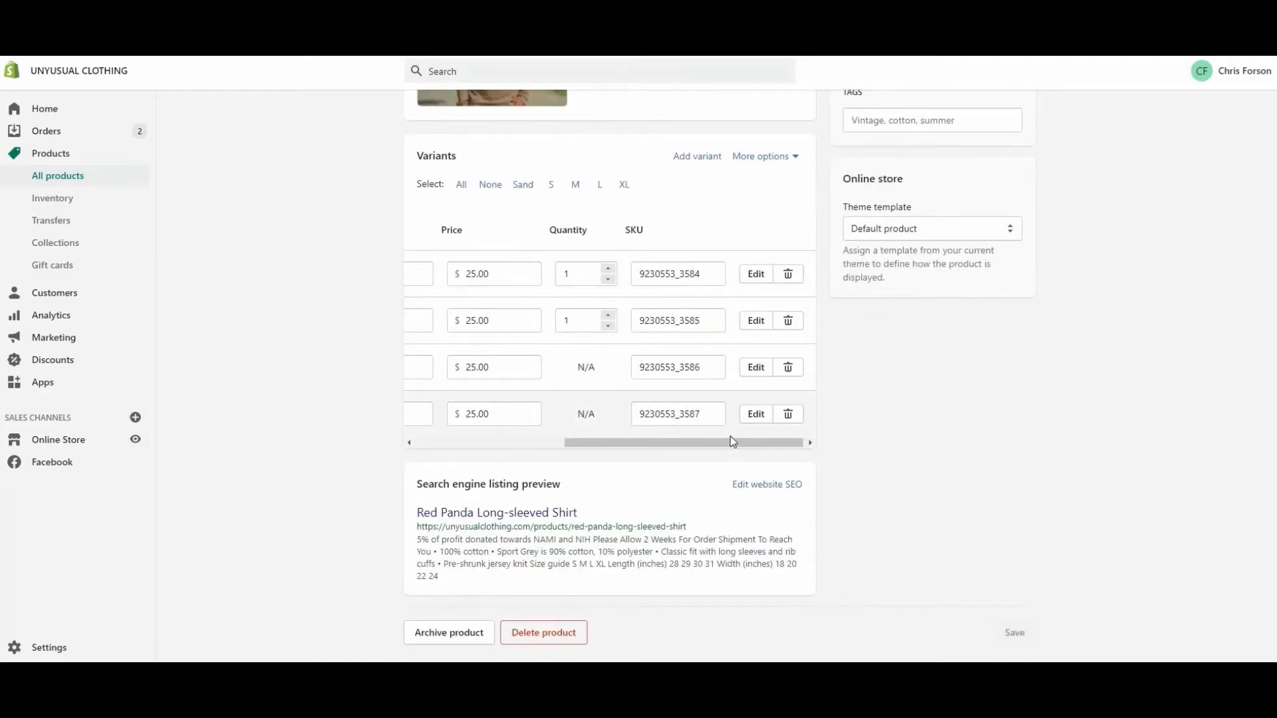
scroll(733, 442, up, 5)
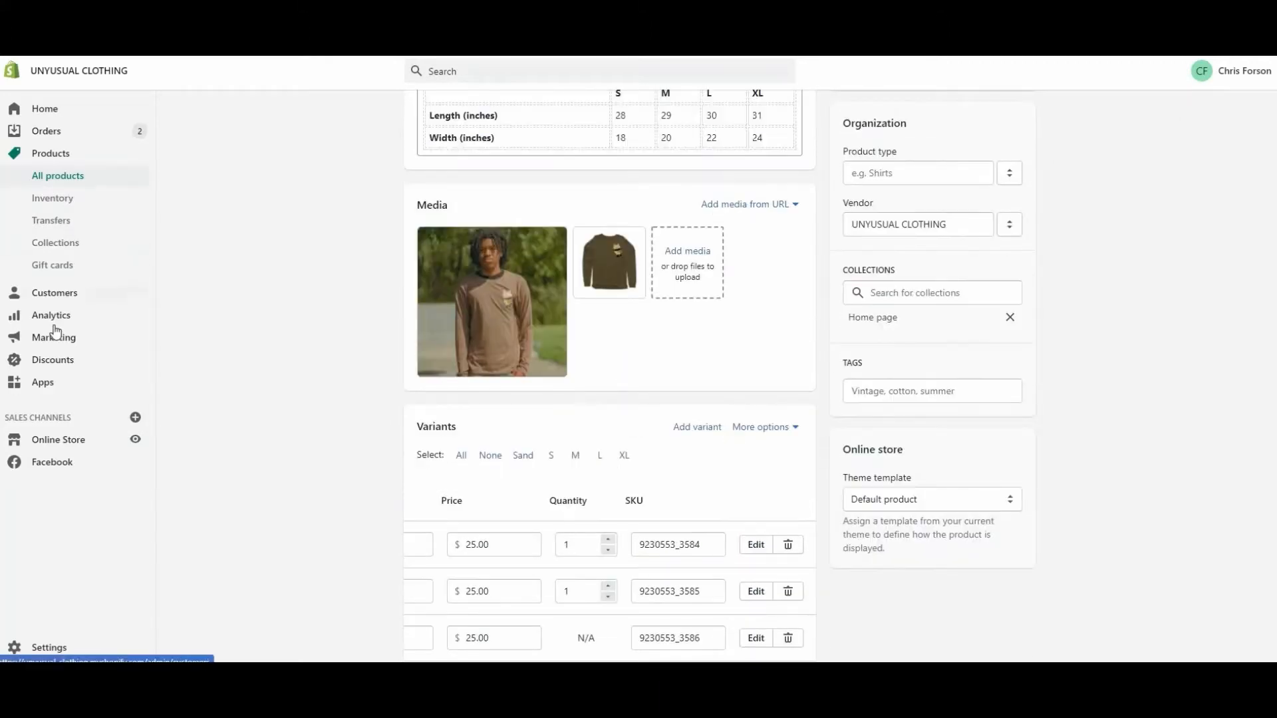
- Look over the form for creating an automatic discount, and return to the list of discount codes
click(53, 360)
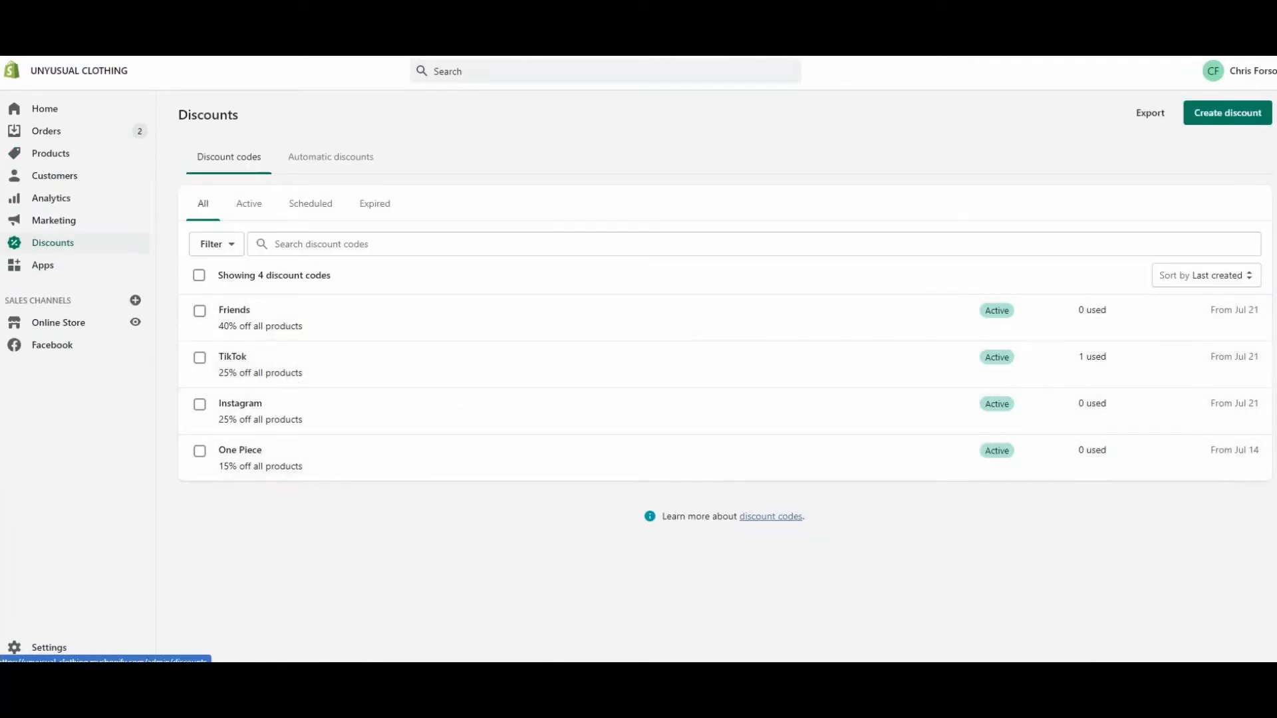
click(1227, 117)
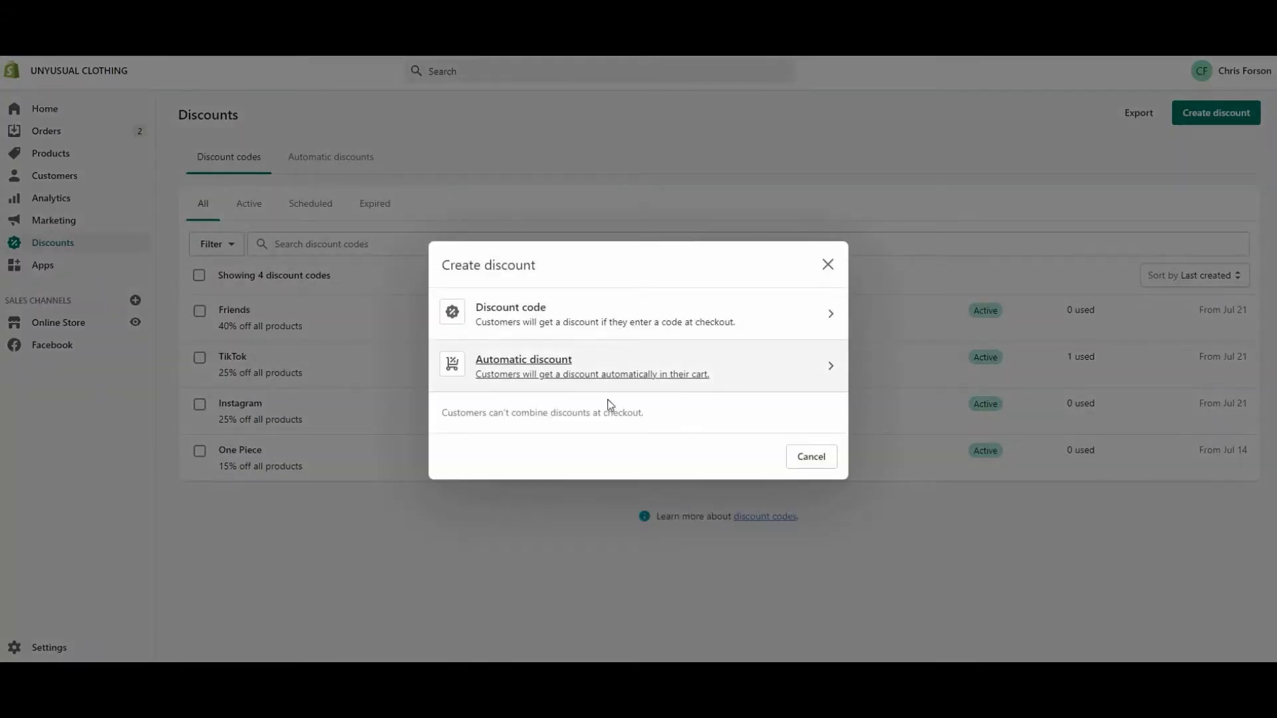
click(730, 371)
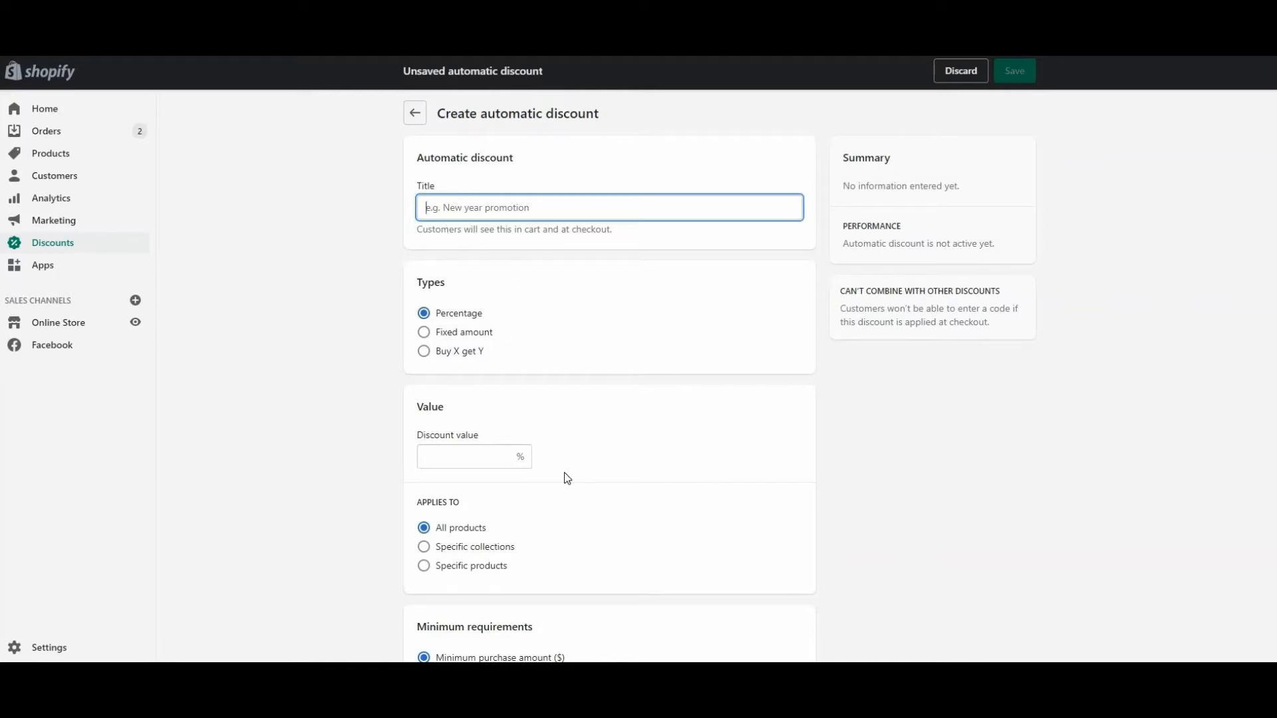
scroll(495, 456, down, 2)
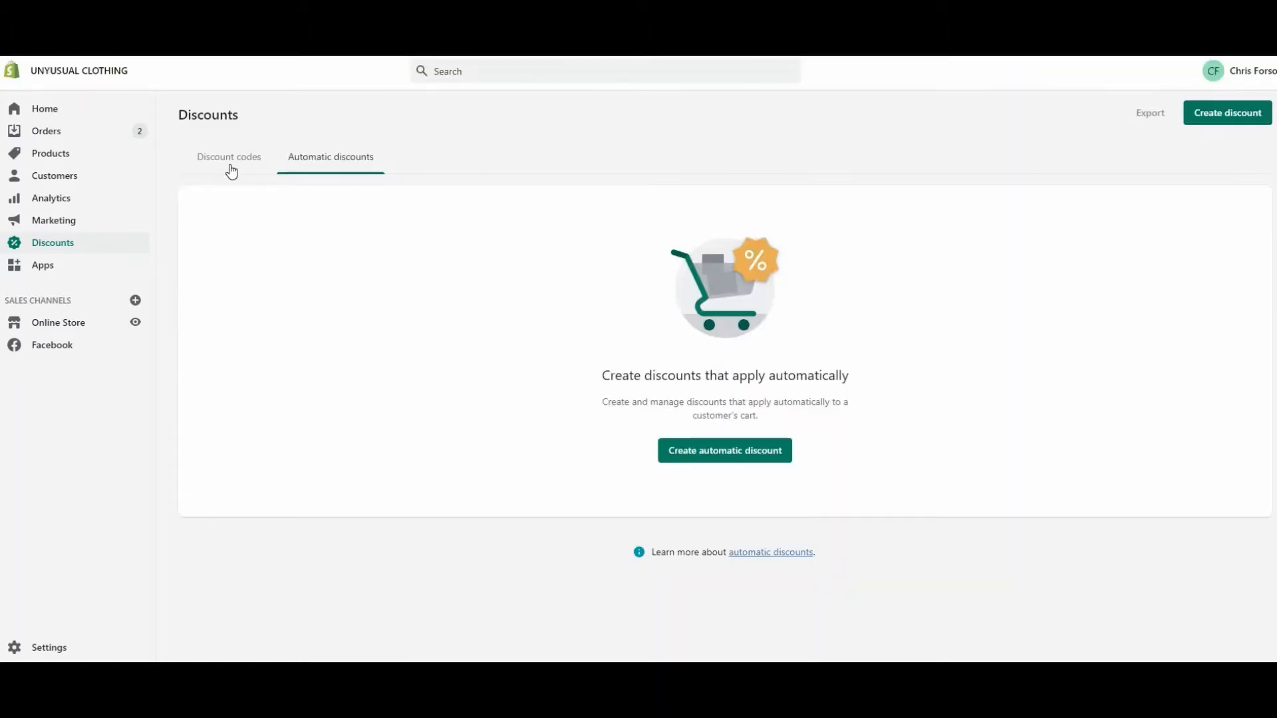
click(231, 168)
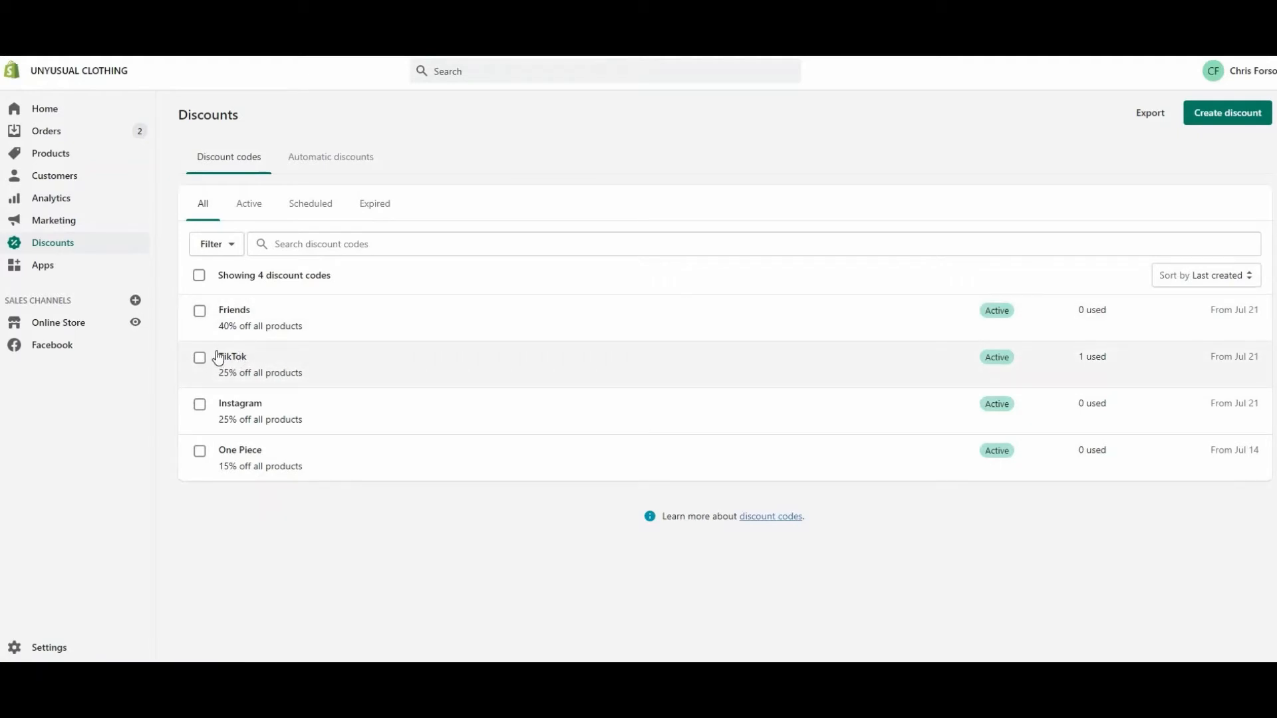
- Open the online store's themes and highlight the name of the live theme, Debut
click(79, 323)
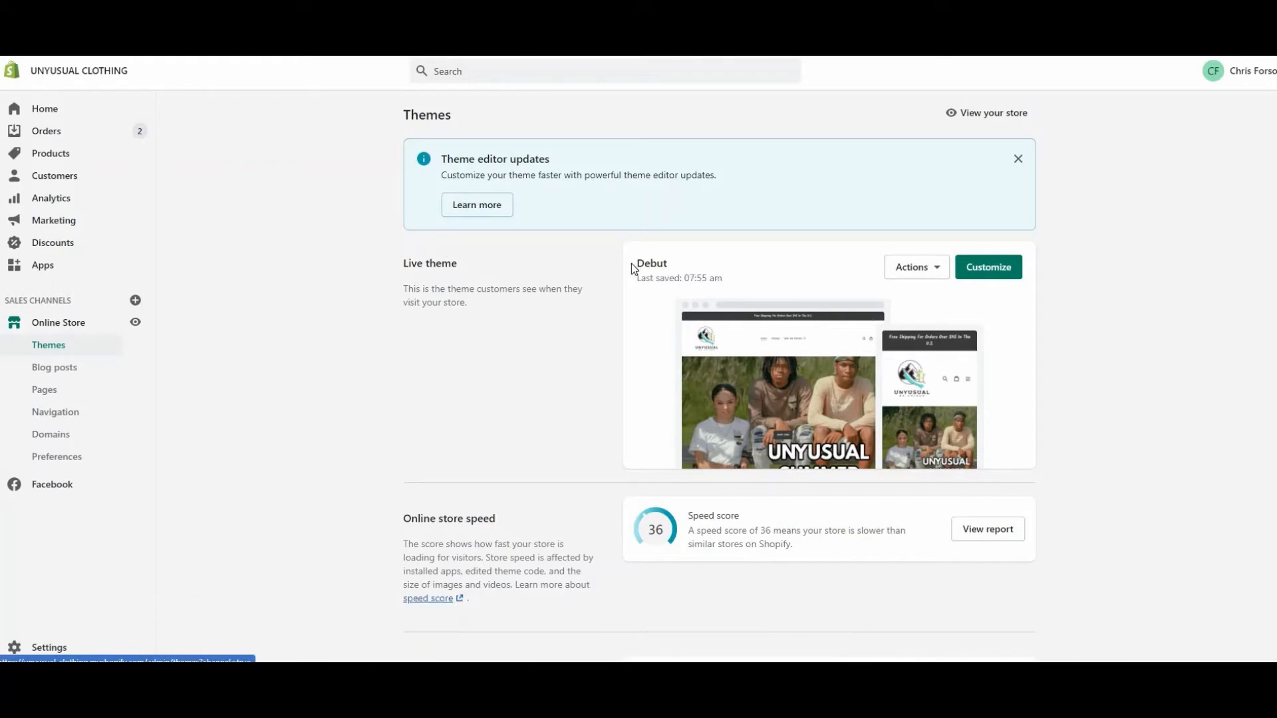
double_click(683, 267)
mouse_move(646, 278)
mouse_down()
mouse_move(693, 274)
mouse_move(633, 265)
mouse_up()
click(693, 271)
scroll(592, 267, down, 3)
scroll(585, 301, up, 3)
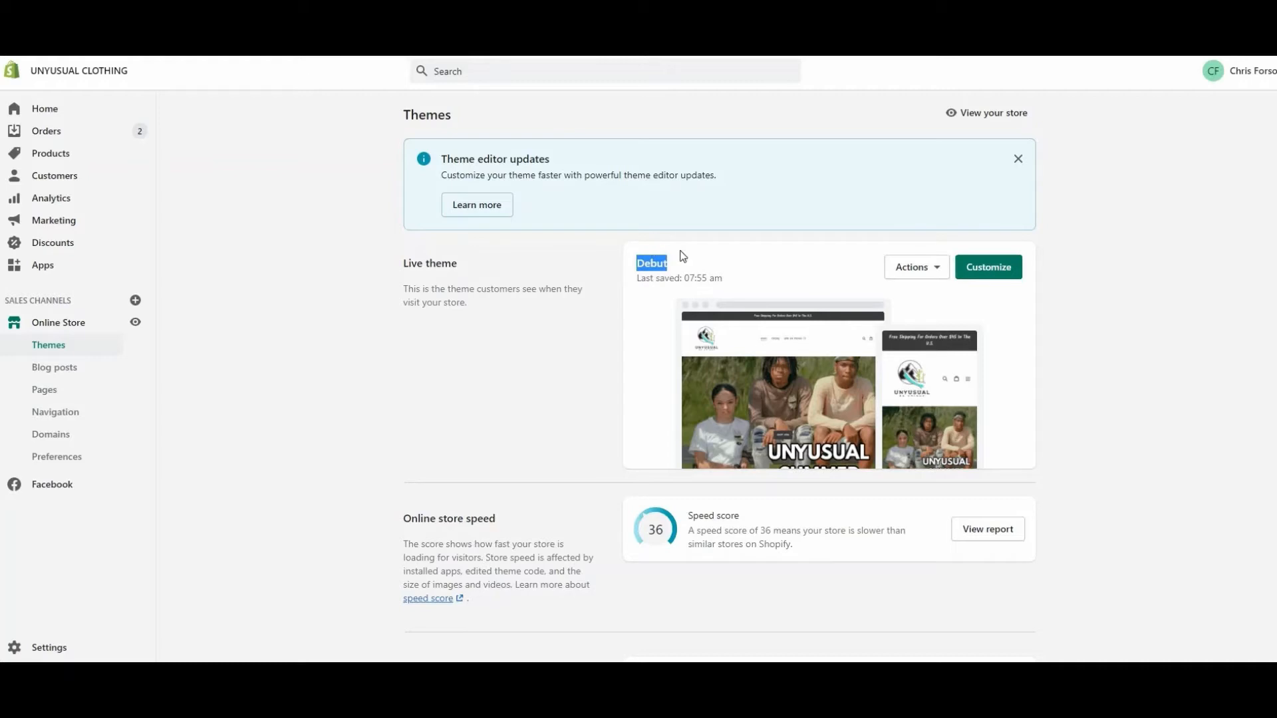
- Browse the free and paid themes in the Shopify Theme Store, and return to the store's own theme library
scroll(731, 312, down, 4)
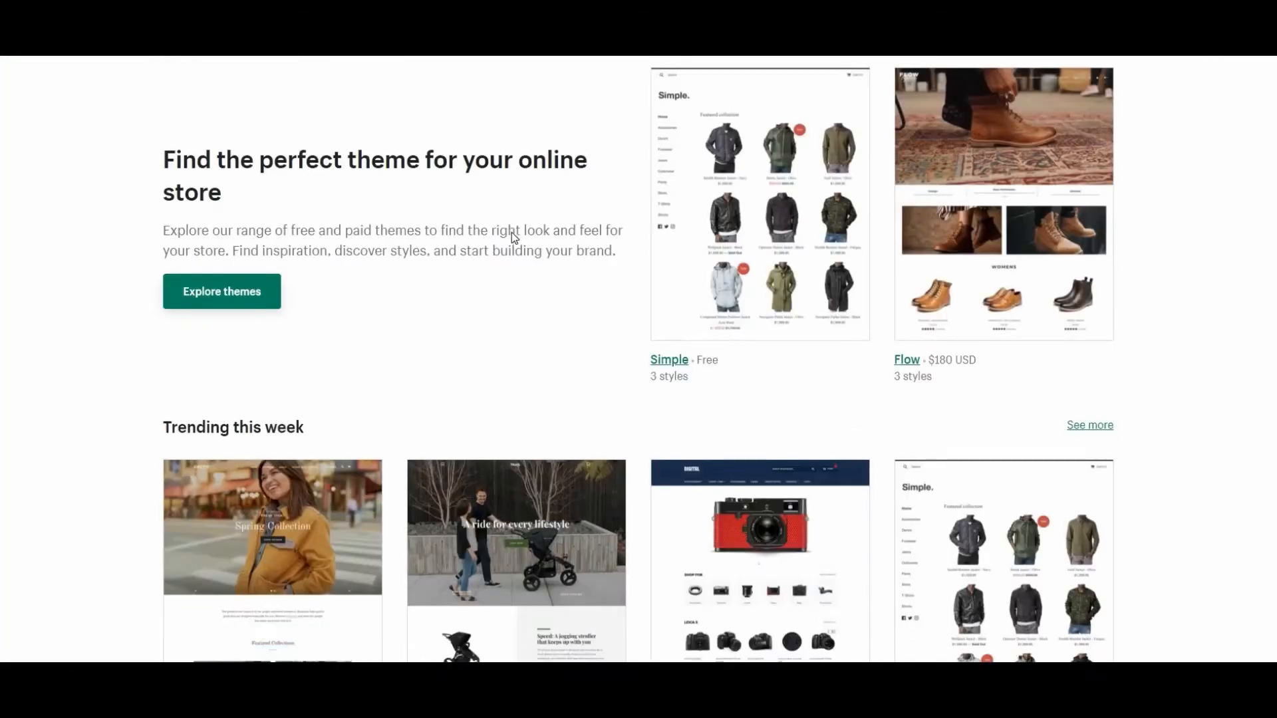
scroll(513, 236, down, 4)
scroll(747, 656, down, 5)
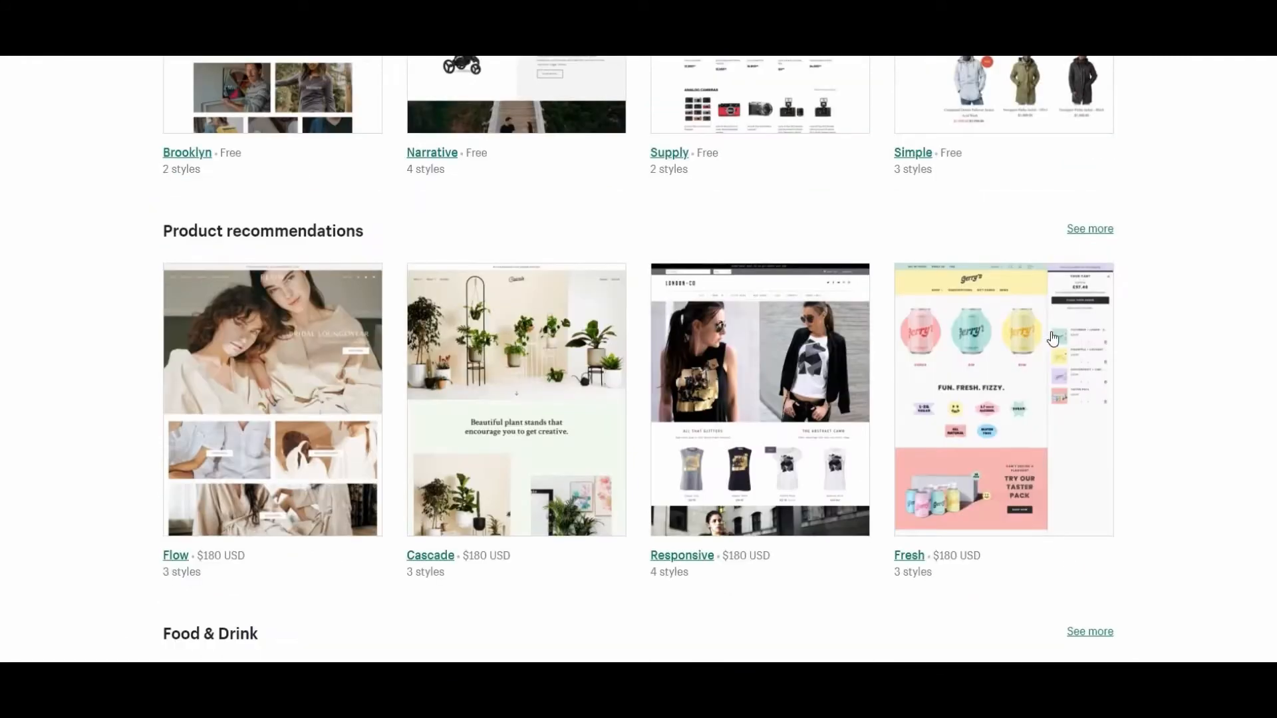
scroll(826, 289, up, 1)
scroll(827, 289, down, 2)
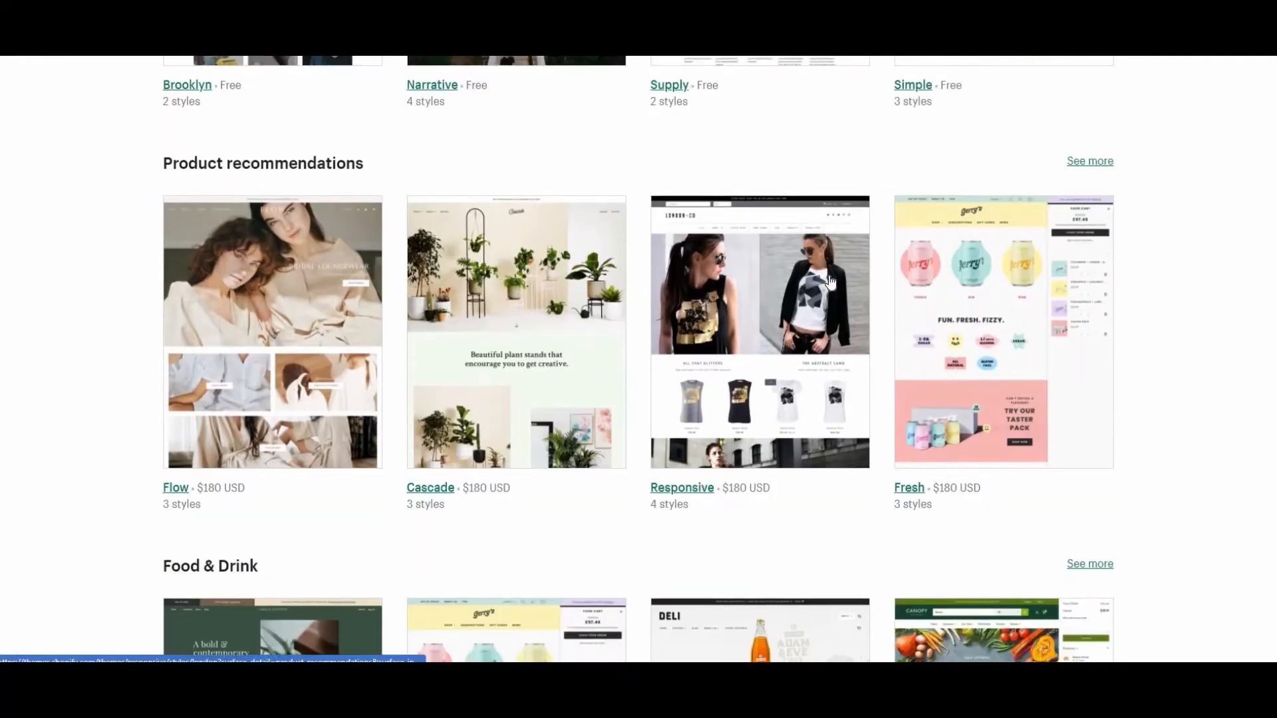
scroll(700, 293, down, 1)
scroll(701, 293, down, 5)
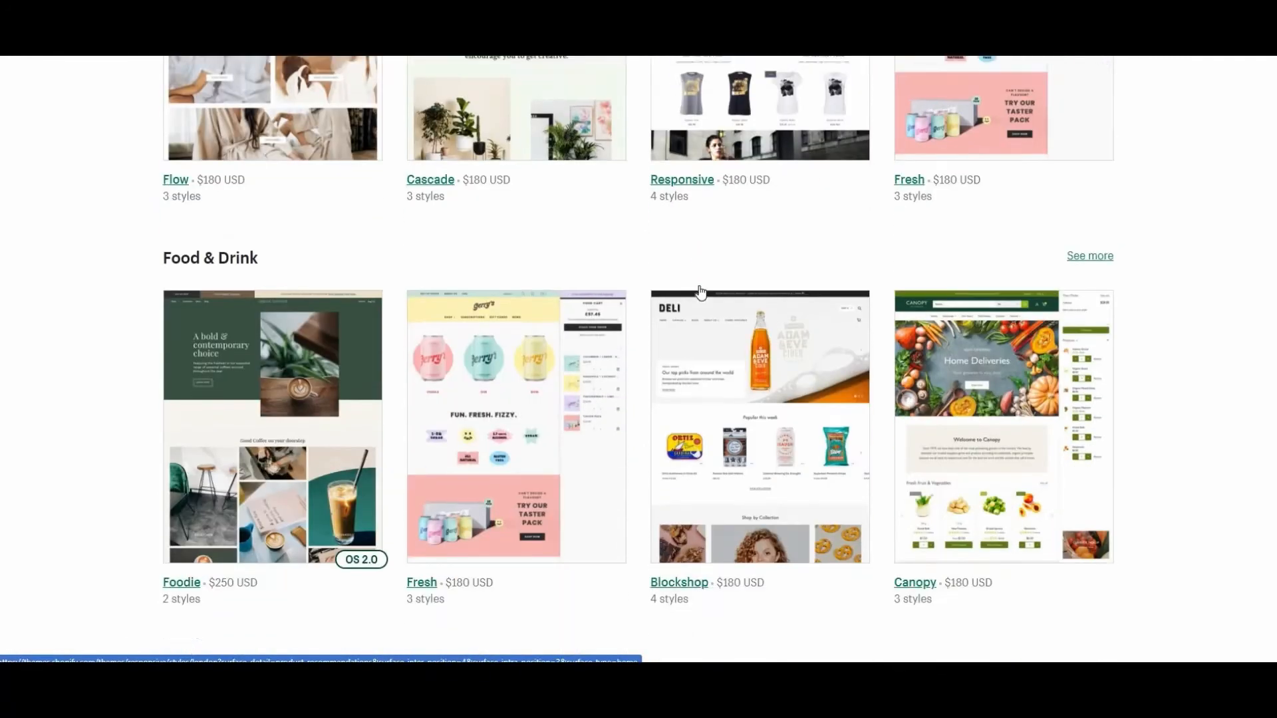
scroll(694, 314, down, 4)
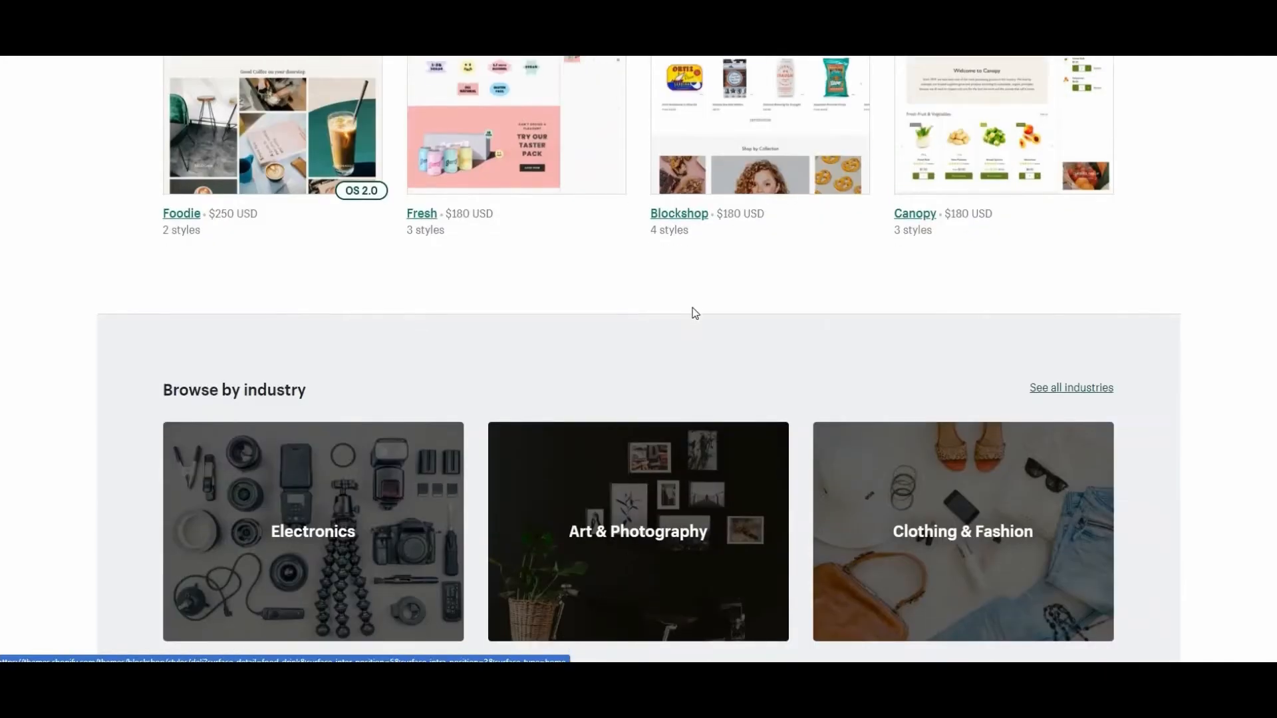
scroll(694, 314, up, 10)
scroll(698, 316, up, 6)
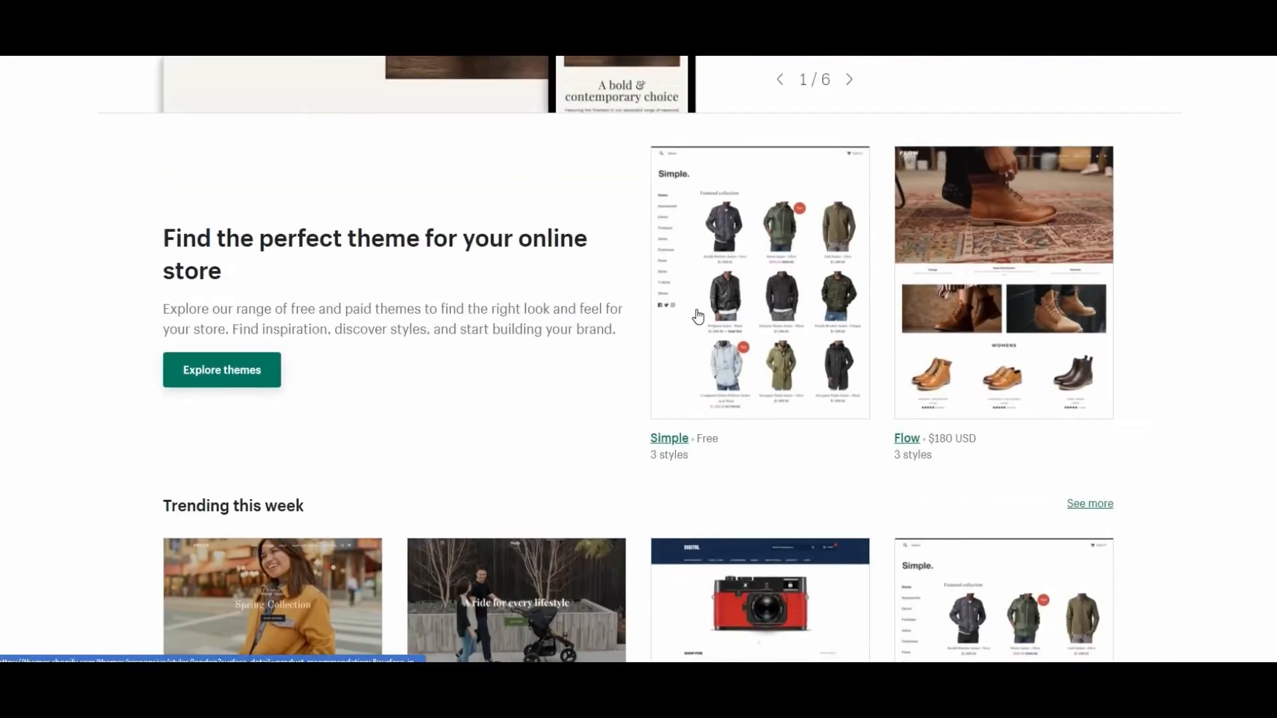
scroll(692, 289, up, 2)
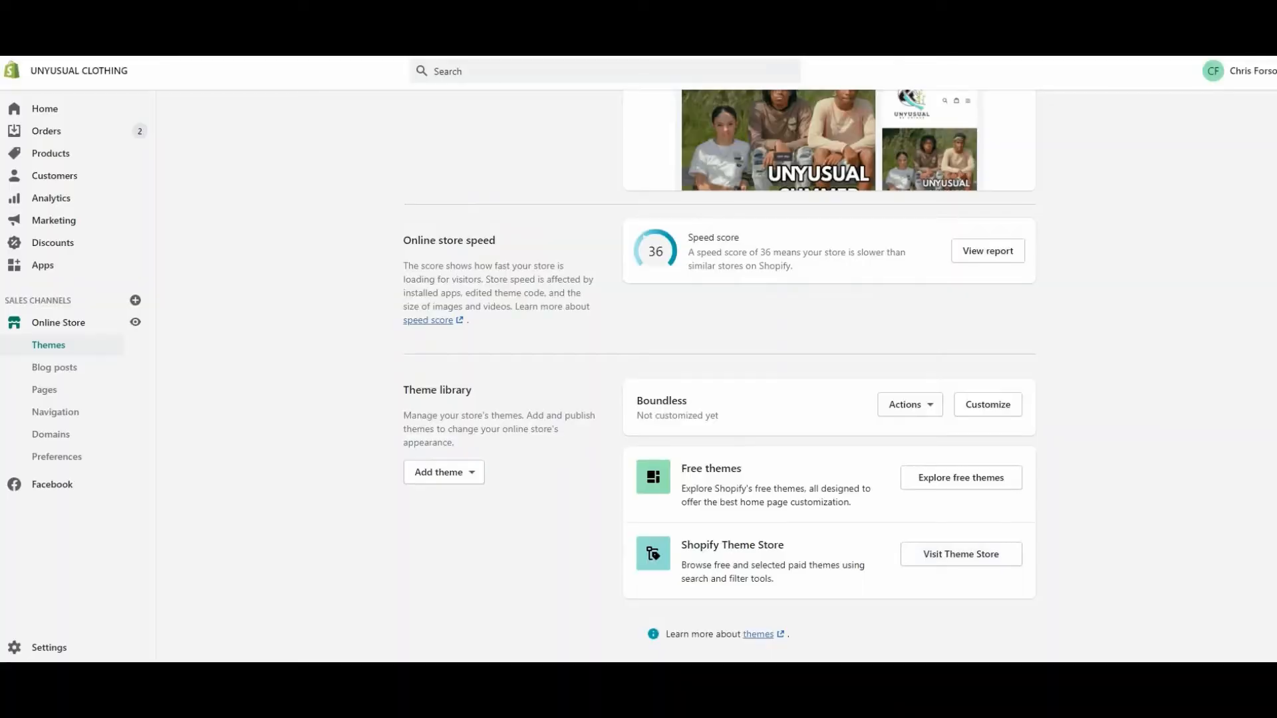
scroll(869, 399, up, 5)
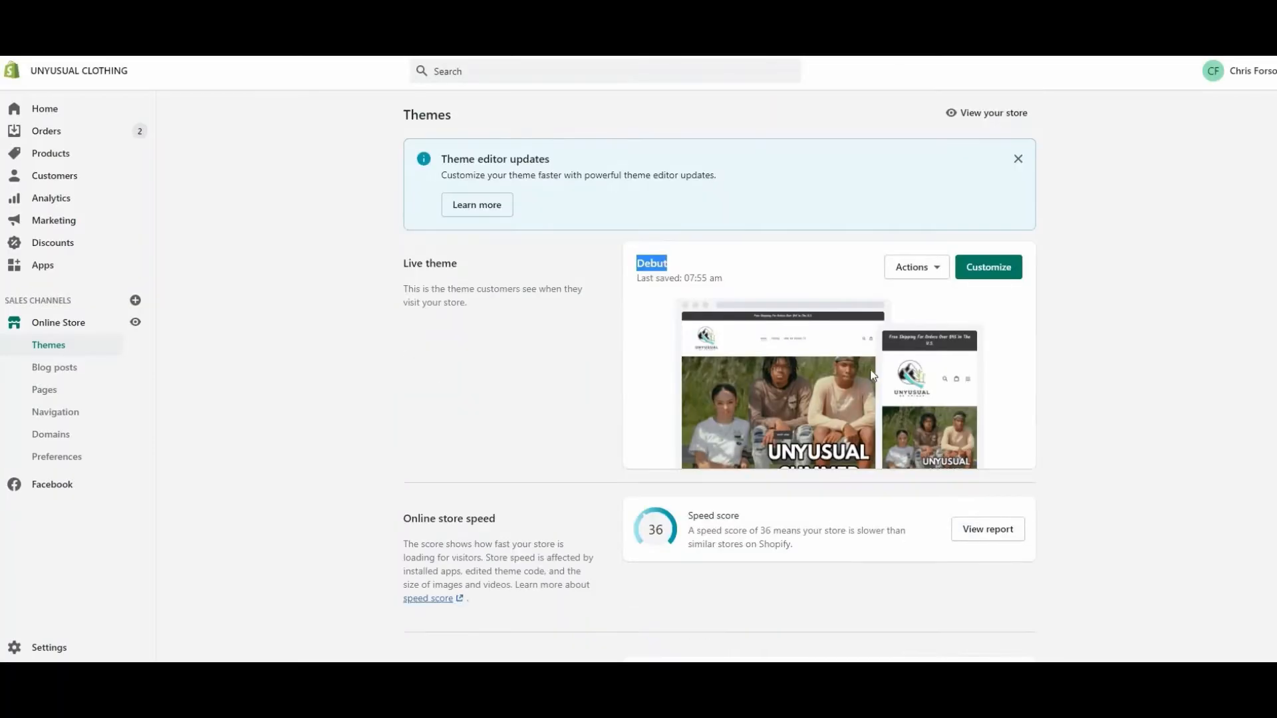
scroll(811, 331, down, 5)
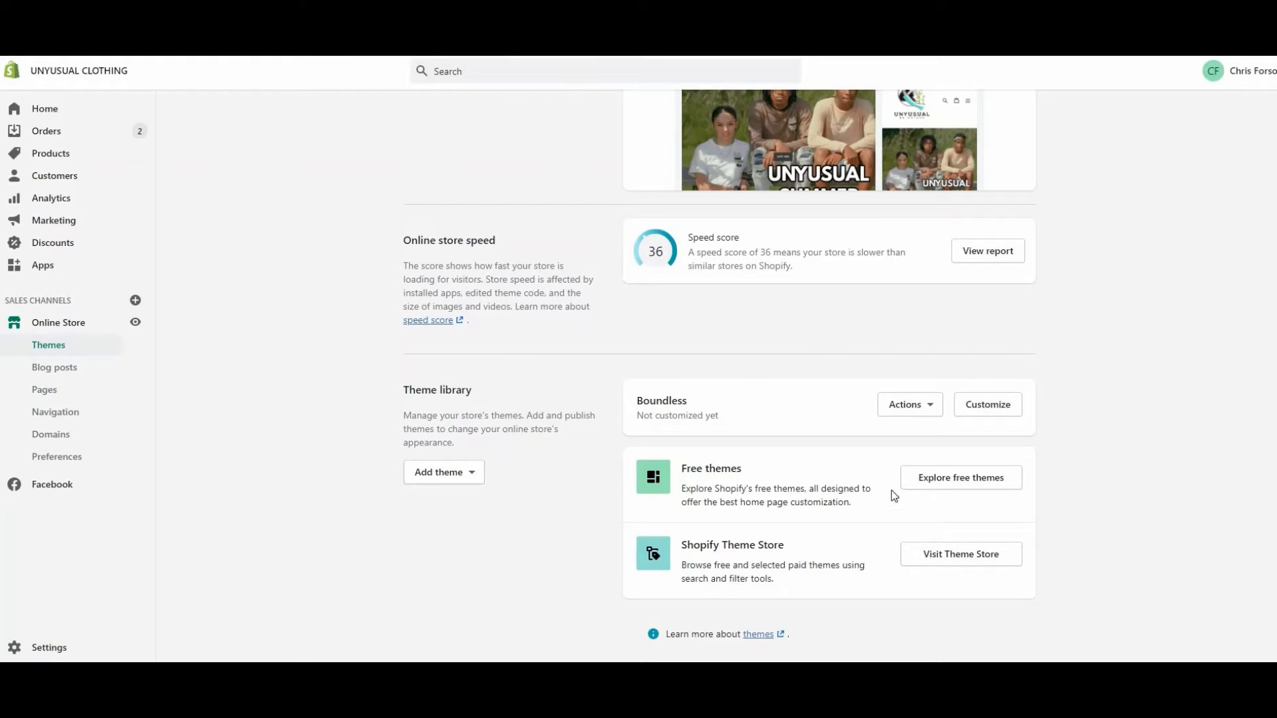
- Review the store's installed apps and the recommended apps listed below them
click(40, 267)
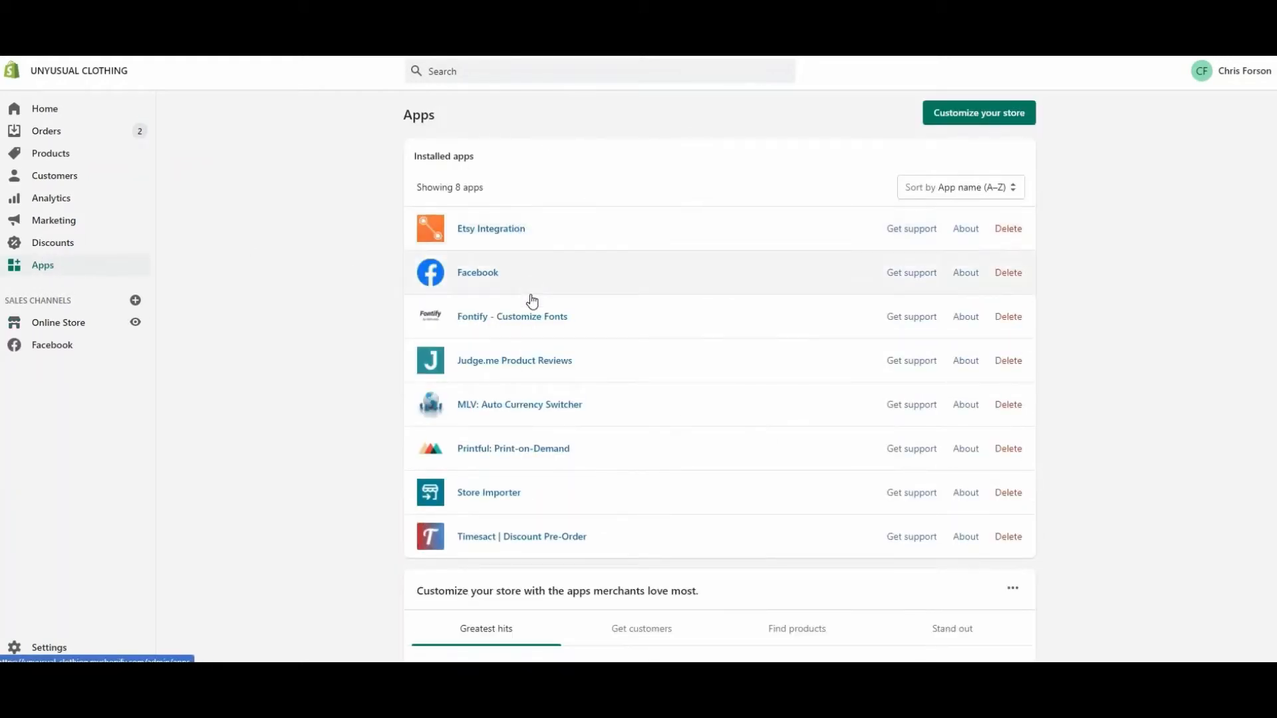
scroll(505, 333, down, 5)
scroll(558, 259, up, 1)
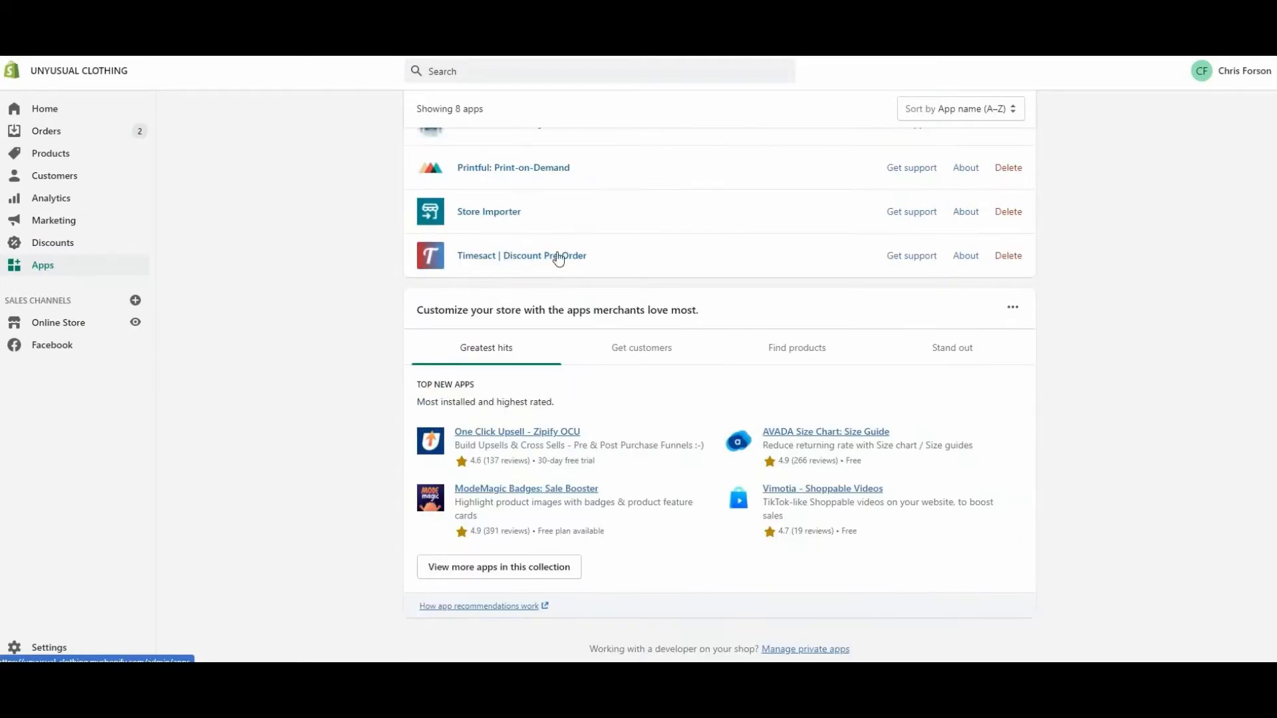
- Return to the online store's themes and open the live Debut theme for customization
click(73, 323)
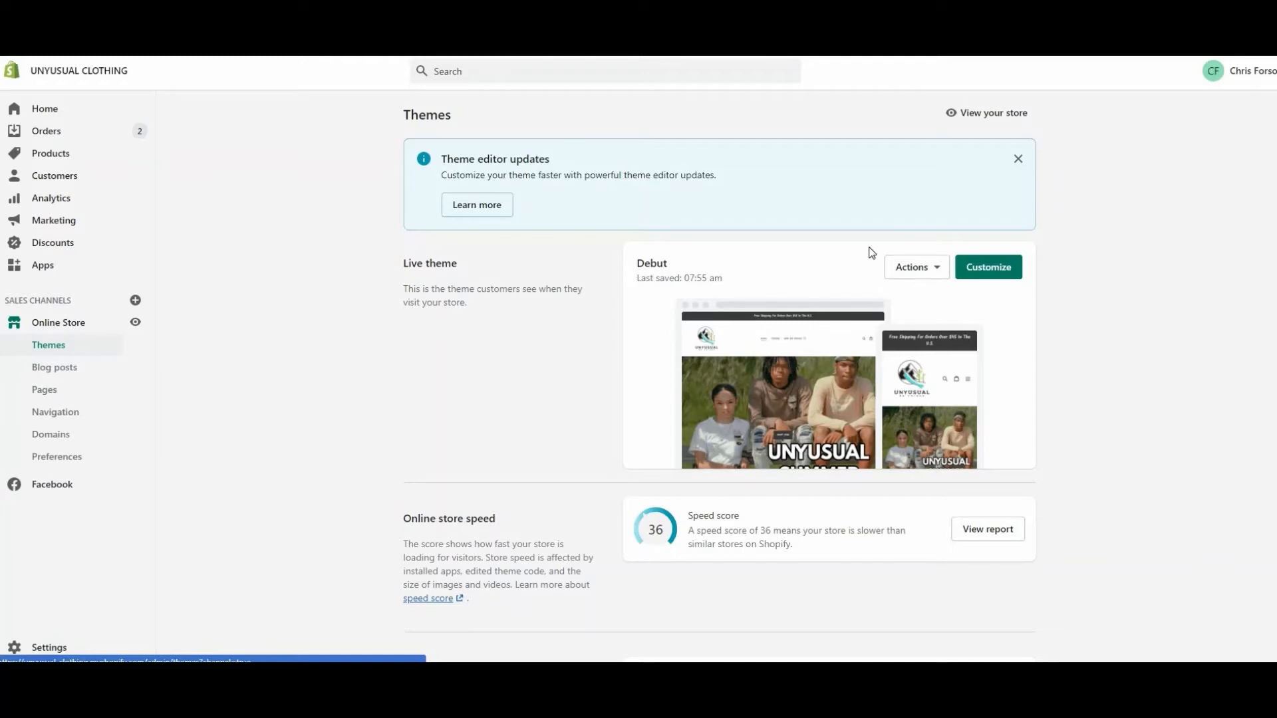
click(920, 275)
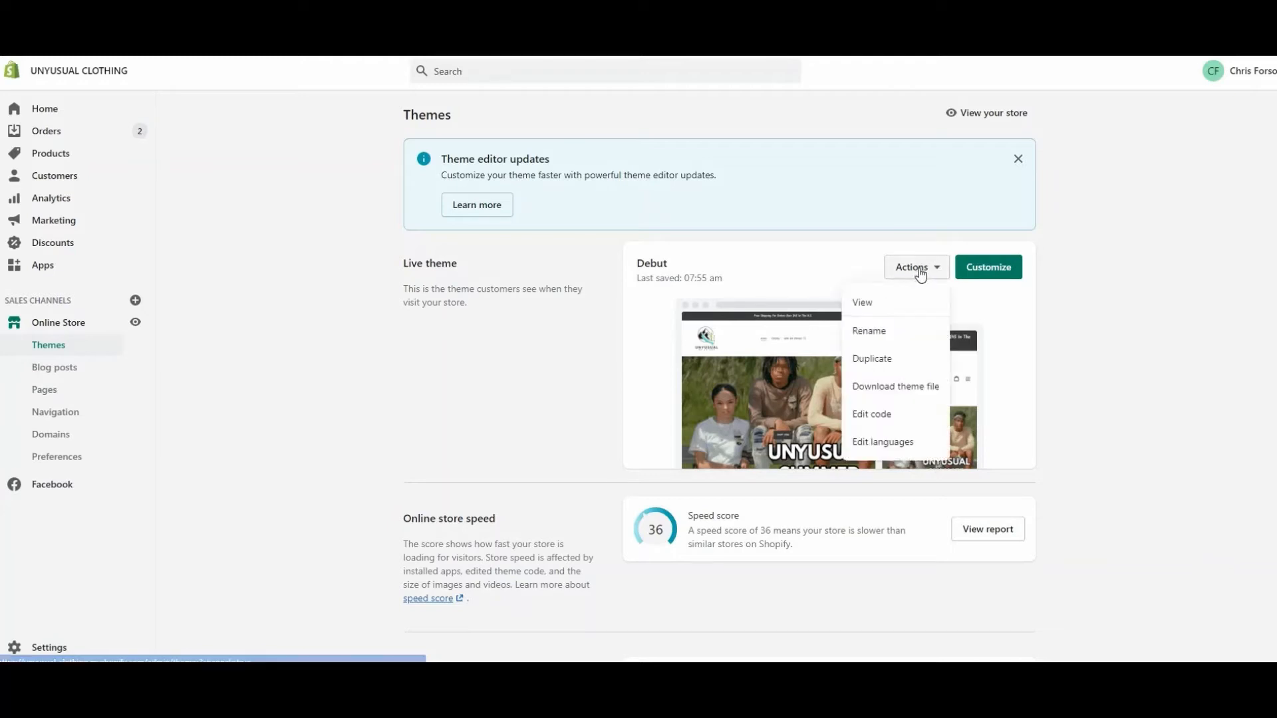
click(974, 269)
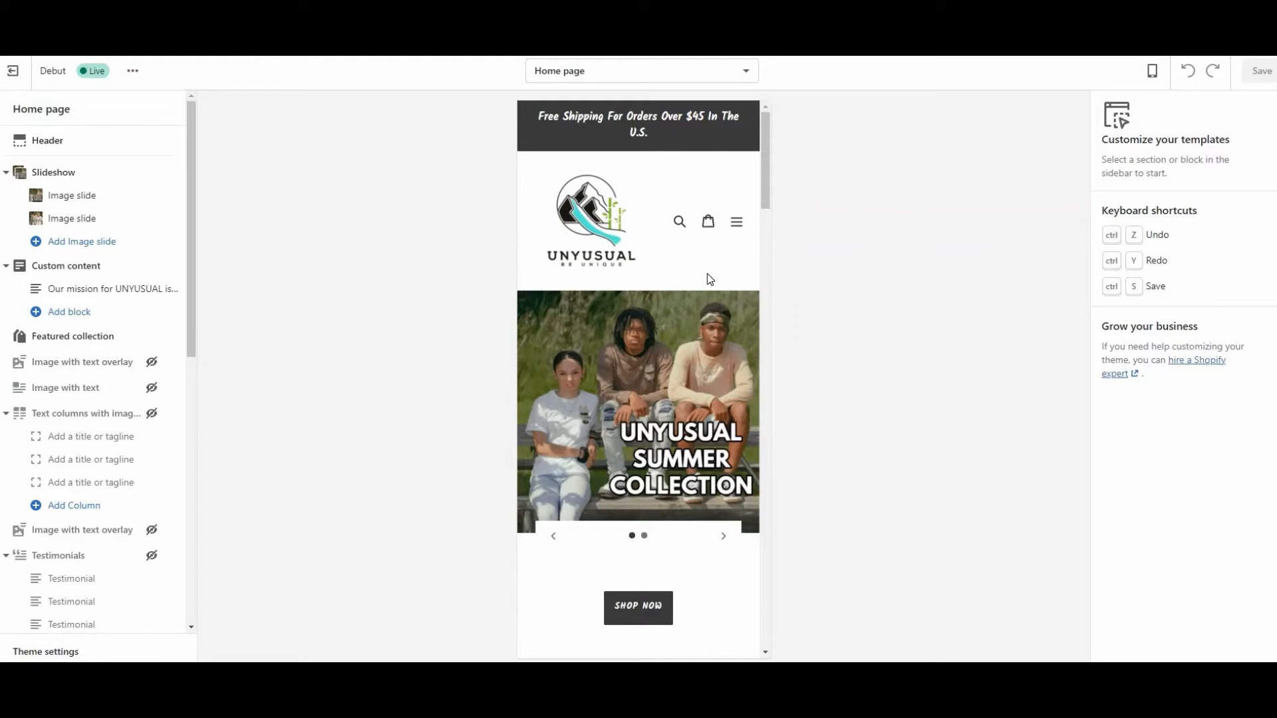
- Look through the home page preview from the slideshow to the product collections, and through the theme's list of home page sections
scroll(707, 272, down, 8)
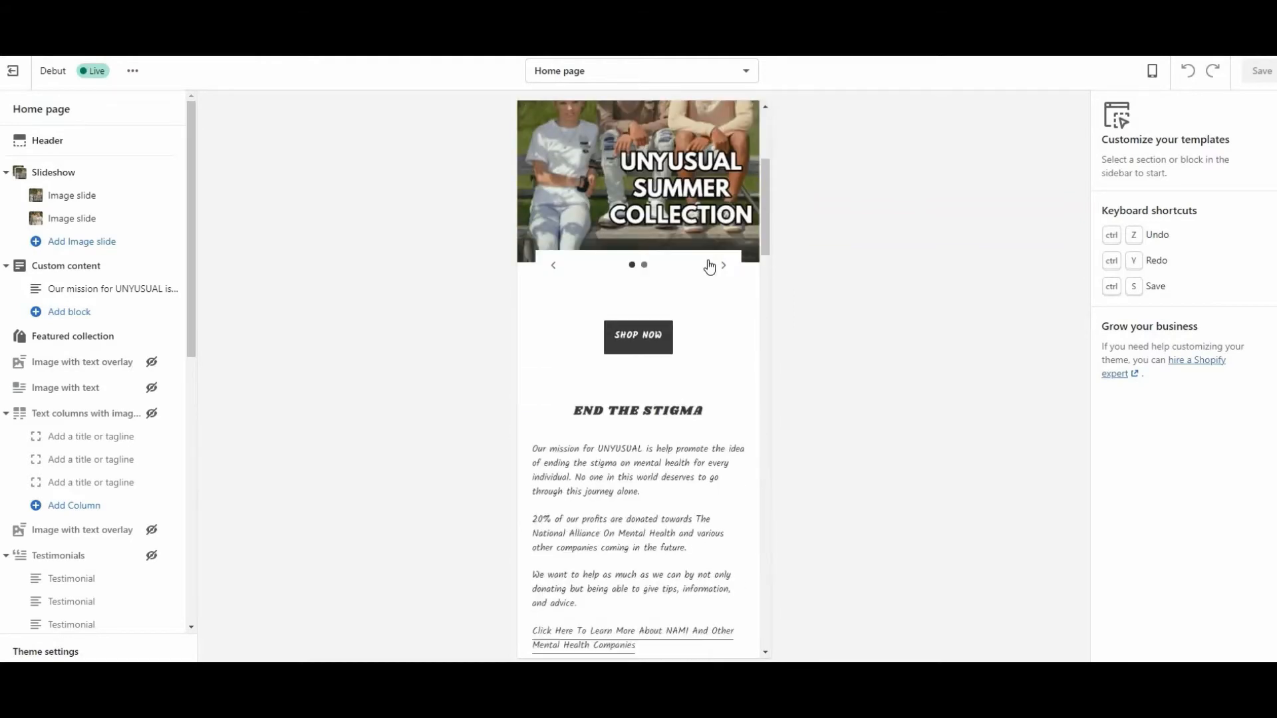
scroll(691, 205, down, 4)
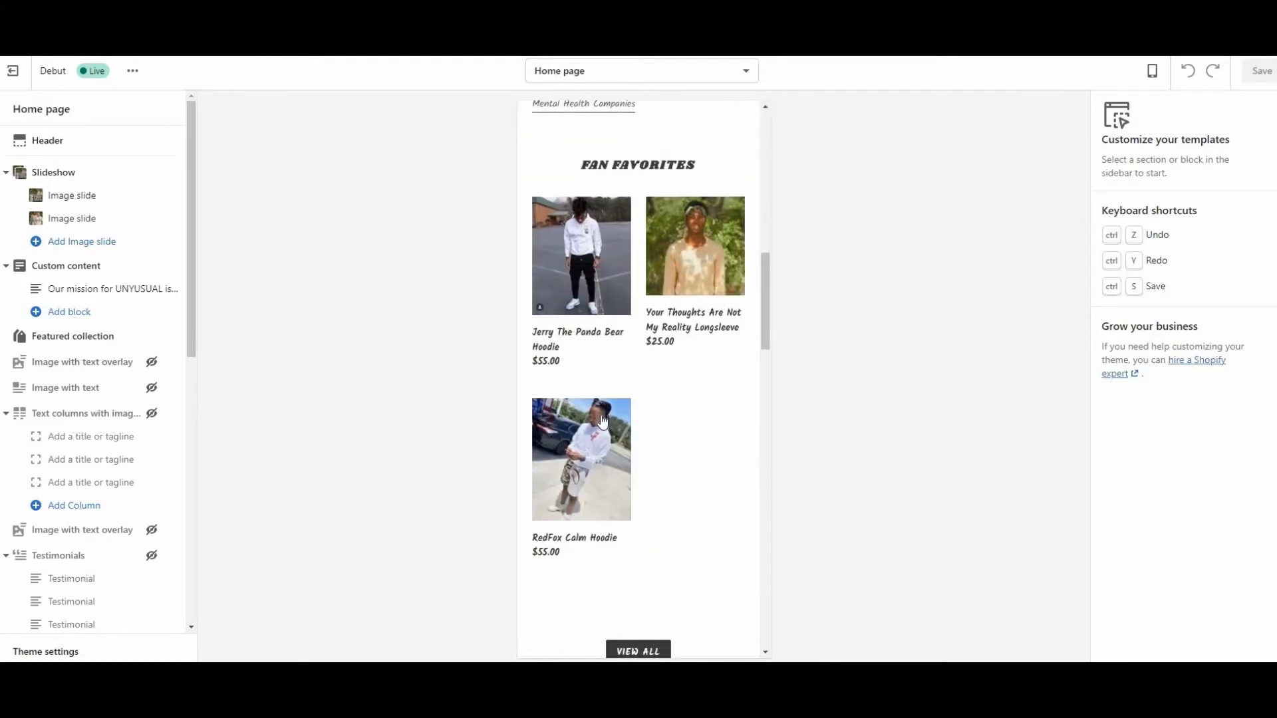
scroll(667, 396, down, 5)
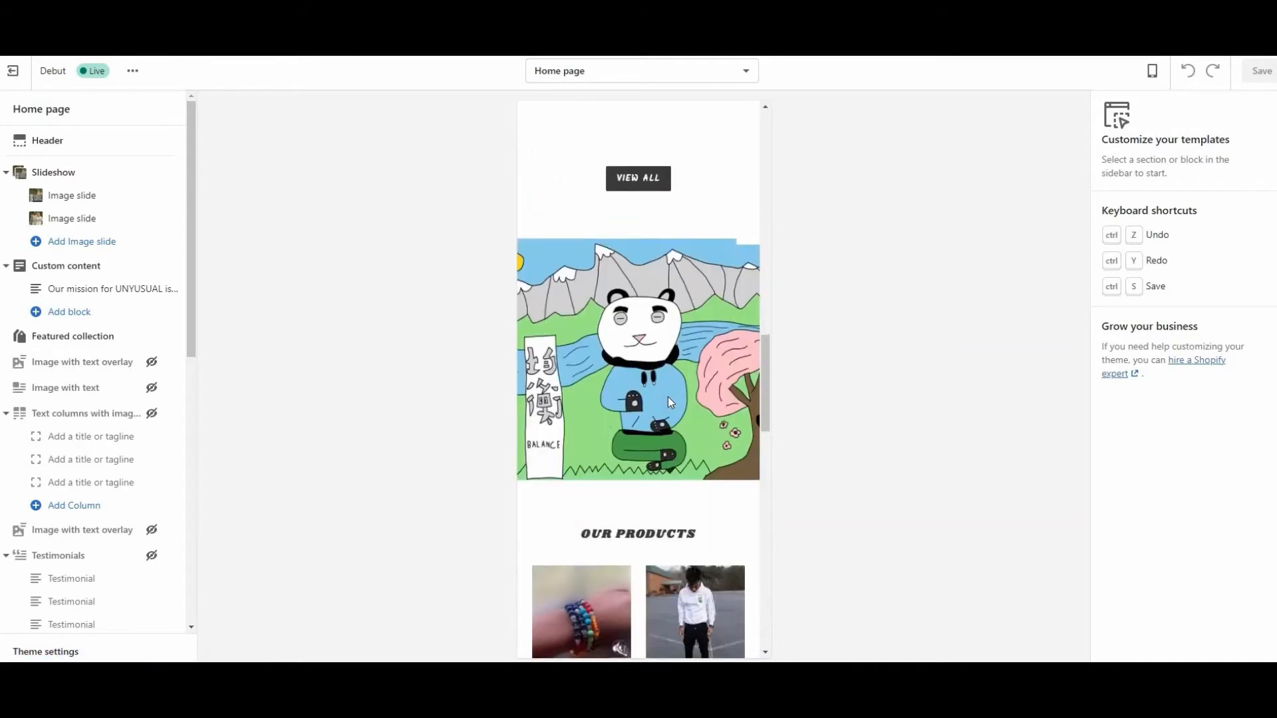
scroll(658, 330, up, 10)
scroll(655, 326, down, 4)
scroll(656, 324, up, 10)
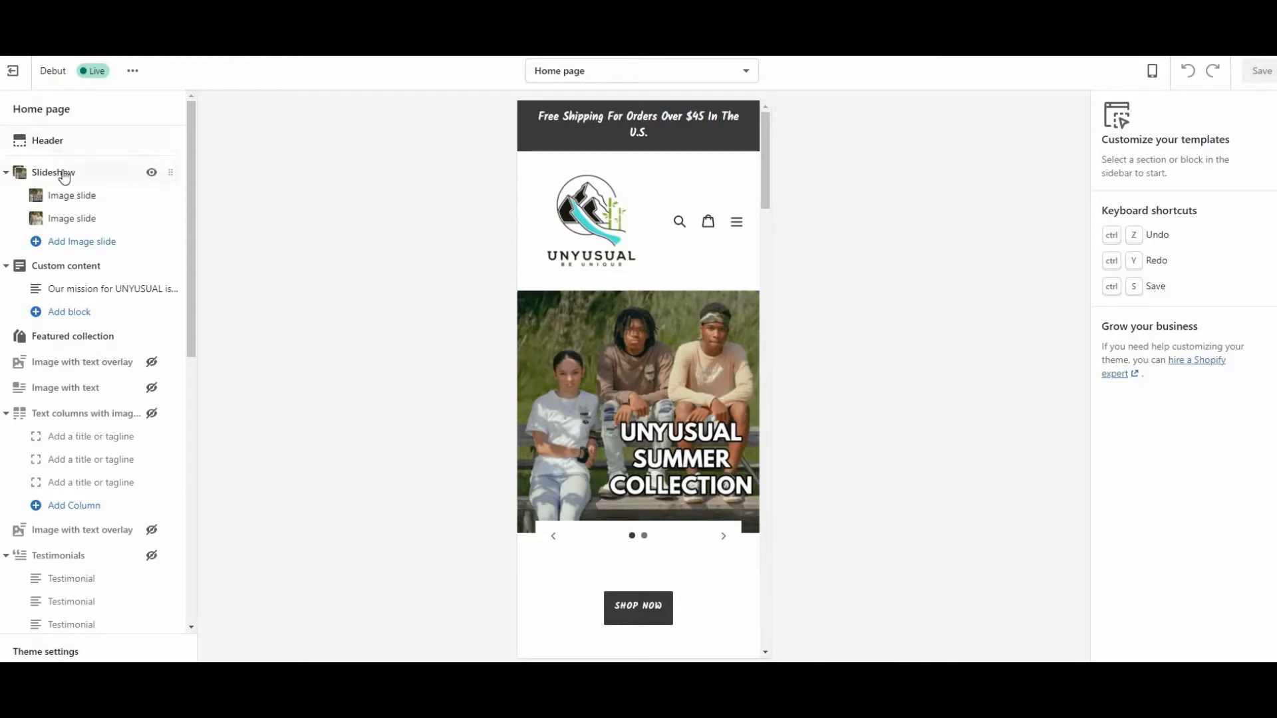
scroll(62, 168, down, 3)
scroll(84, 279, down, 5)
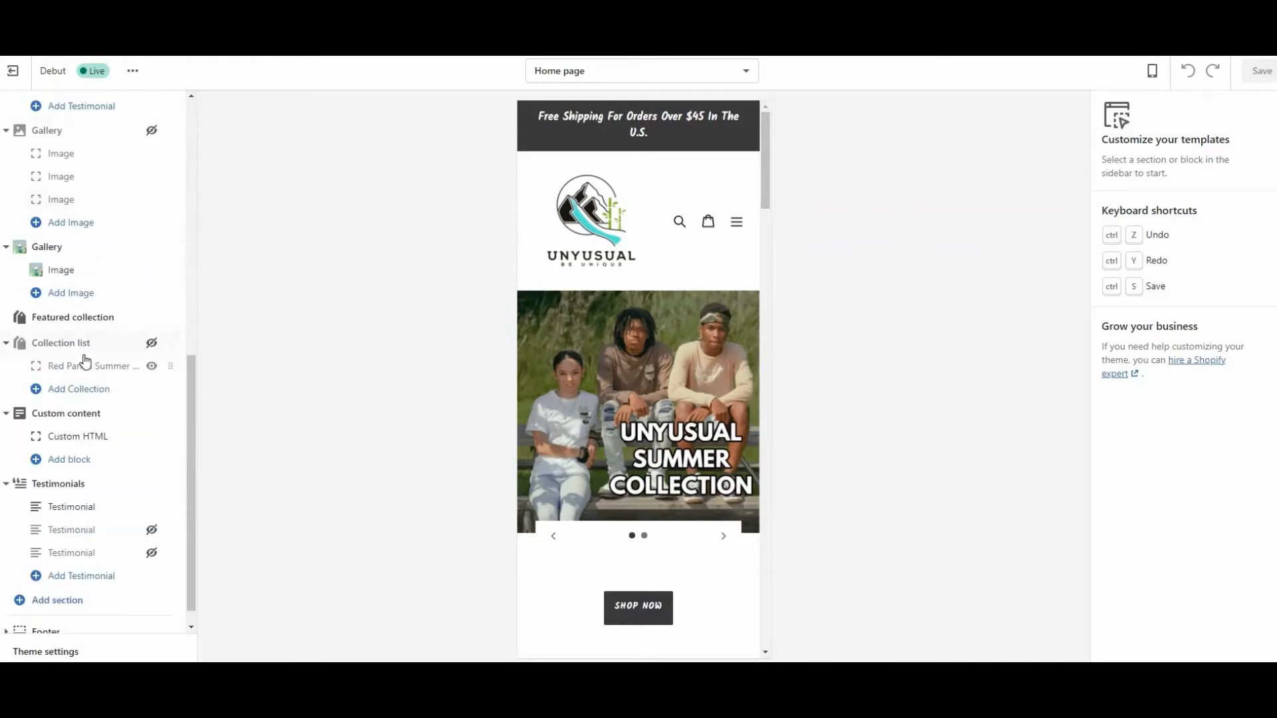
- Open the theme settings and look through the color and typography options
scroll(86, 632, down, 1)
click(108, 657)
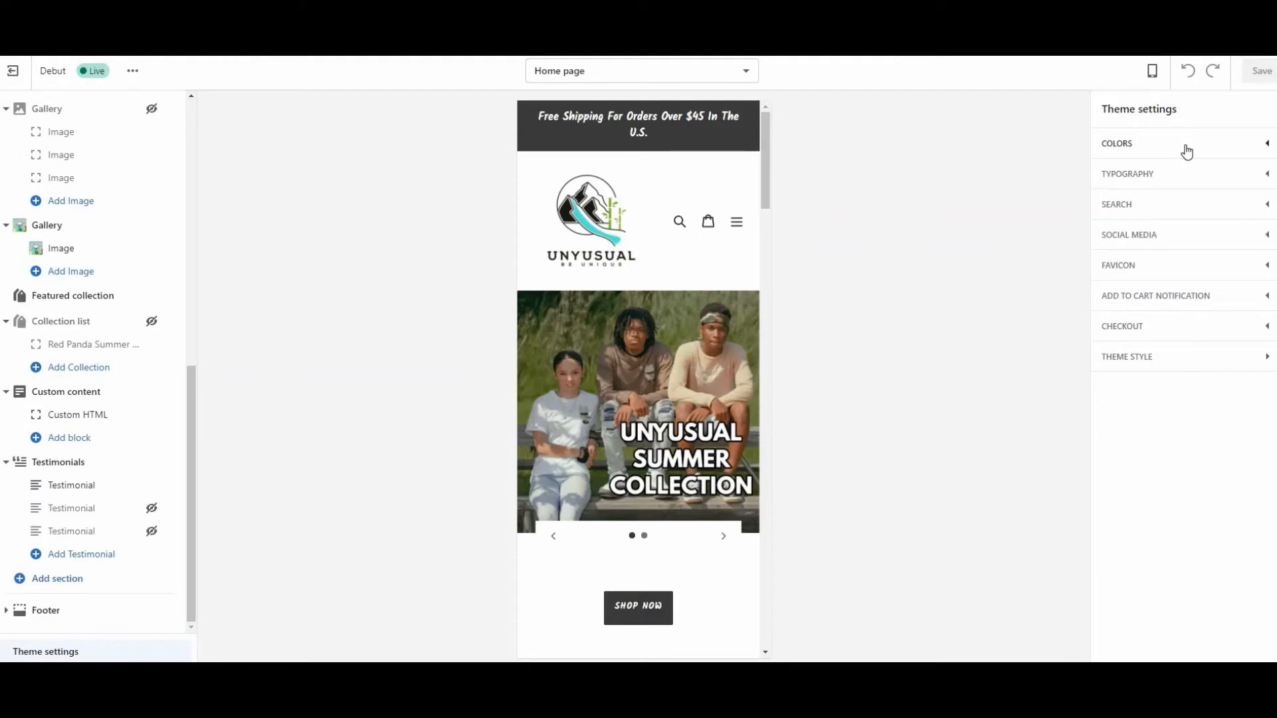
click(1187, 147)
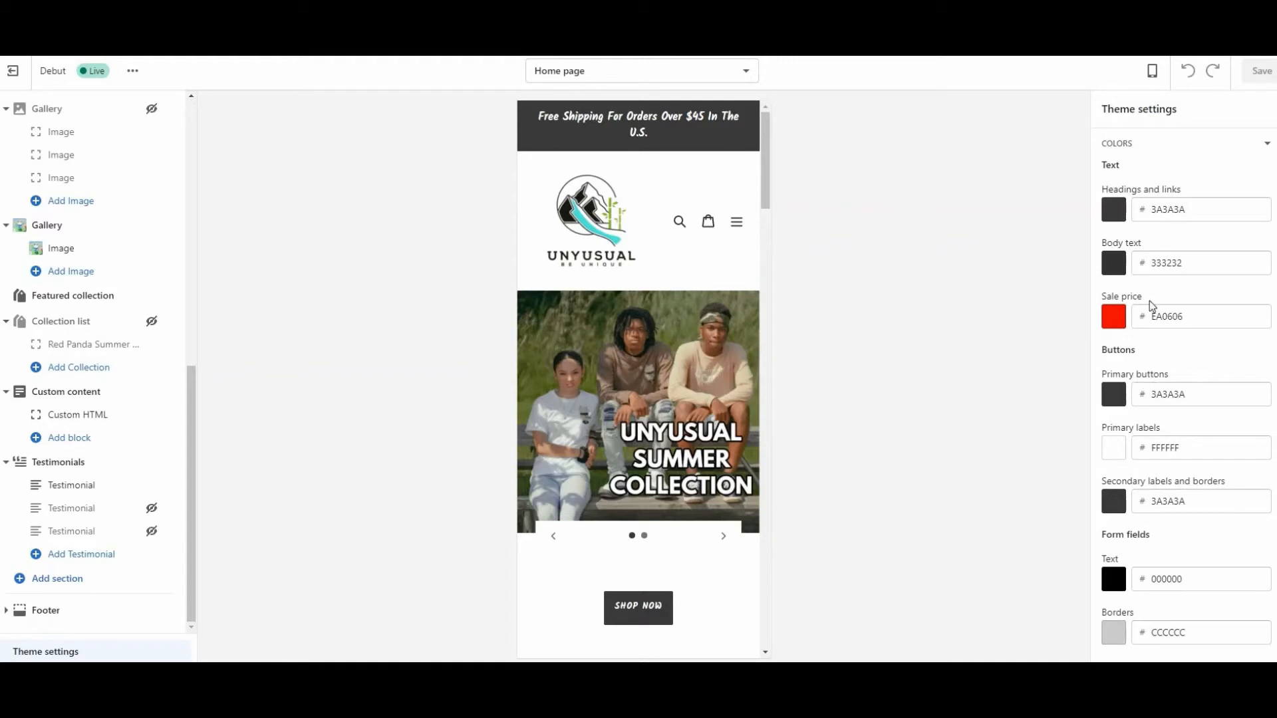
scroll(1151, 302, down, 8)
scroll(1162, 117, up, 8)
click(1163, 142)
click(1165, 177)
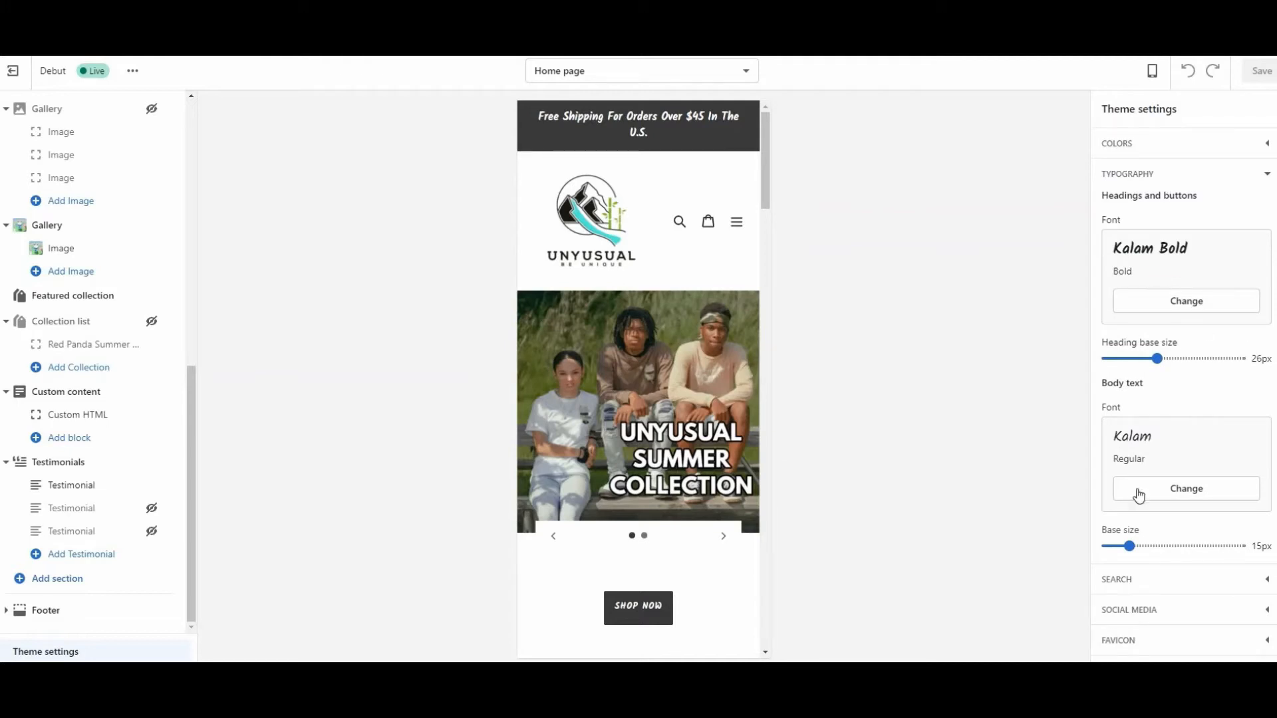
click(1130, 173)
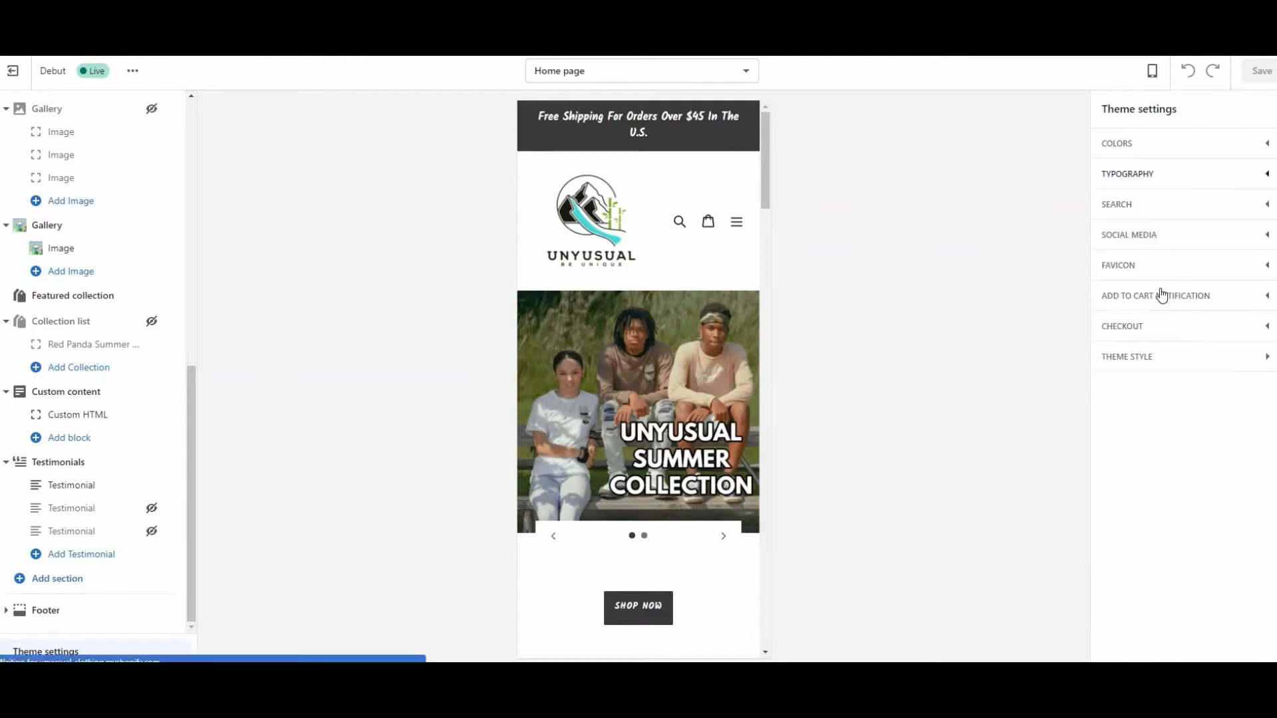
- Review the checkout options in the theme settings, including the banner, logo and main content area
click(1145, 331)
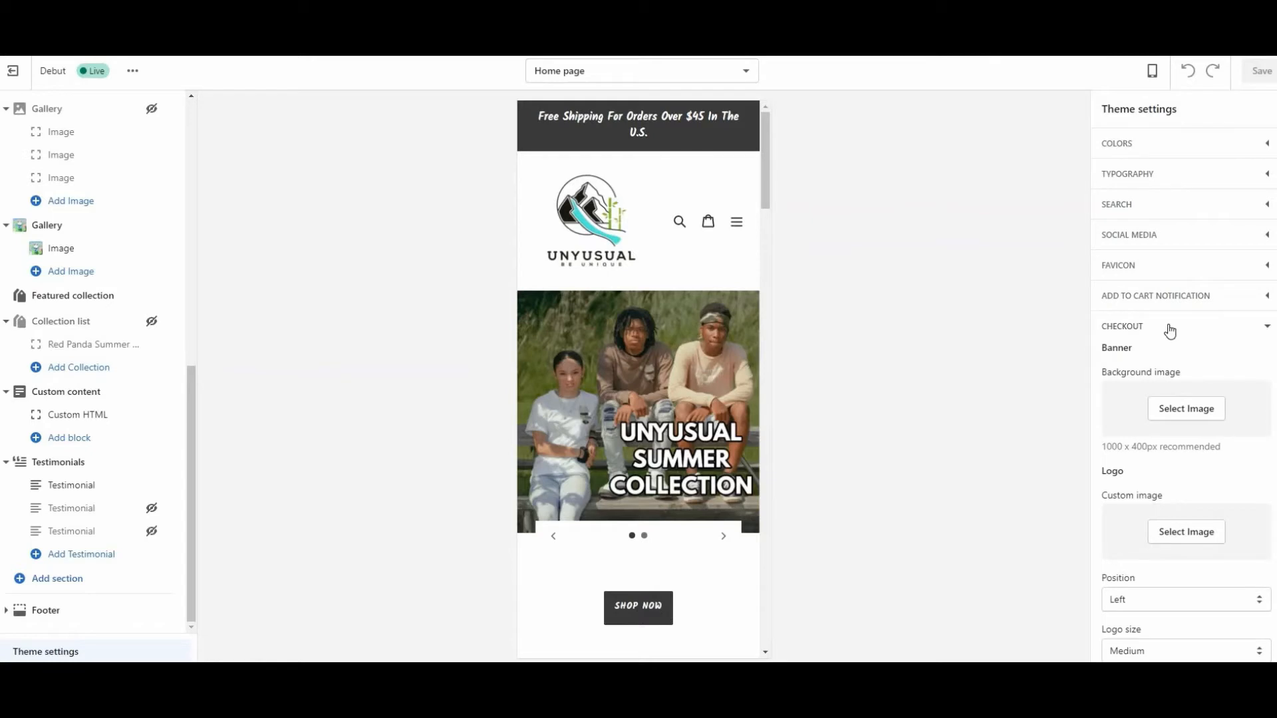
click(1170, 331)
click(1170, 331)
scroll(1170, 331, down, 4)
scroll(1175, 308, up, 3)
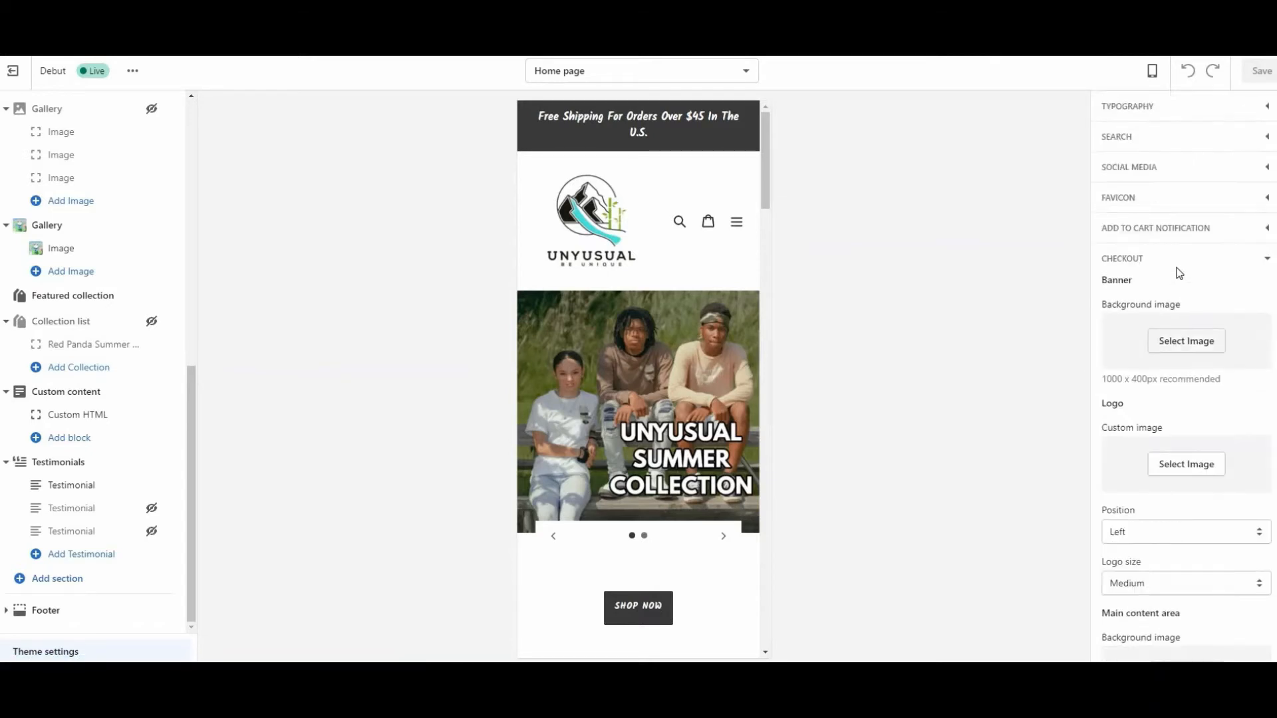
click(1132, 264)
- Add an Image with text section after the testimonials, using the library photo of three people on a bench without lettering
click(57, 581)
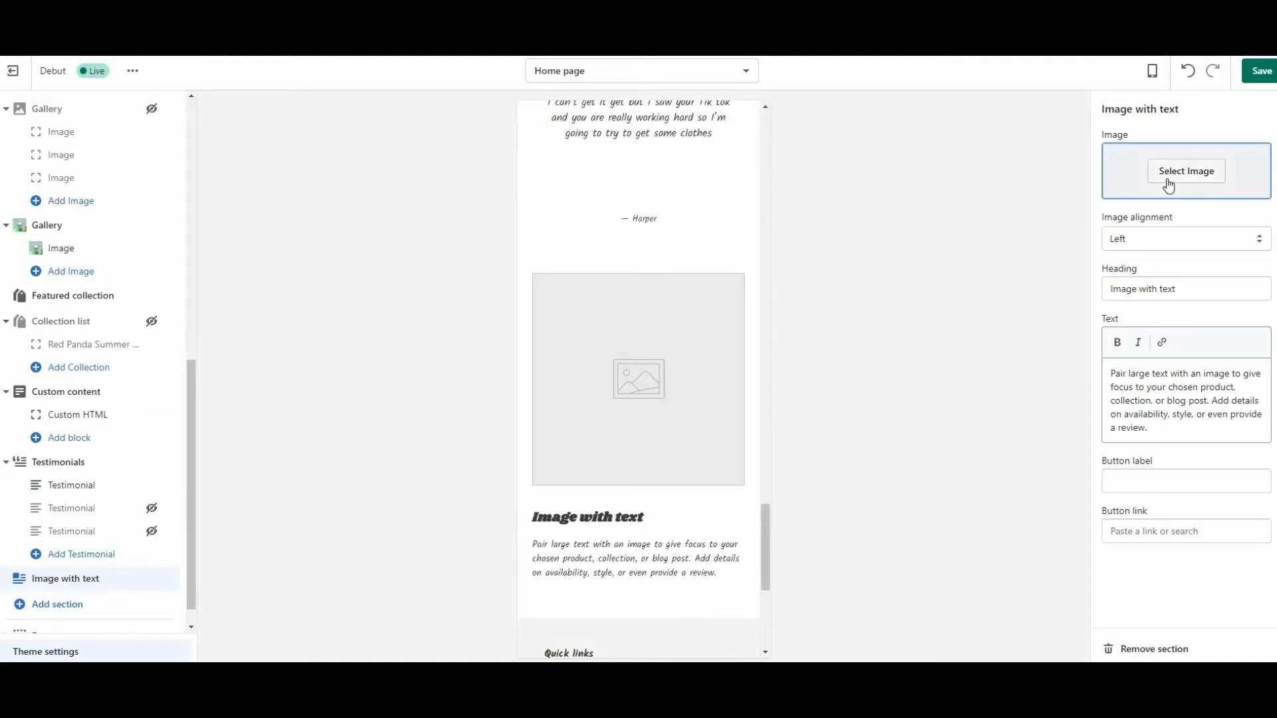
click(1169, 180)
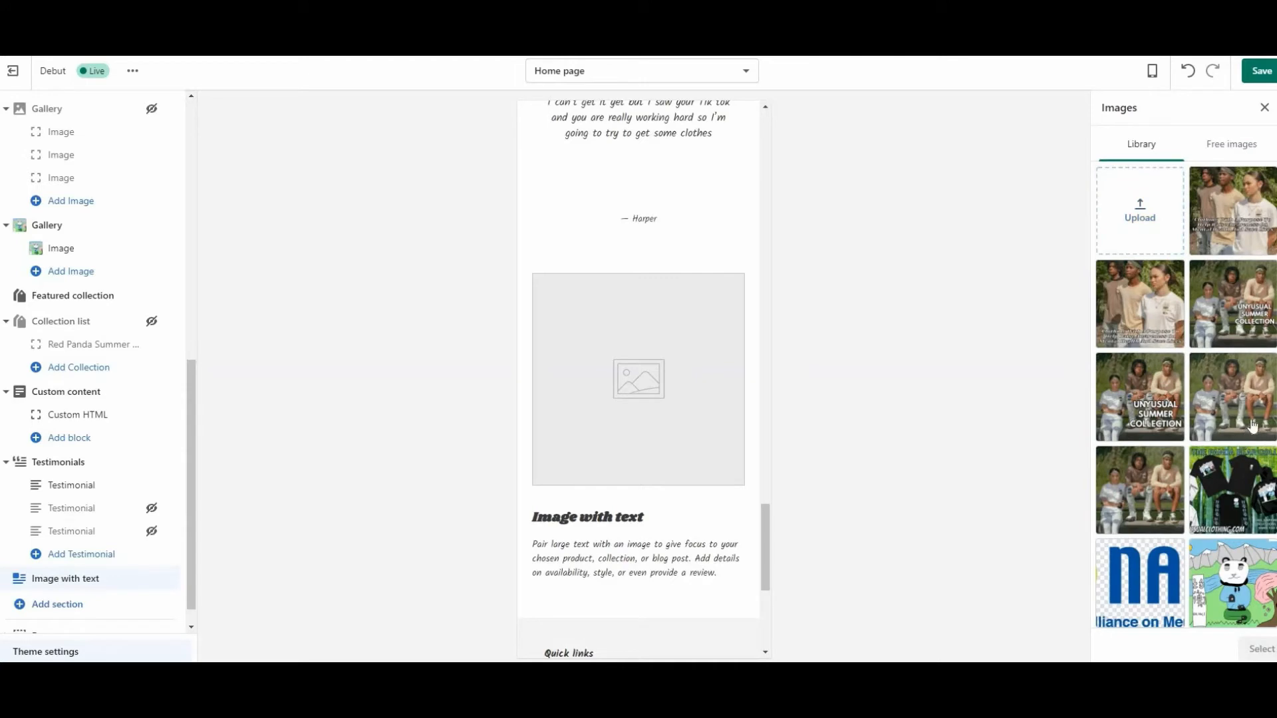
click(1238, 404)
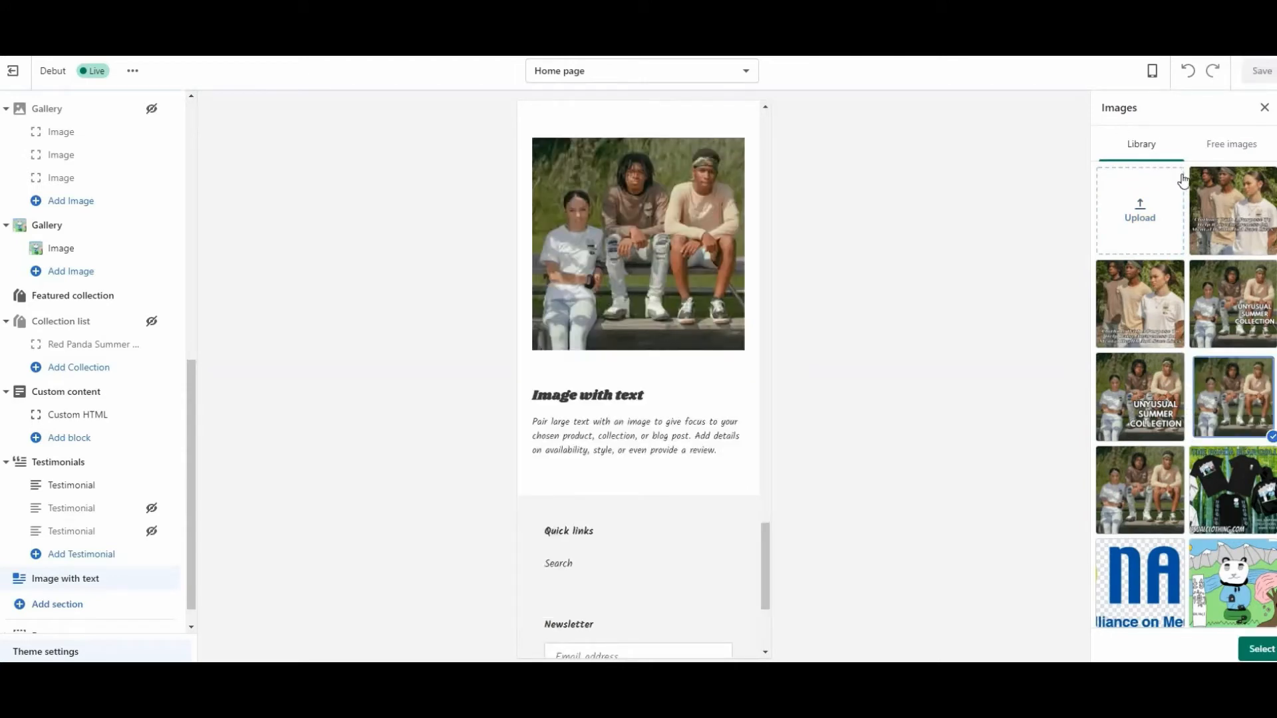
click(1135, 215)
key(Escape)
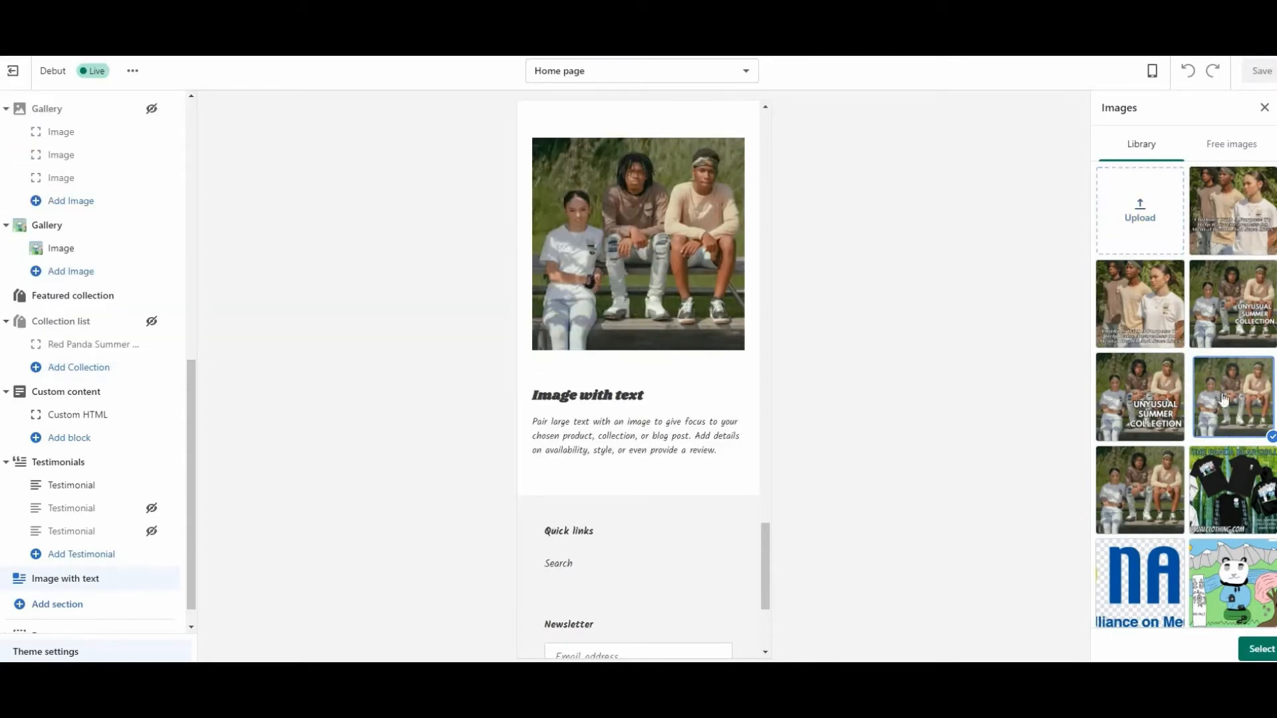
click(1261, 649)
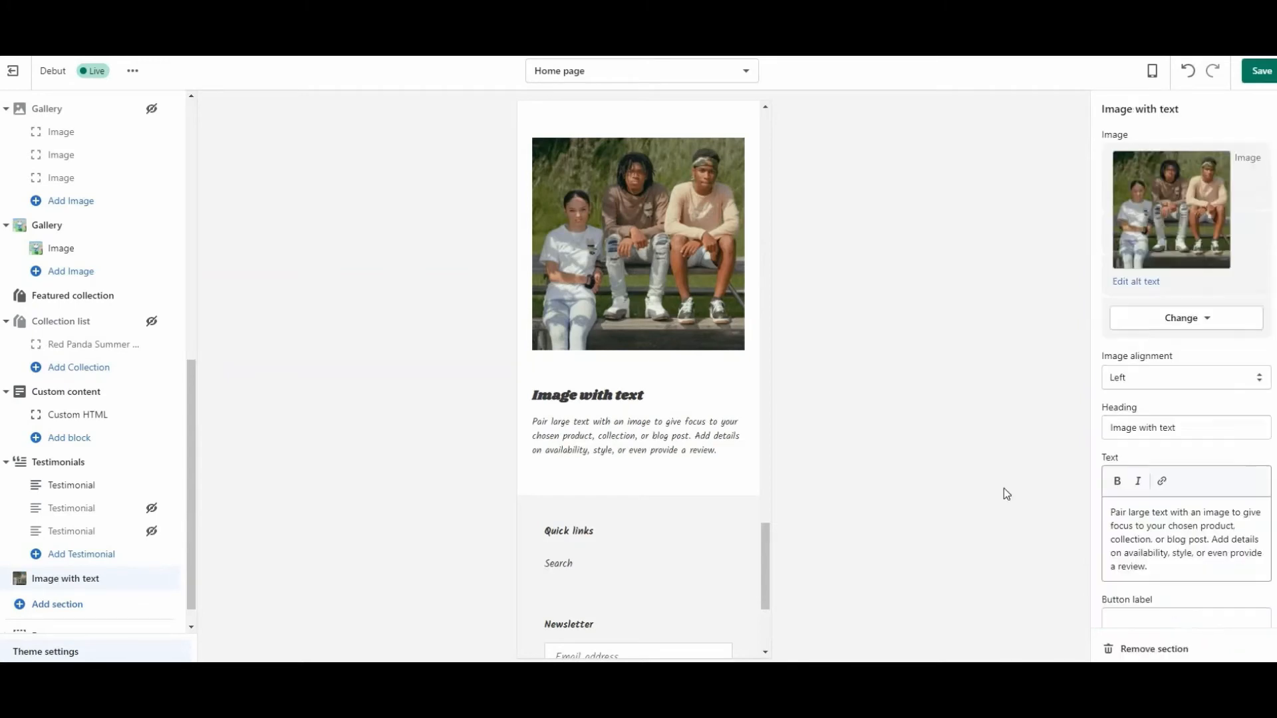
- Set the new section's text to "Hi this is our products", its heading to "Our Stuff" and its image alignment to Right
scroll(606, 388, up, 3)
scroll(606, 387, up, 3)
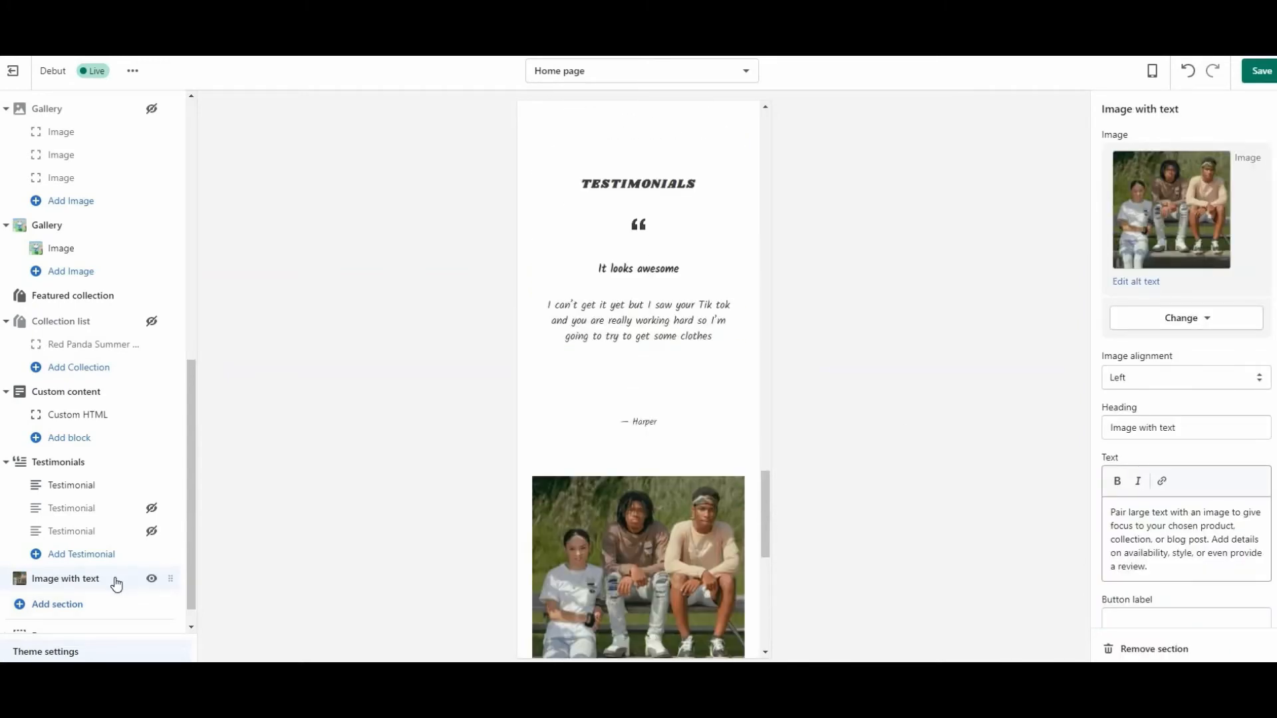
scroll(697, 525, down, 4)
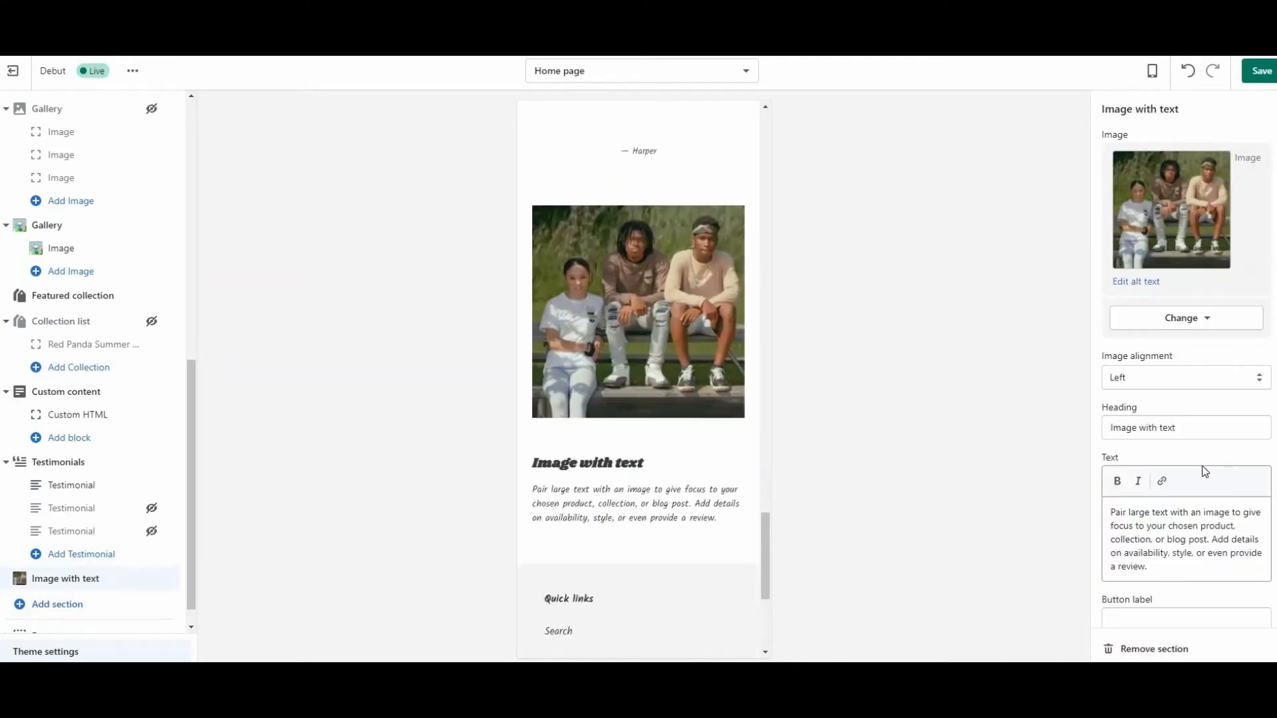
scroll(1184, 466, down, 1)
click(1117, 457)
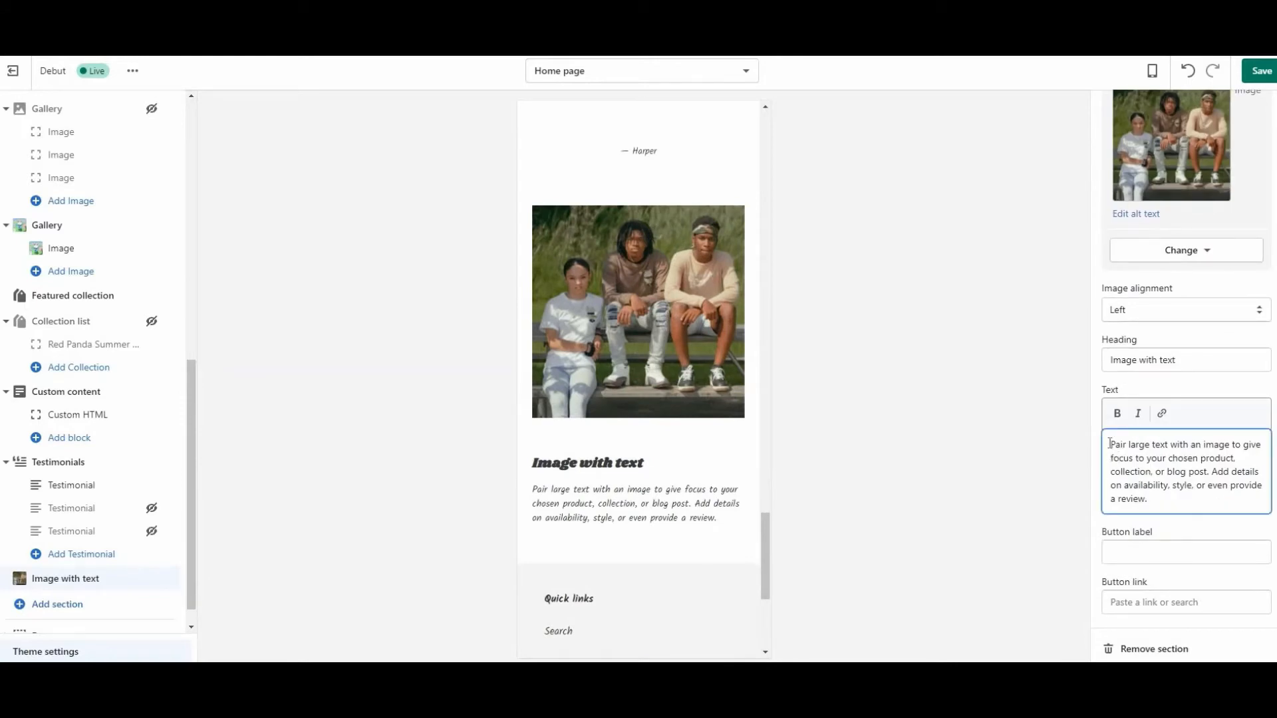
drag(1109, 443, 1227, 501)
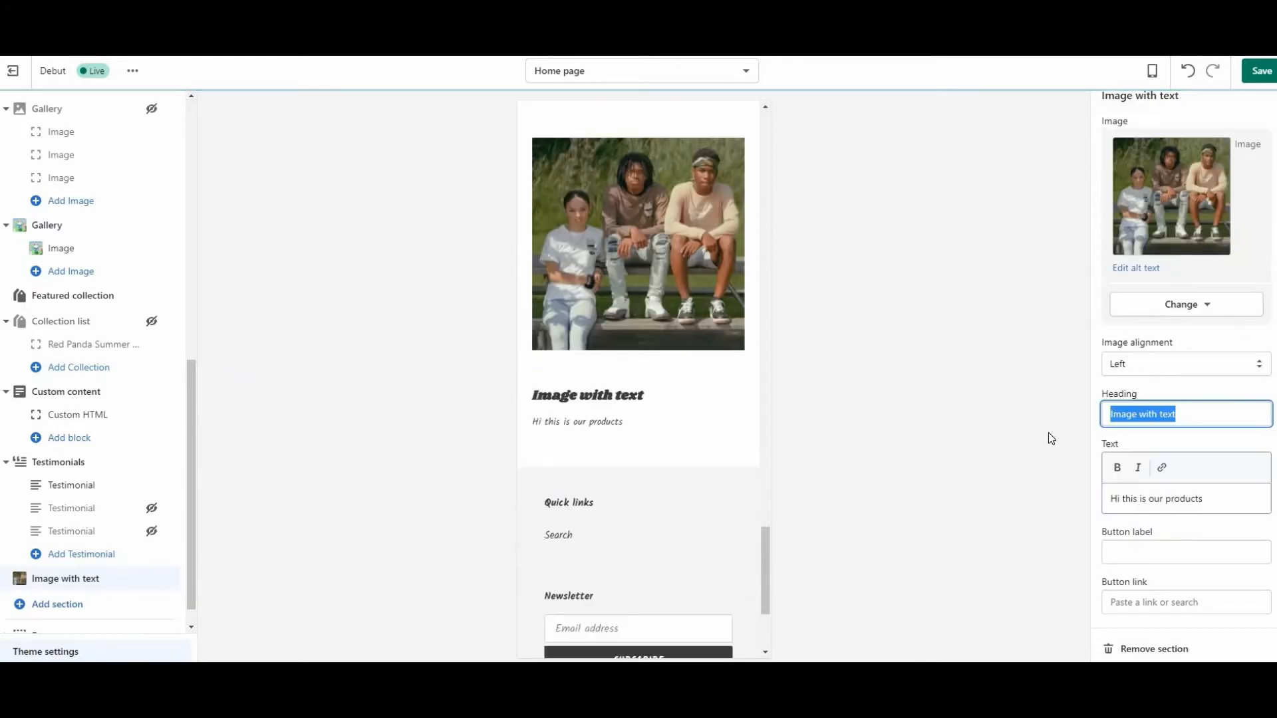
key(BackSpace)
click(1180, 361)
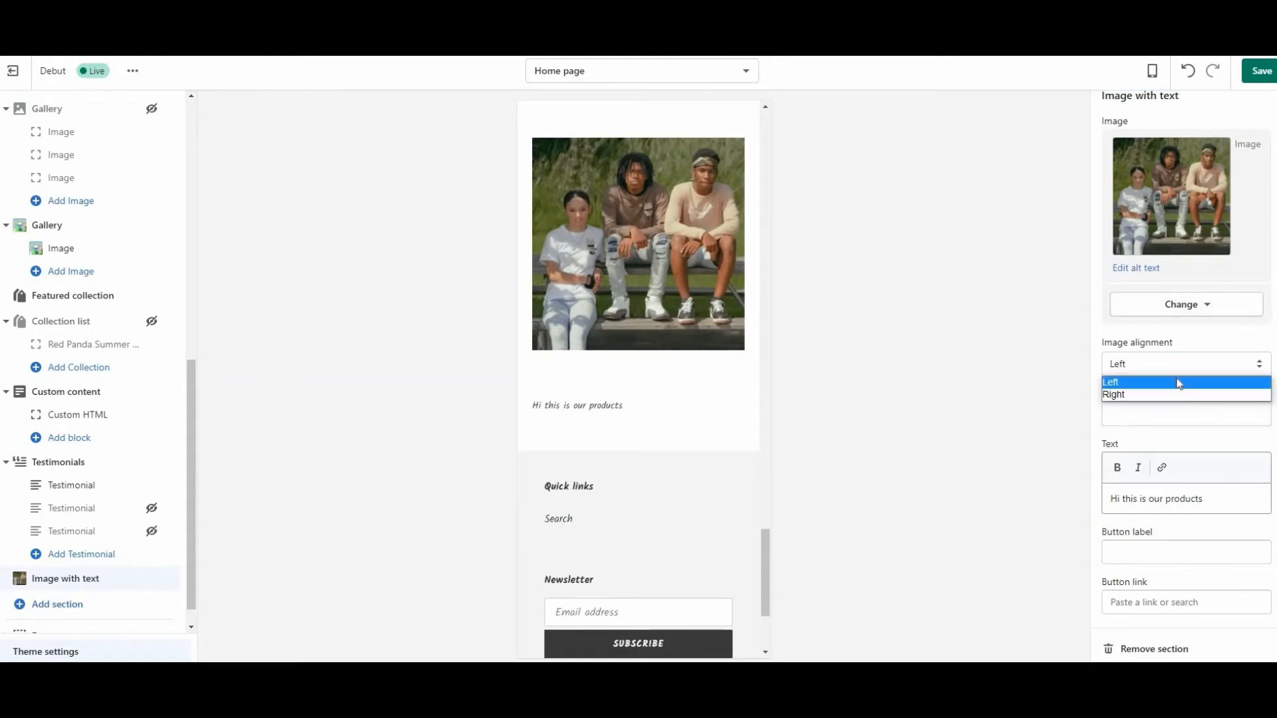
click(1179, 396)
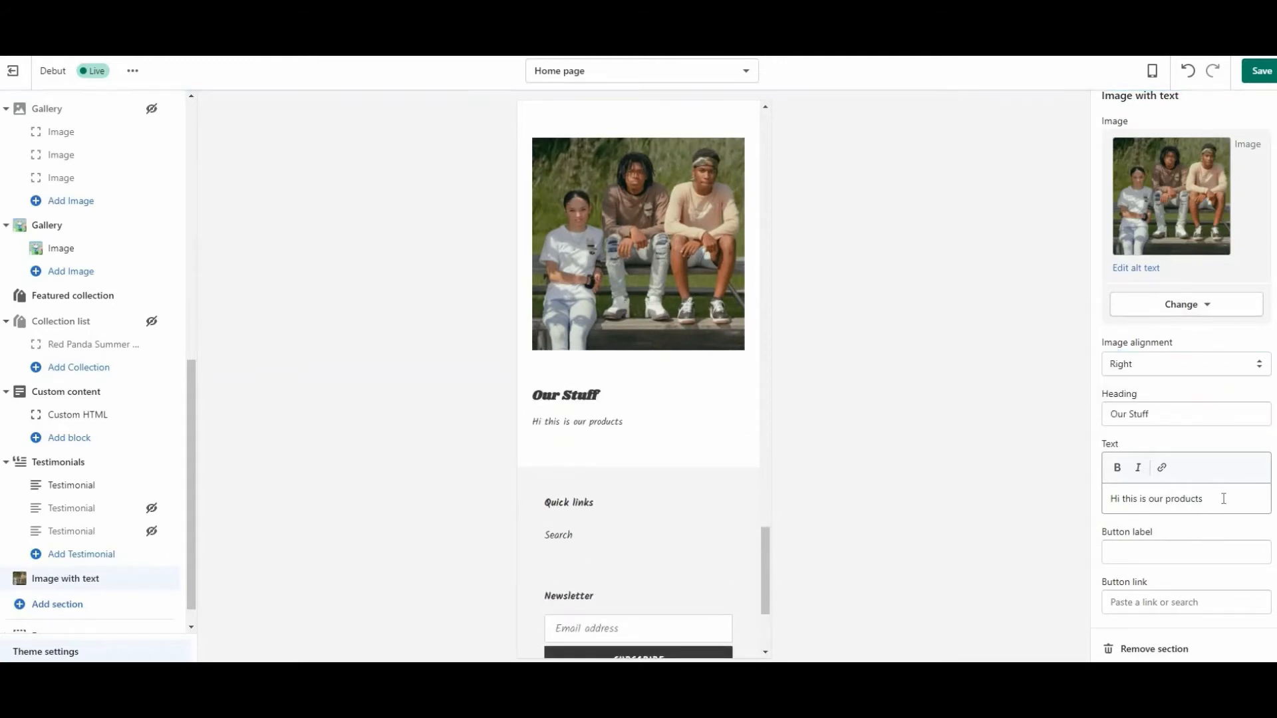
- Check the link destinations available for the section's button, and look over the home page preview
click(1151, 602)
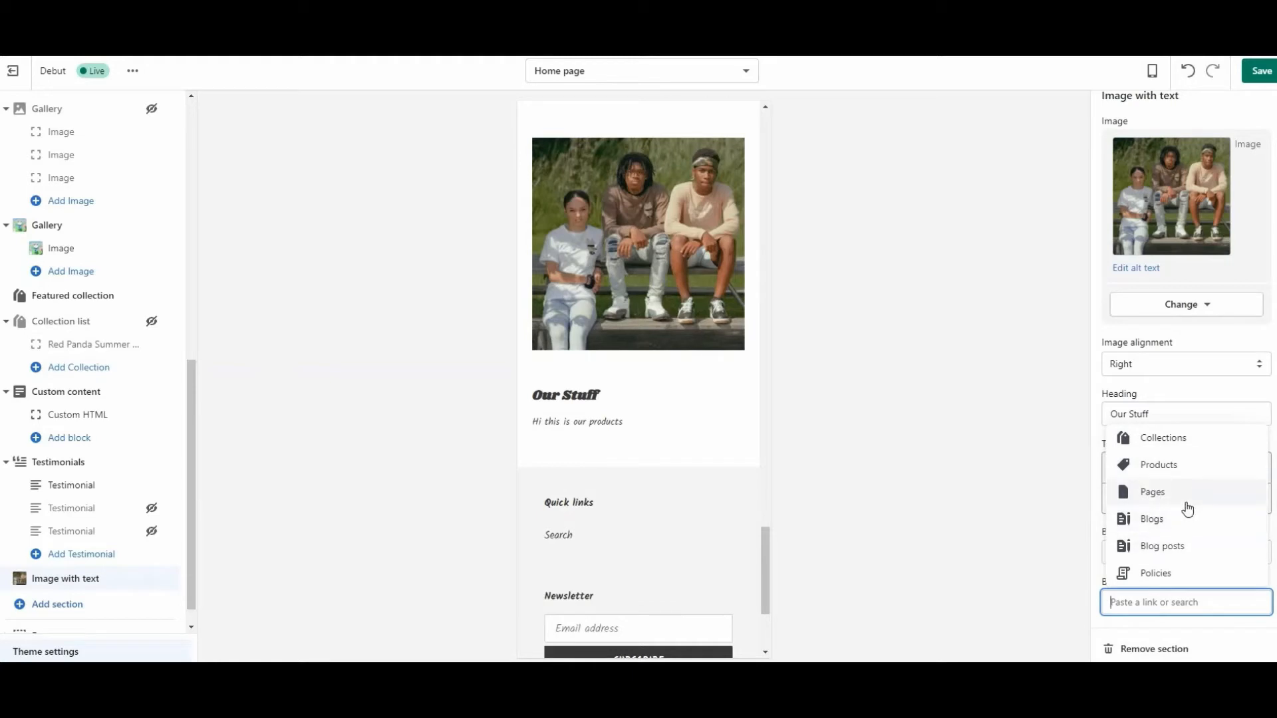
click(1044, 346)
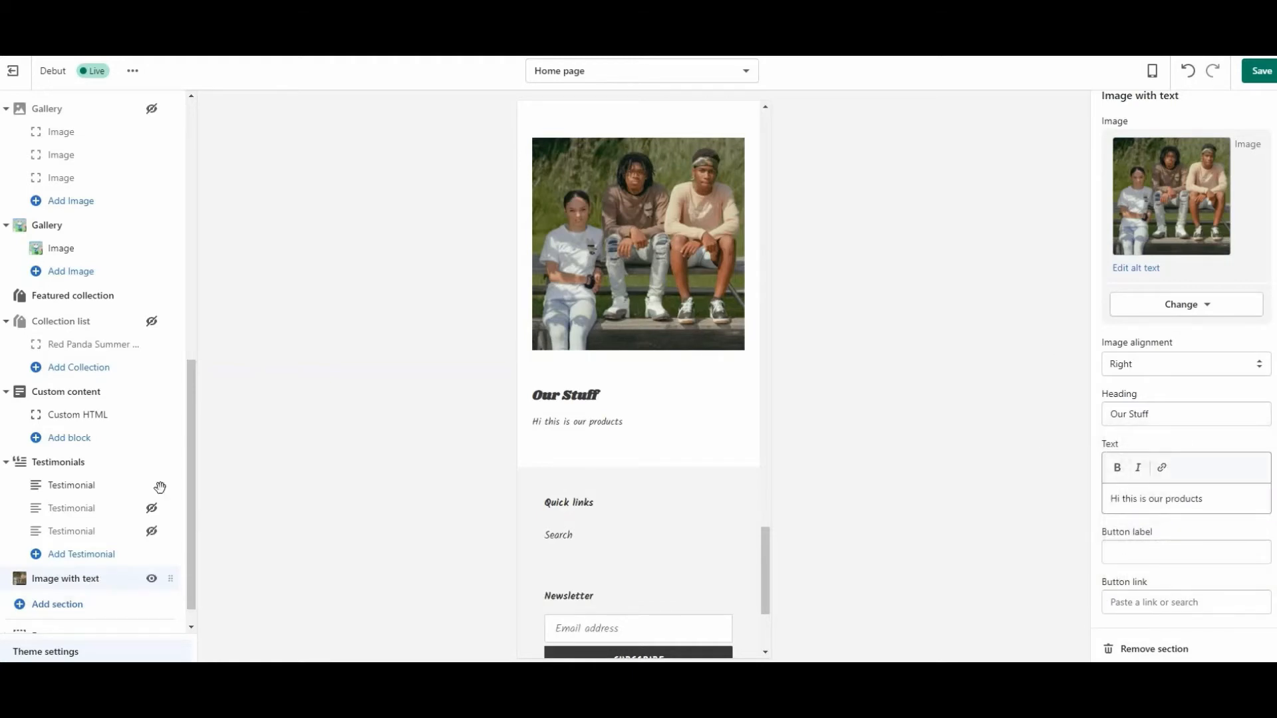
scroll(699, 352, up, 10)
scroll(627, 385, down, 10)
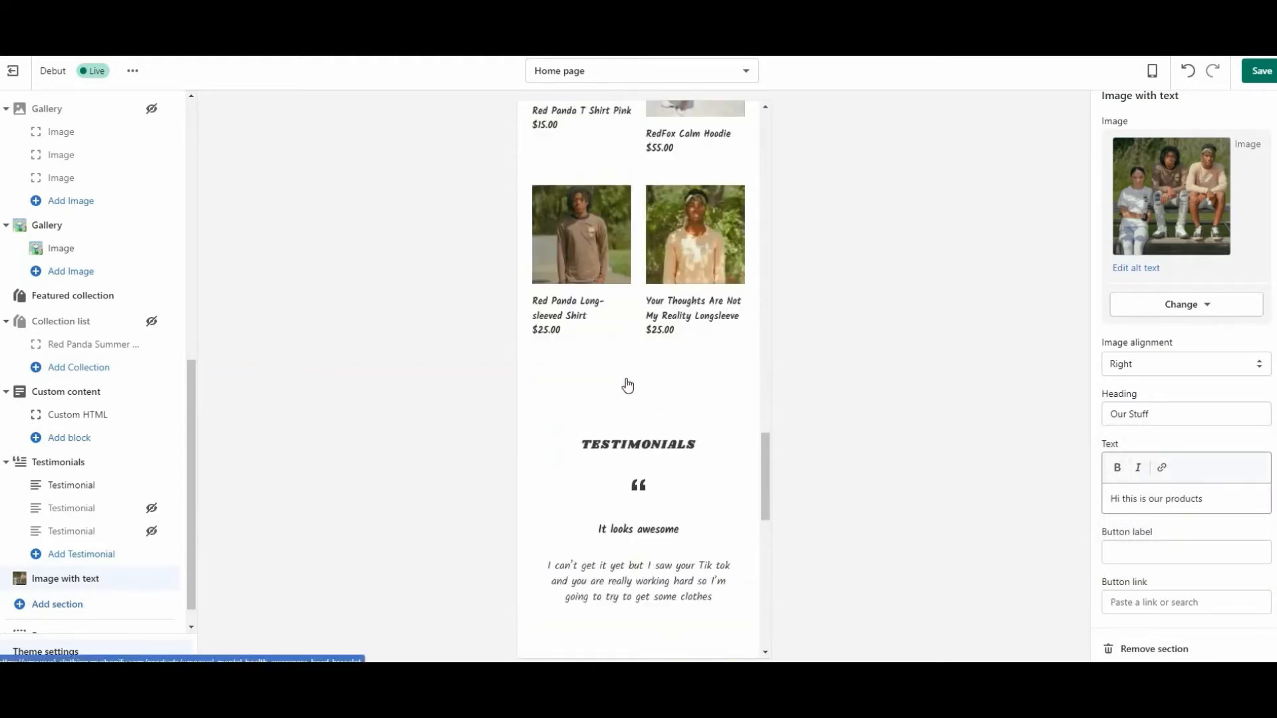
- Undo all edits to the Image with text section, including its addition to the home page
click(1189, 71)
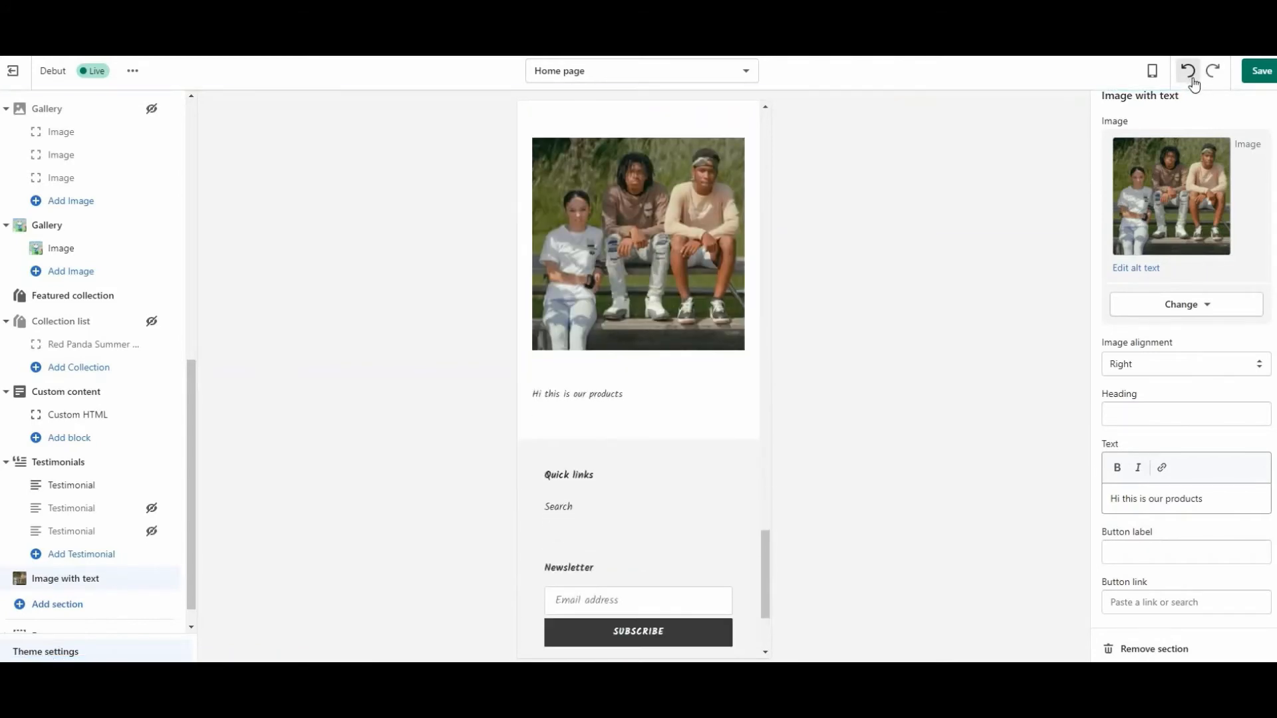
click(1188, 71)
click(1189, 72)
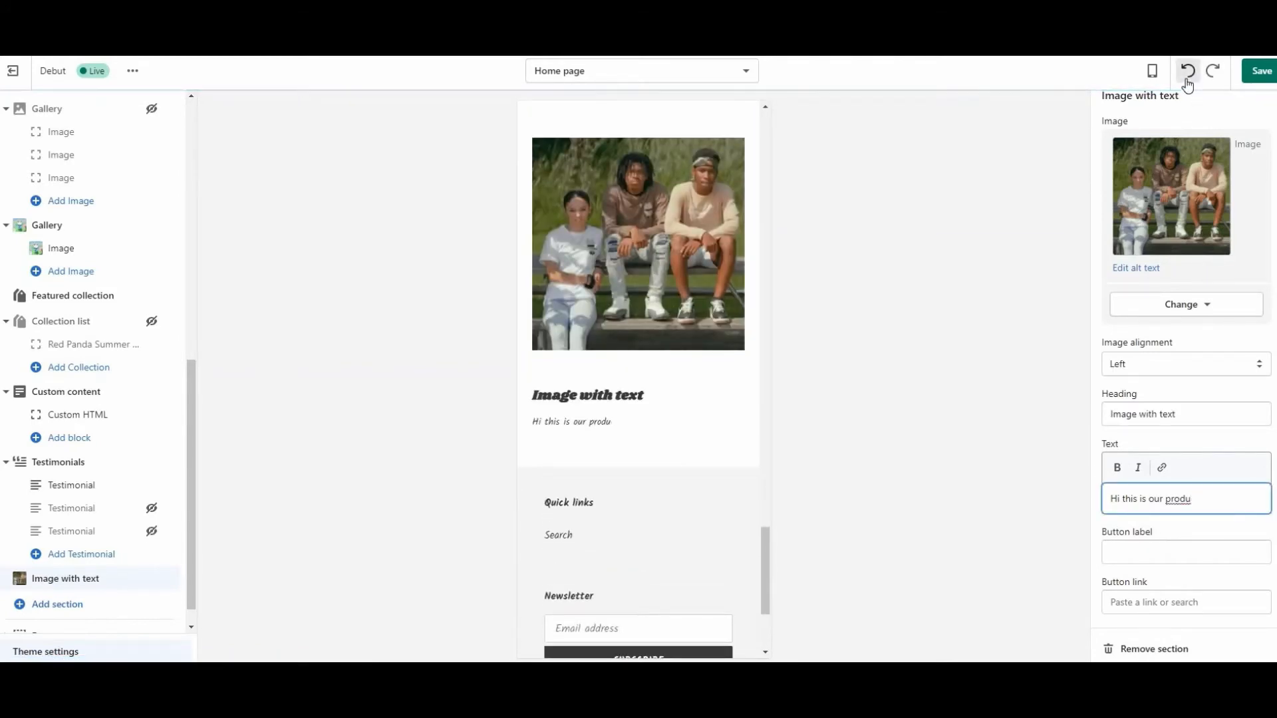
click(1188, 72)
click(1187, 72)
click(1187, 71)
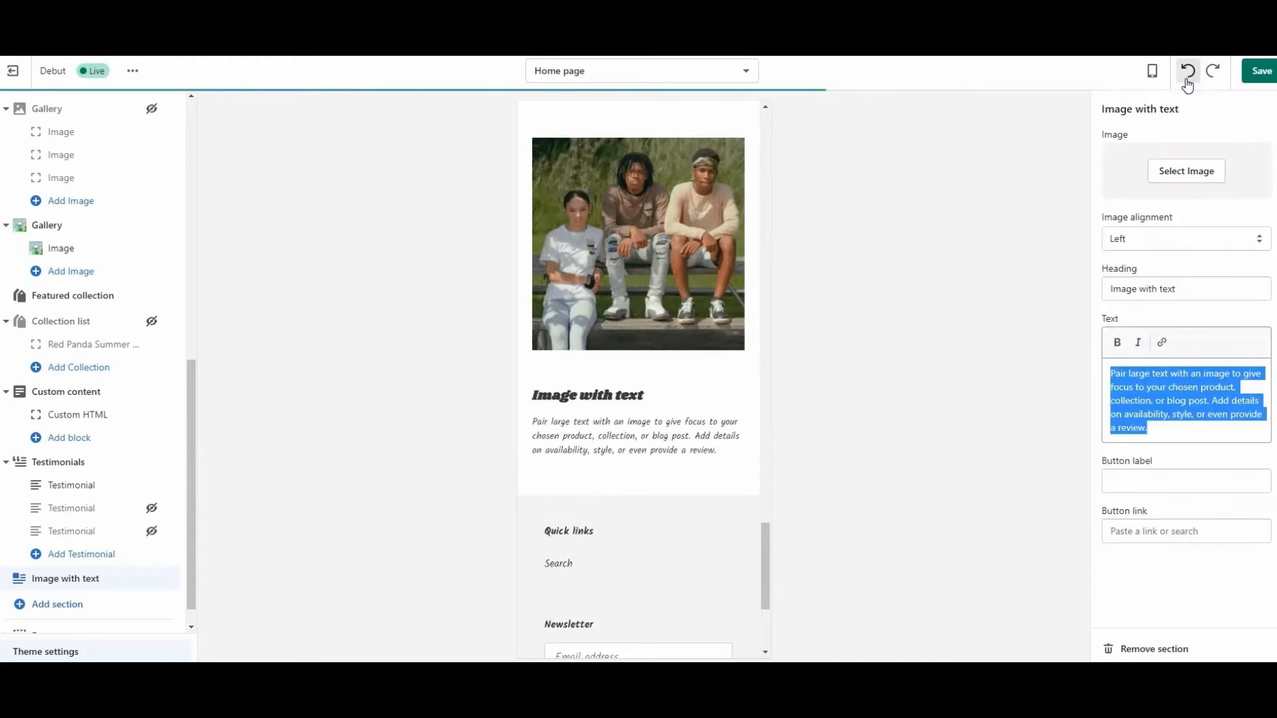
click(1188, 72)
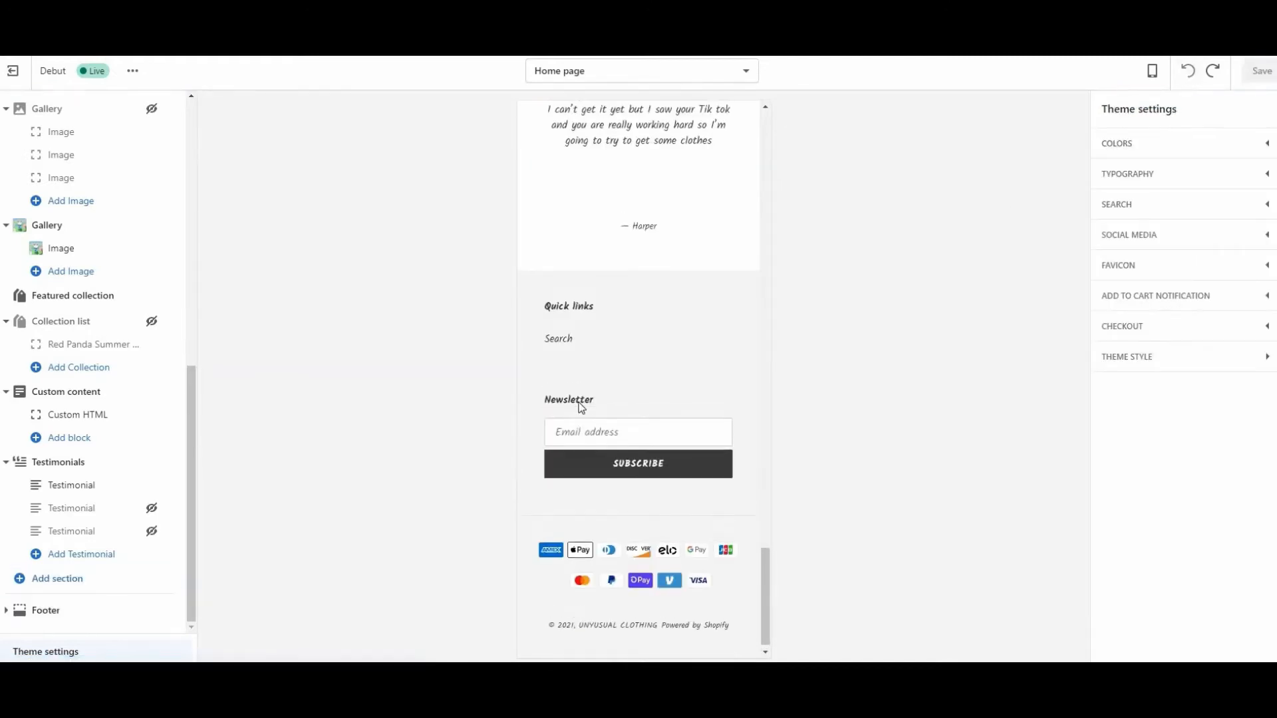
- Review the home page's header and slideshow settings, and step through the slides in the preview
scroll(581, 408, up, 15)
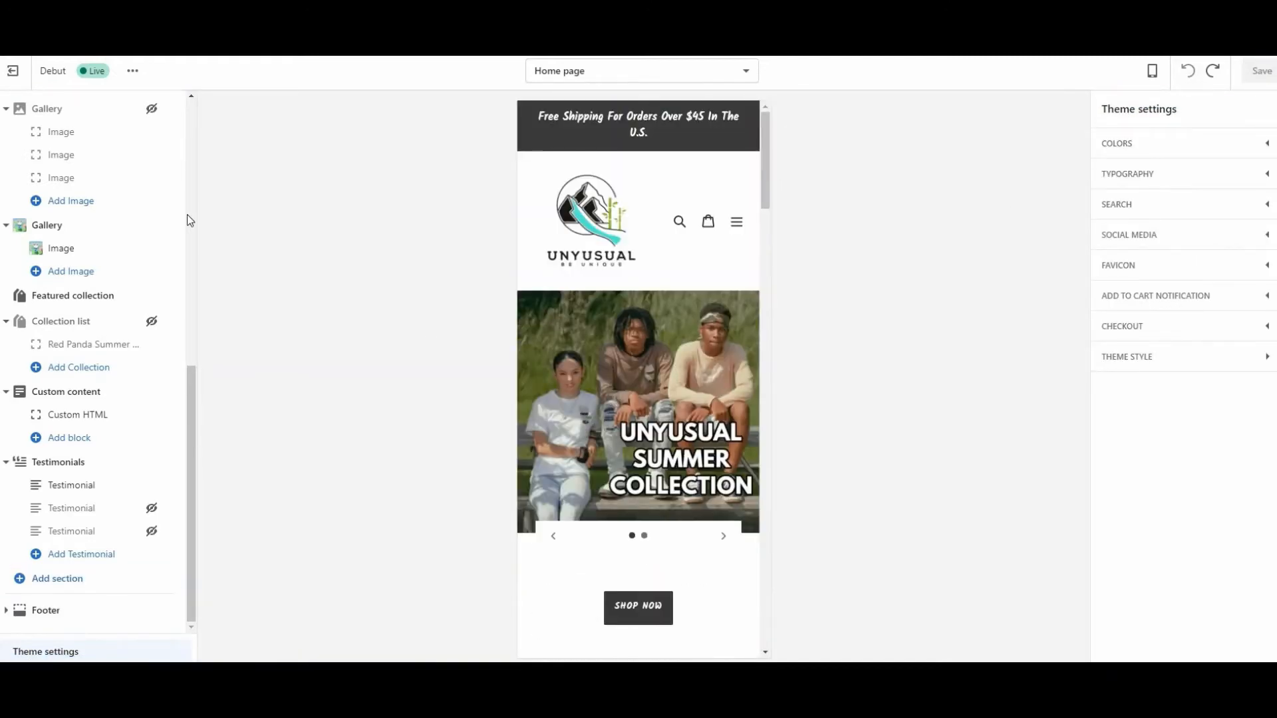
scroll(100, 201, up, 9)
click(61, 143)
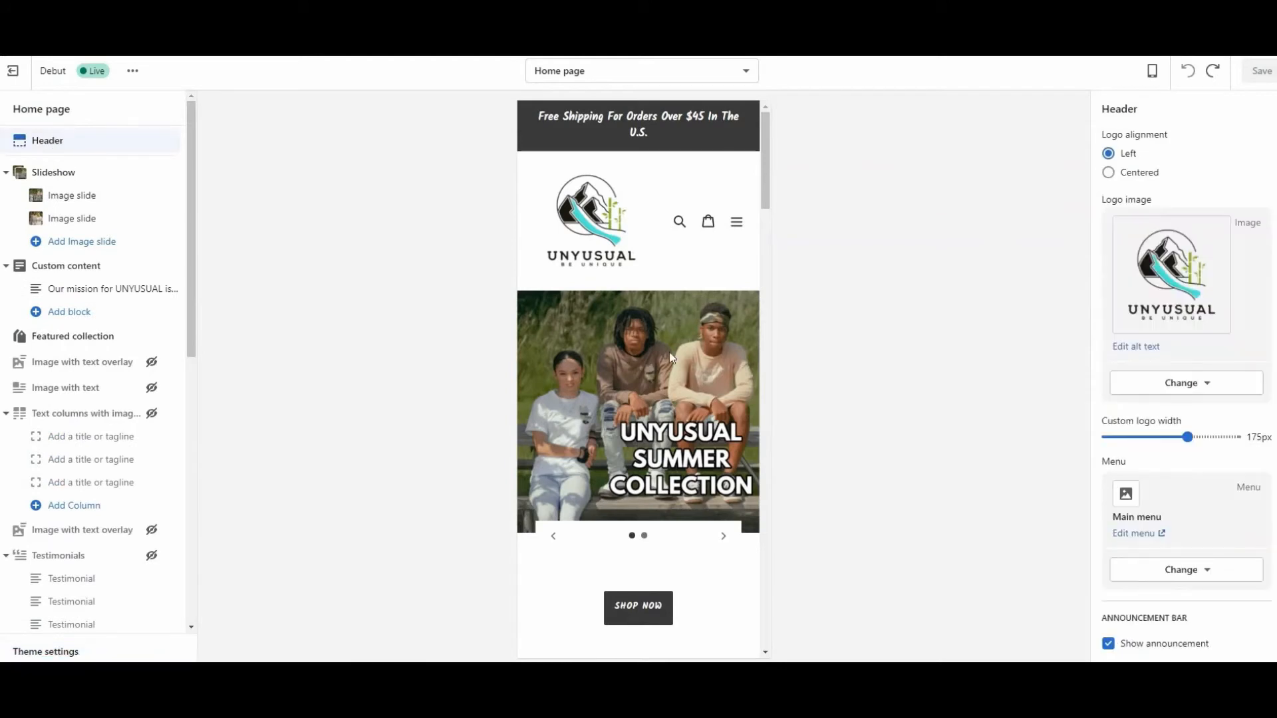
click(78, 175)
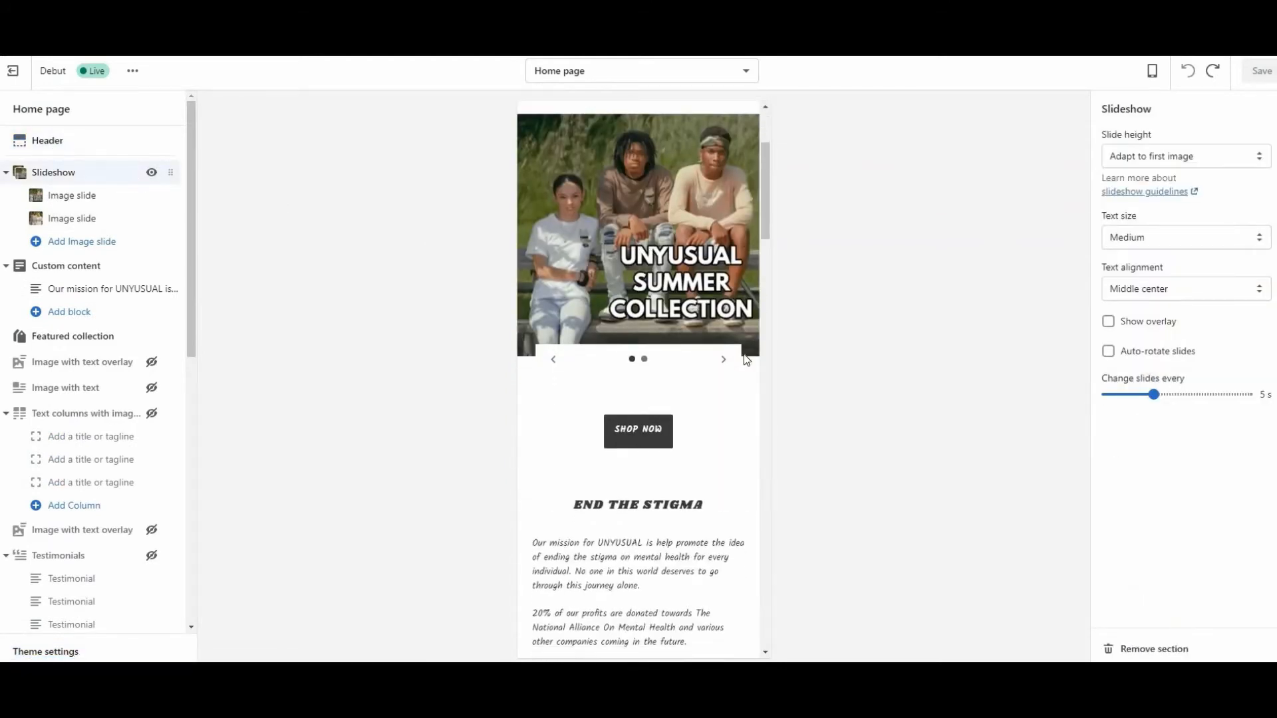
click(724, 361)
click(725, 362)
- Examine the home page's mission text and Featured collection section, and the products in its Fan Favorites collection
scroll(657, 330, down, 4)
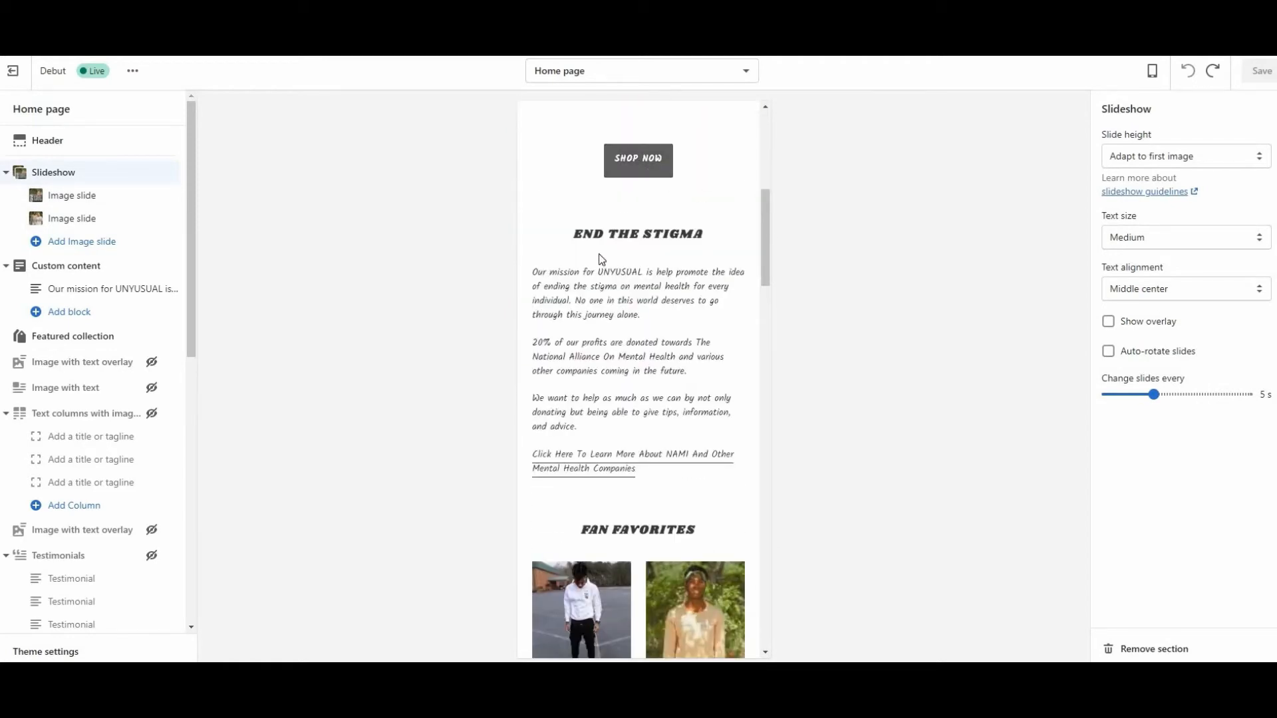
scroll(592, 279, down, 2)
scroll(596, 419, down, 5)
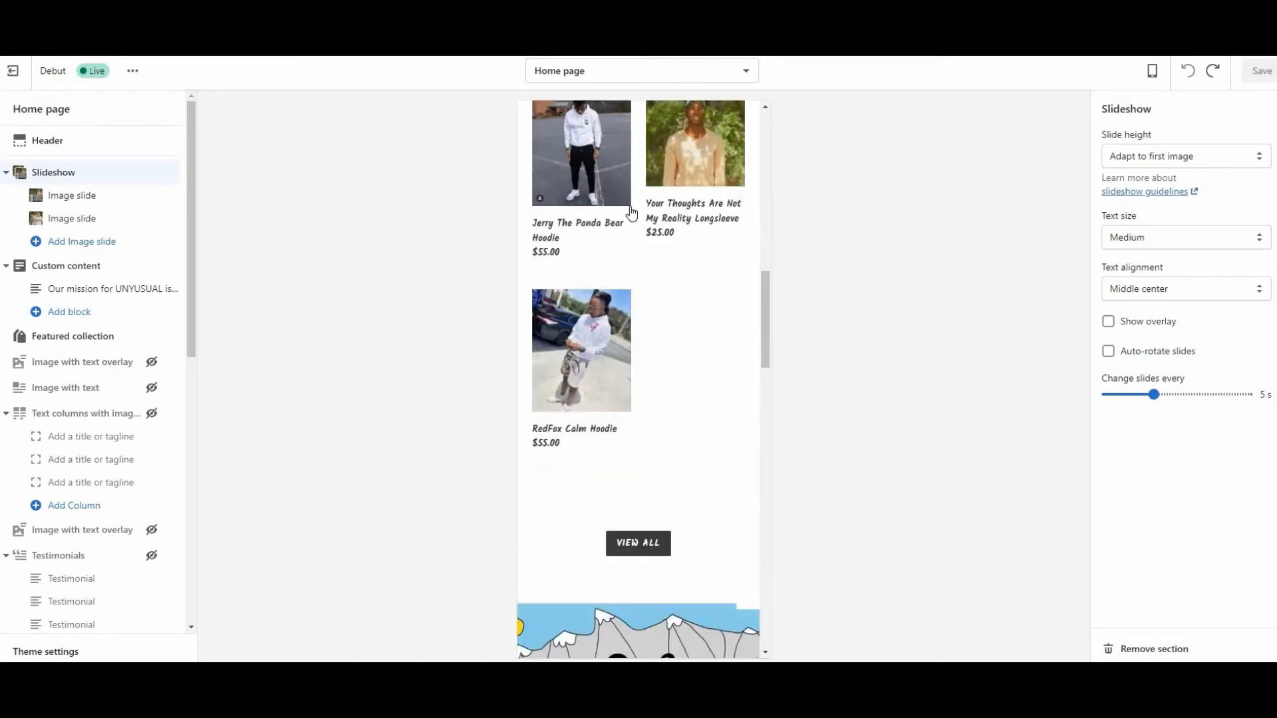
scroll(641, 338, up, 3)
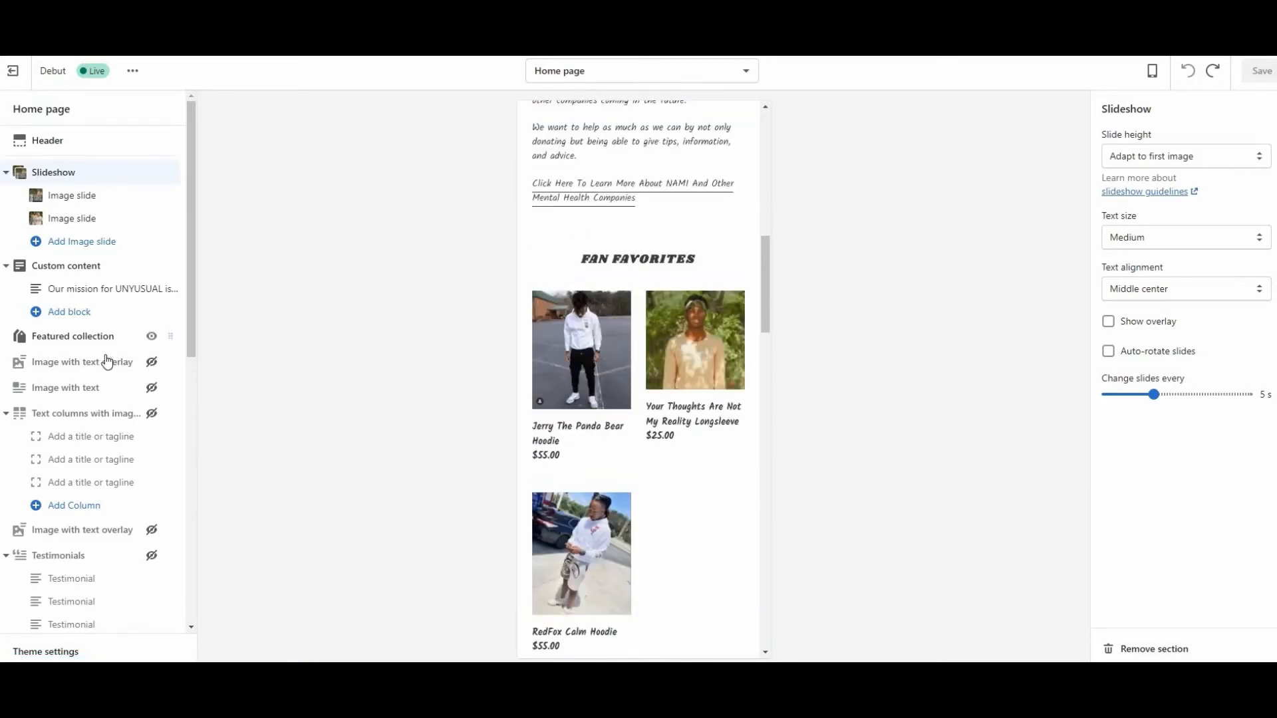
click(86, 336)
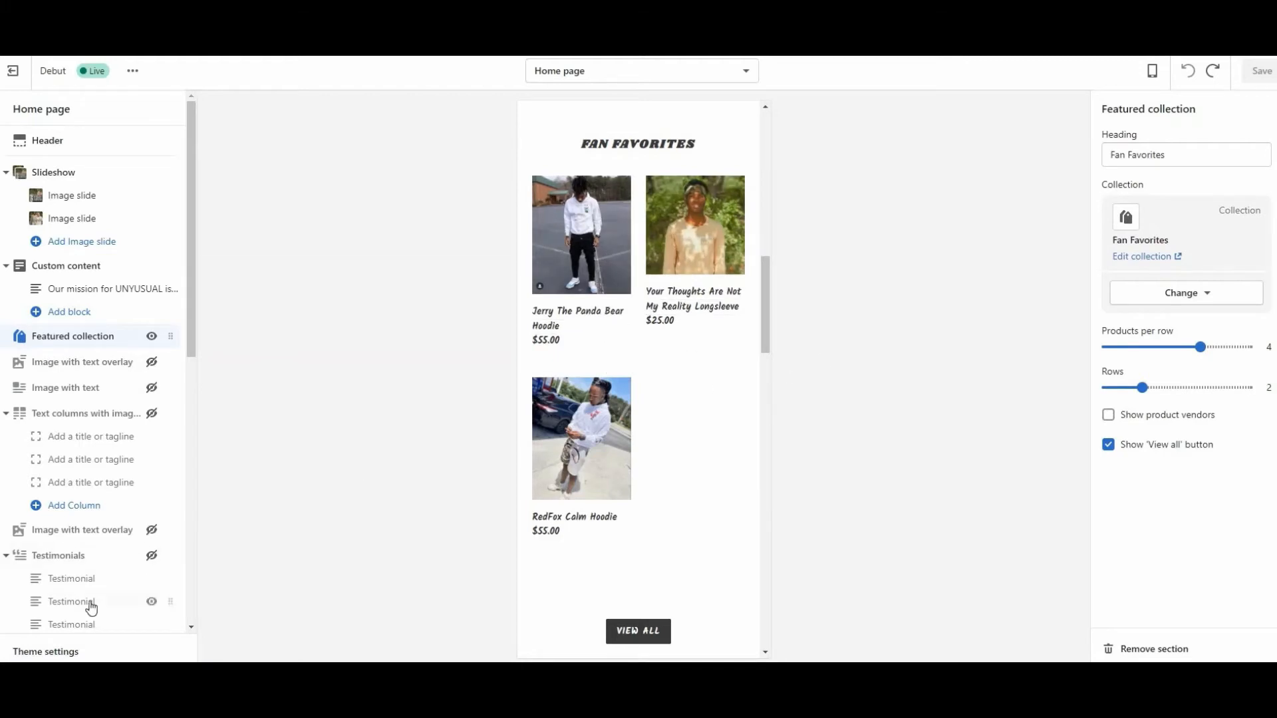
scroll(86, 572, down, 4)
scroll(83, 512, up, 4)
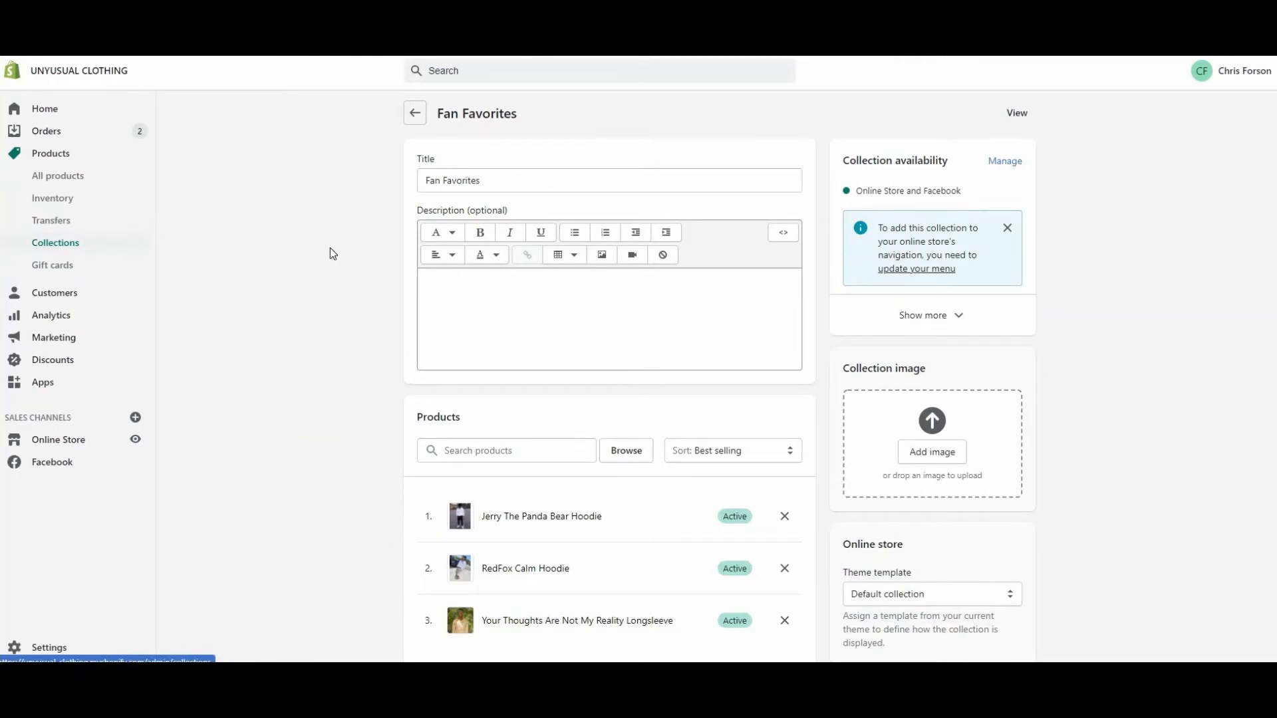
scroll(525, 363, down, 3)
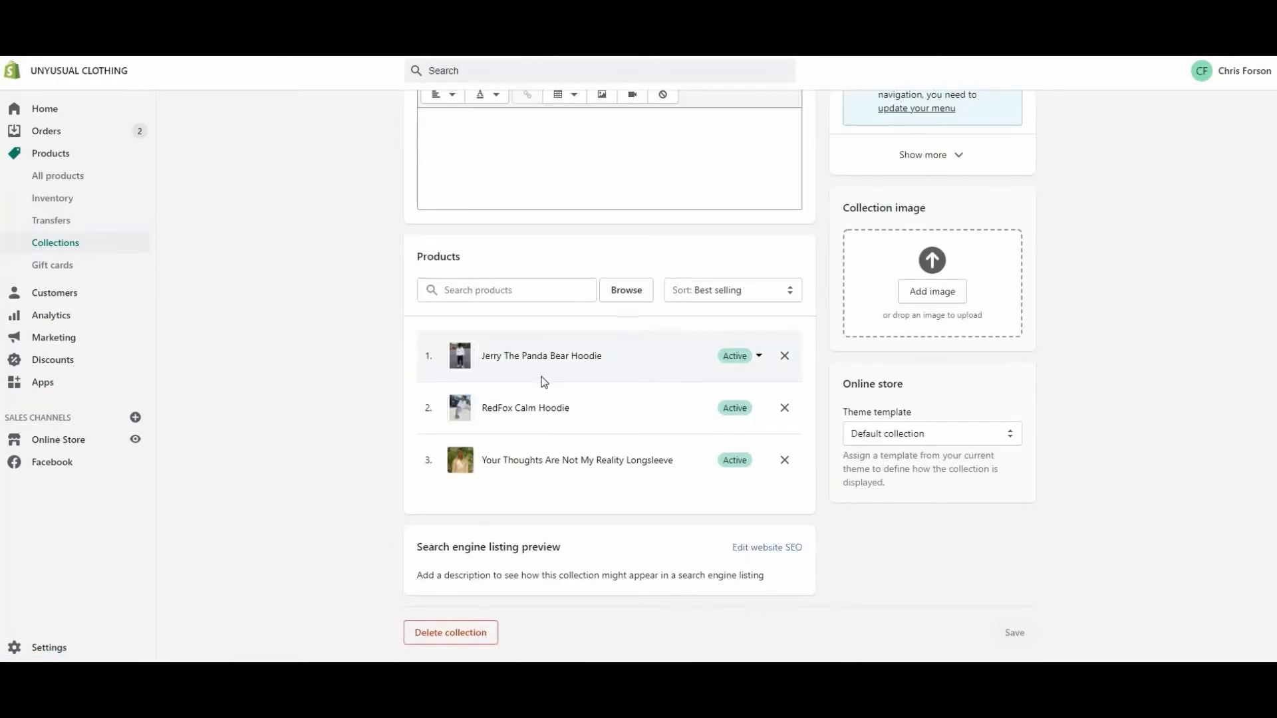
scroll(505, 281, up, 1)
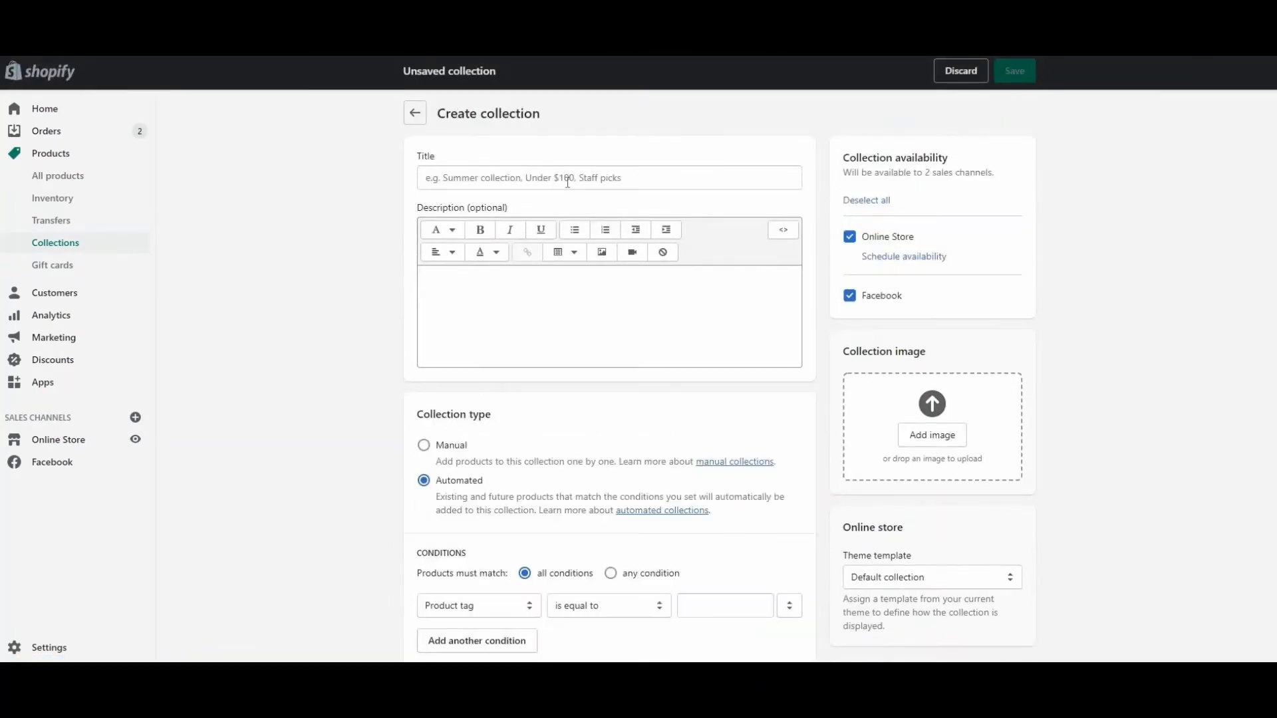
- Create and save a manual collection titled "whatever", and search for products matching "uny" to add to it
click(567, 181)
text(whatever)
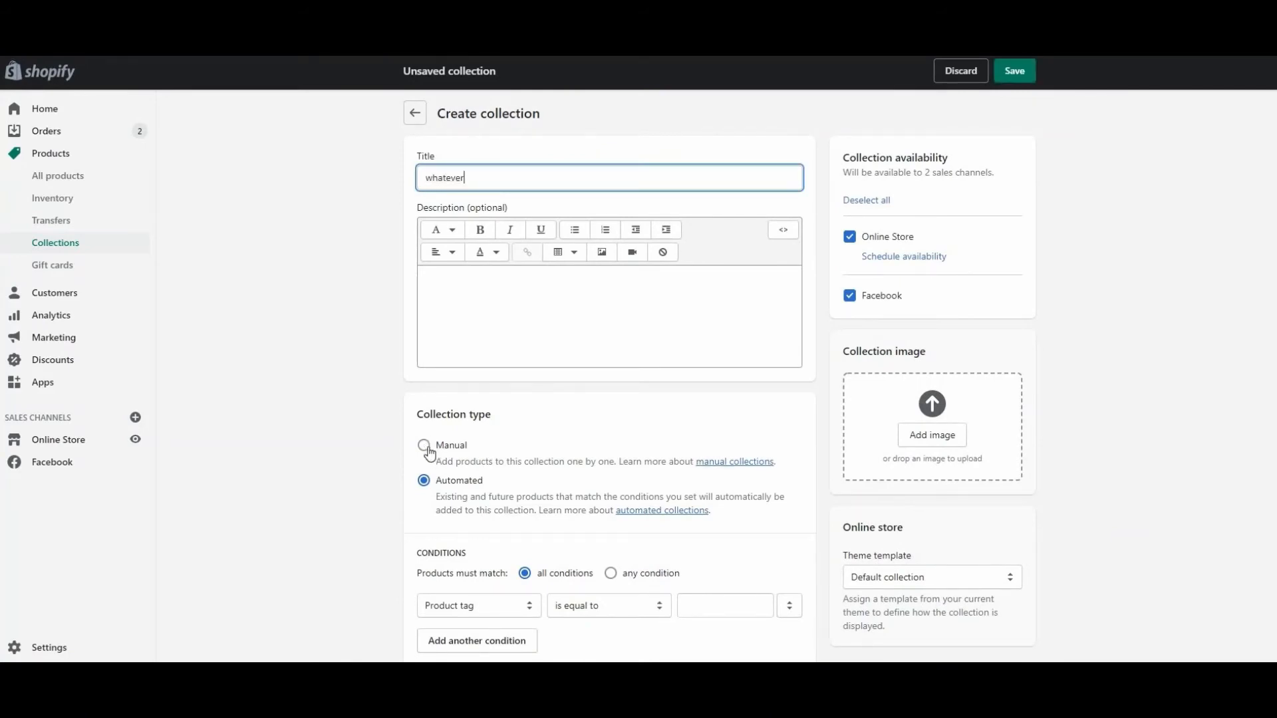
click(425, 445)
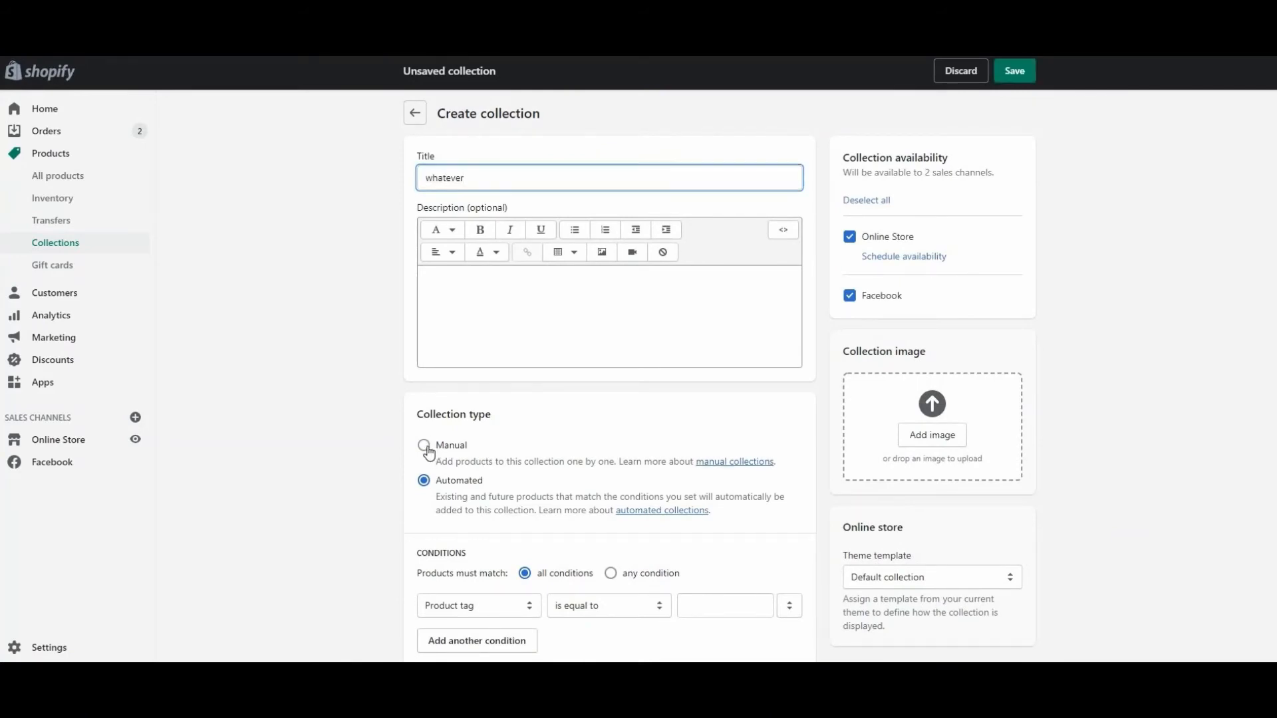
key(ctrl+s)
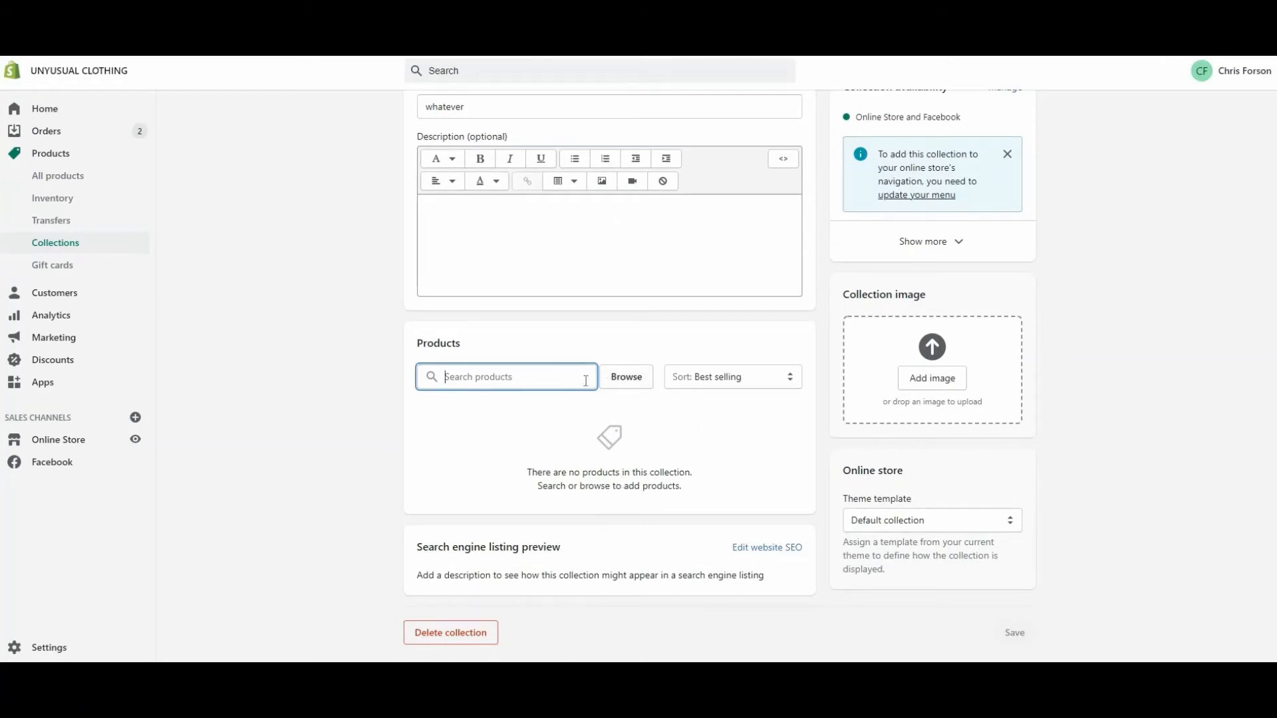
text(uny)
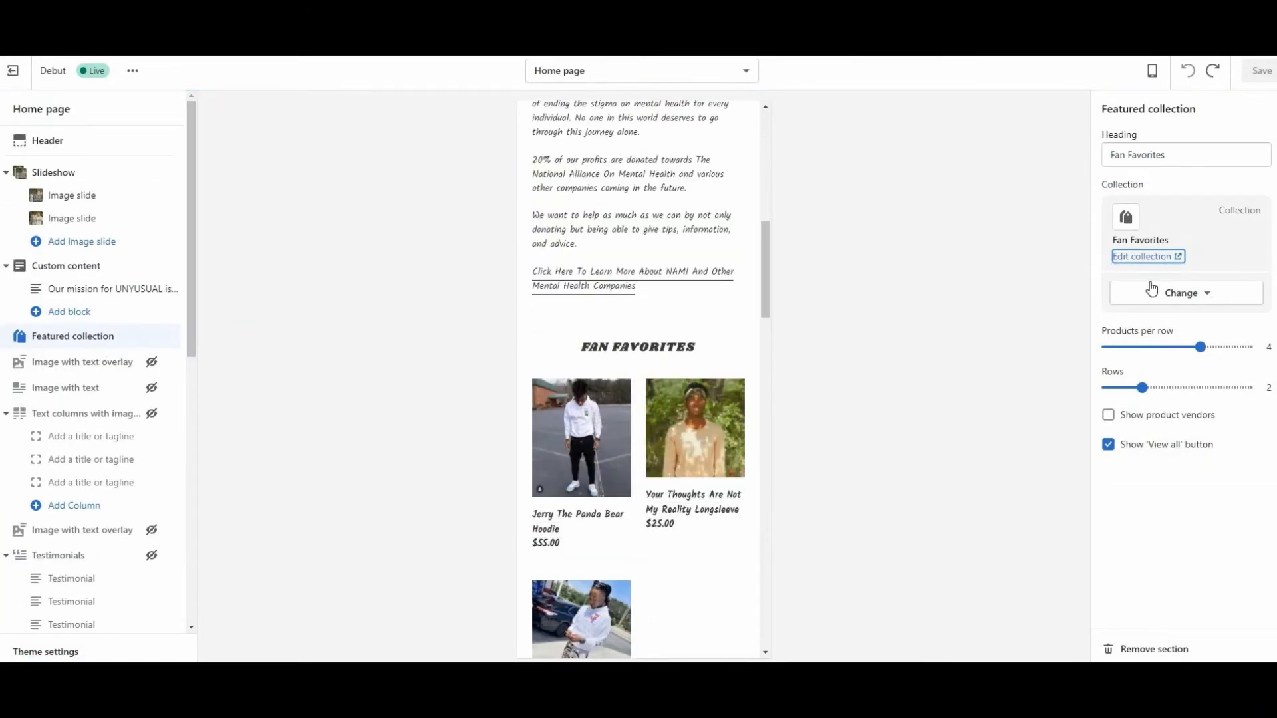
- Look over the Fan Favorites products and the slideshow in the Debut theme's home page preview
scroll(556, 374, down, 8)
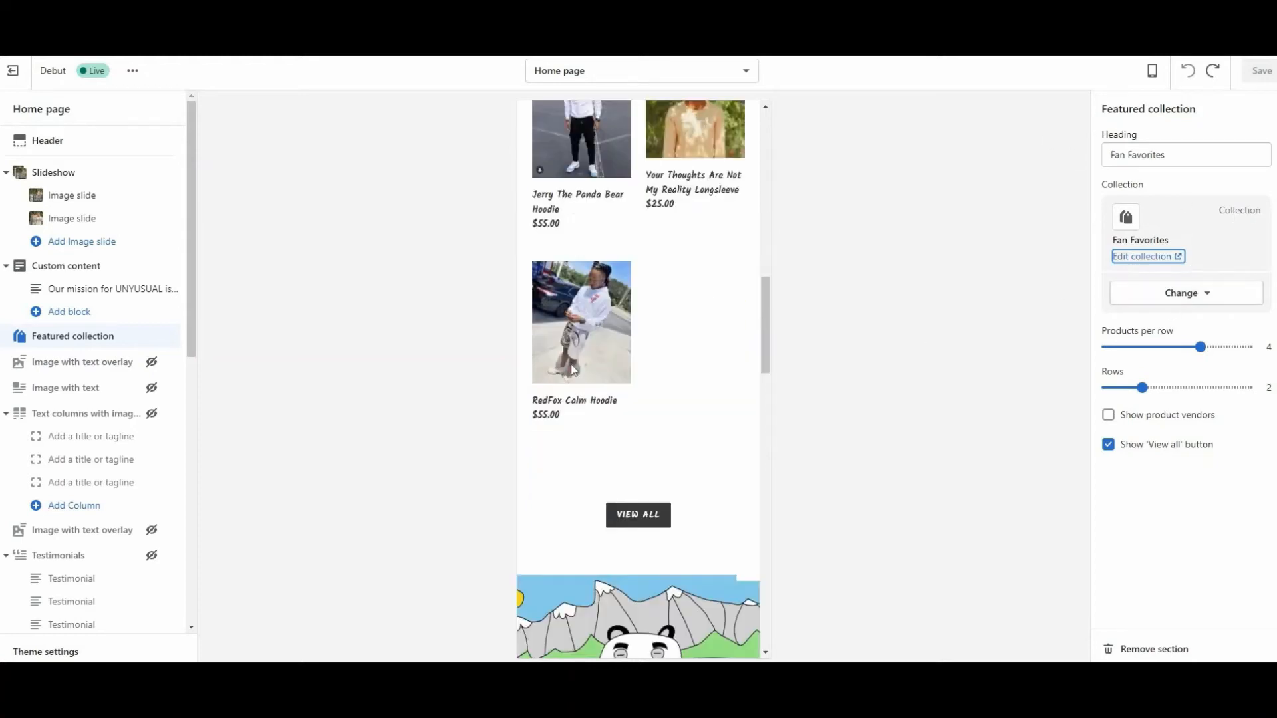
scroll(700, 393, up, 15)
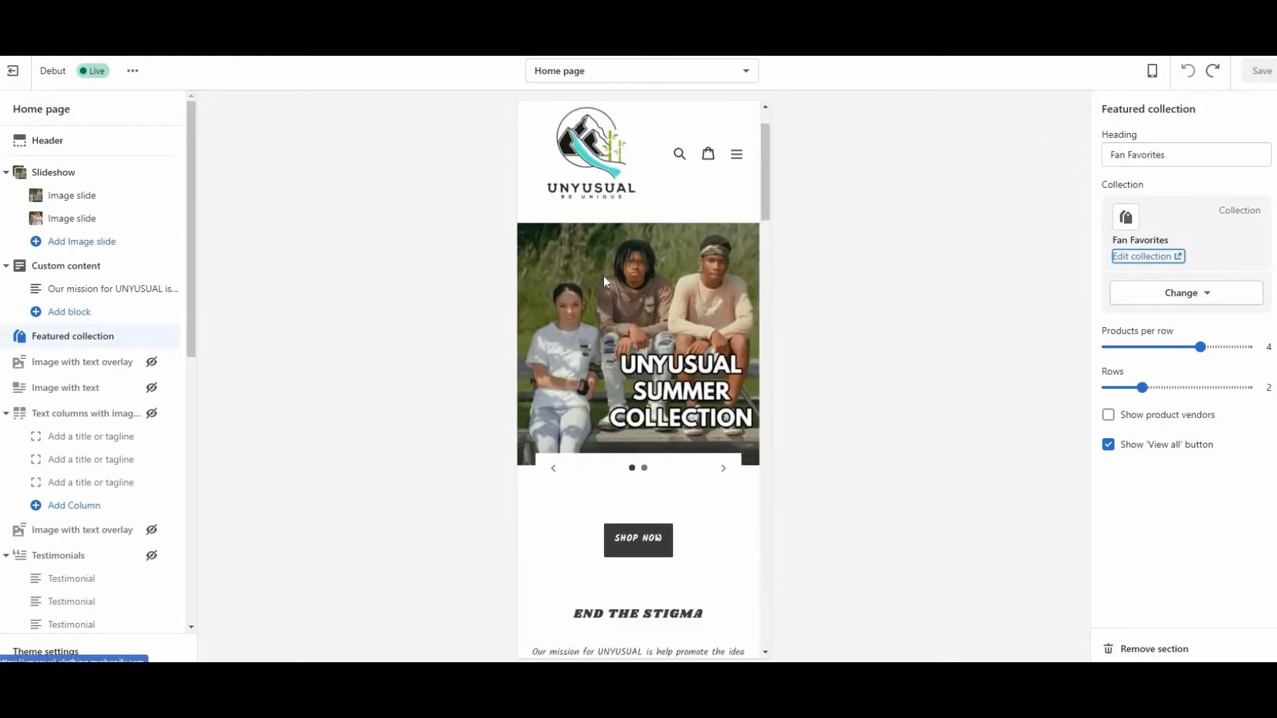
scroll(546, 306, down, 10)
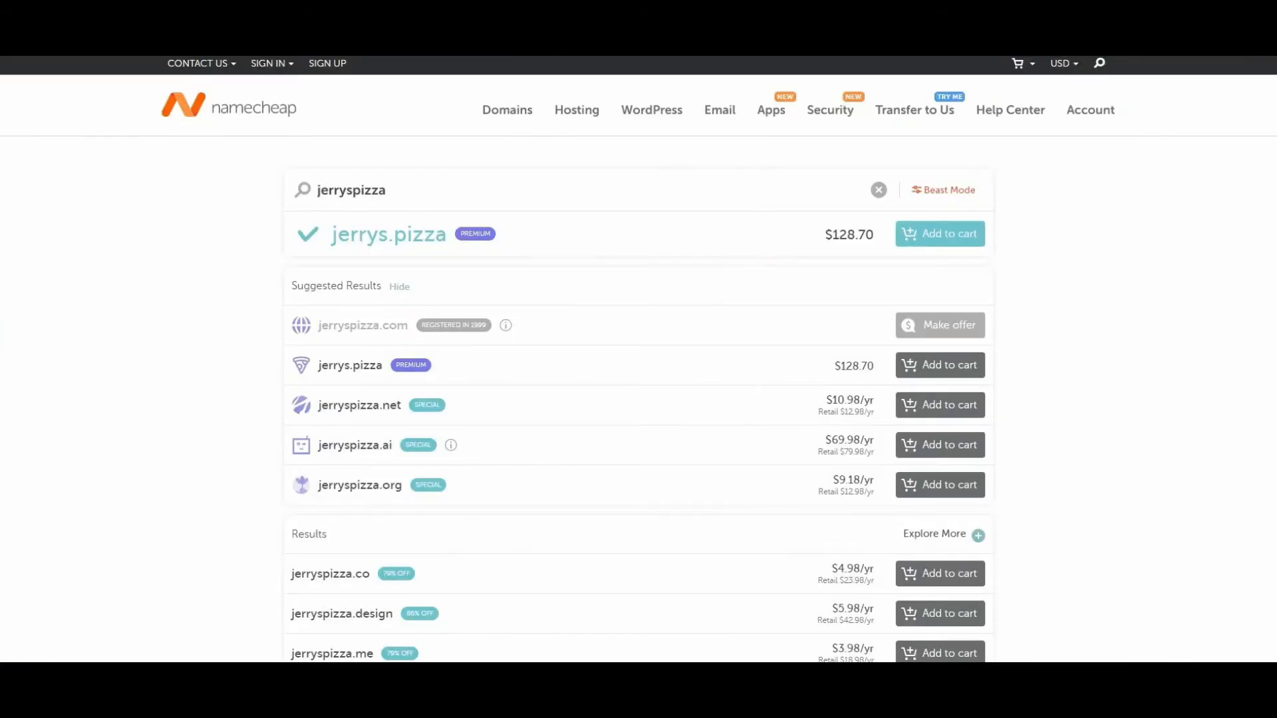
- Switch to the Canva website
text(v)
key(BackSpace)
key(BackSpace)
text(ca)
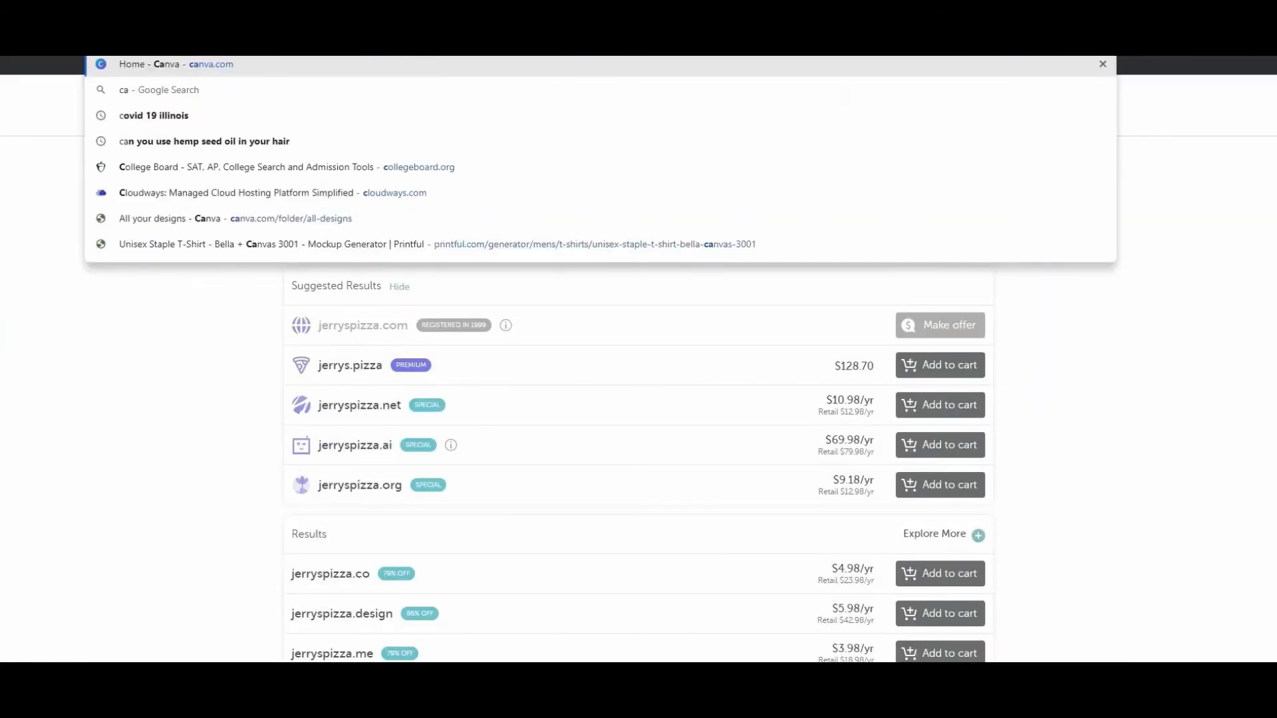
key(Return)
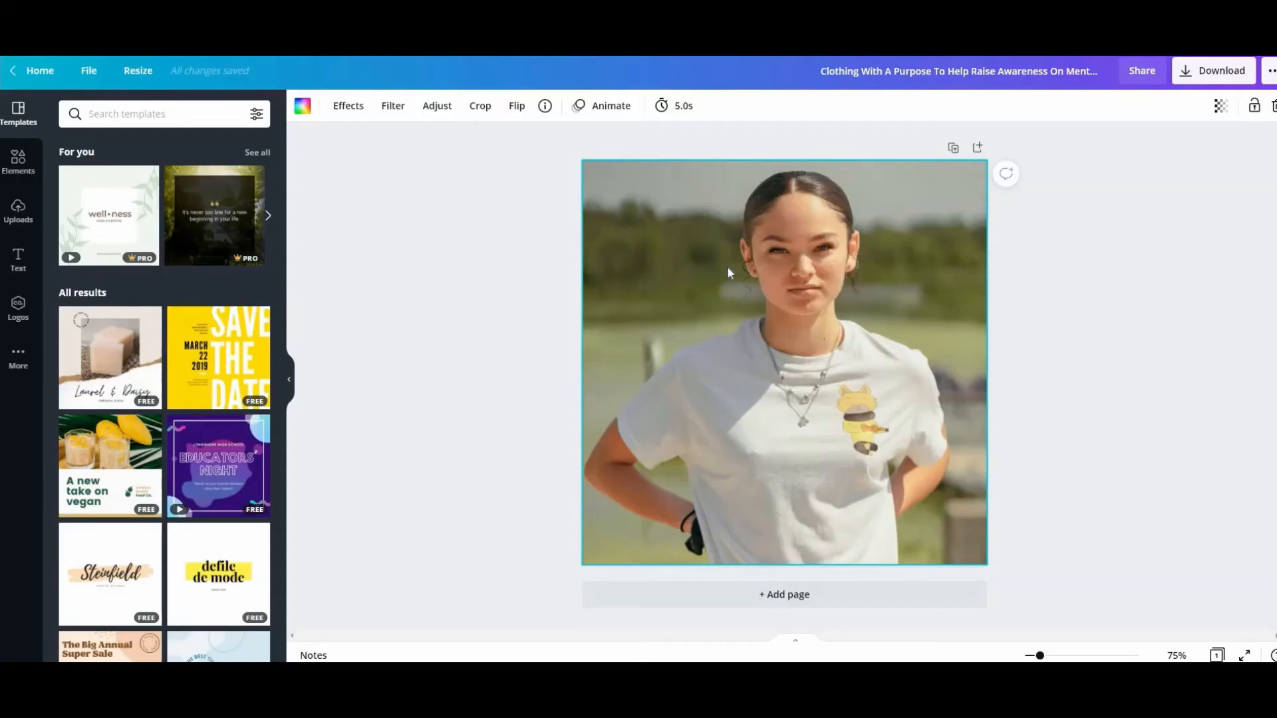
- Replace the square design's photo with the uploaded photo of the brown long-sleeve shirt, enlarged to fill the page
key(Delete)
click(18, 212)
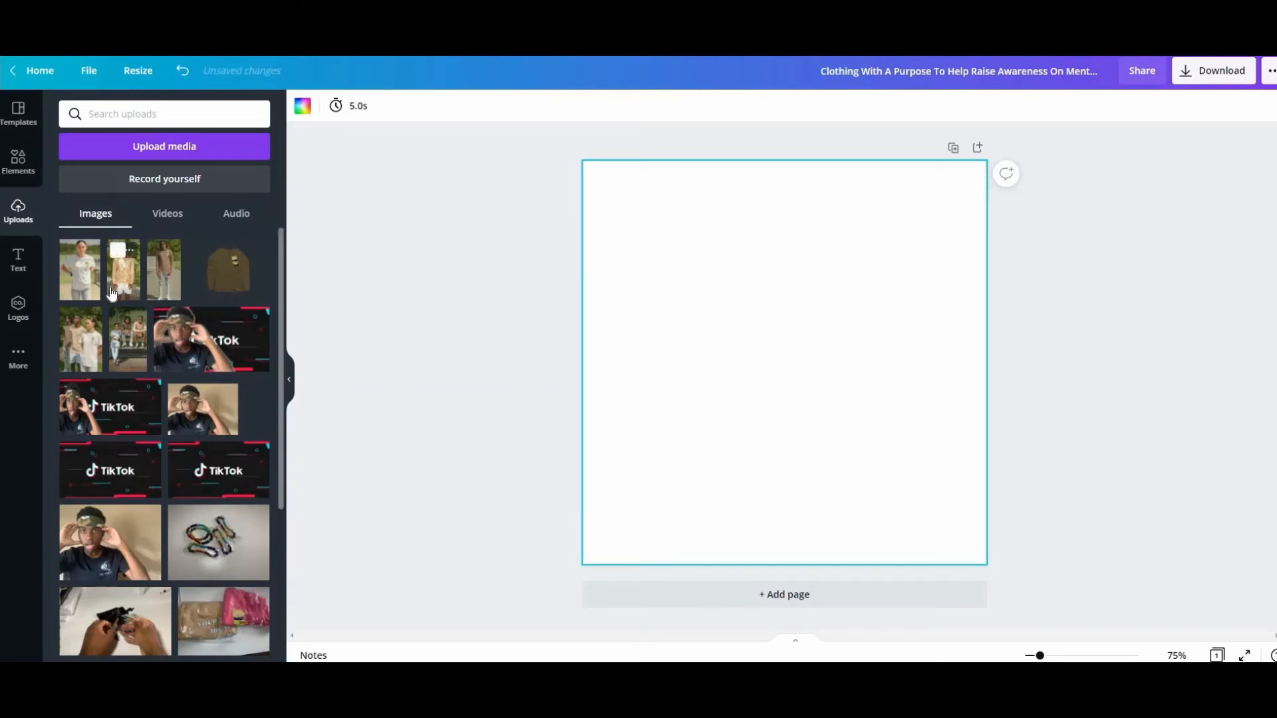
click(152, 277)
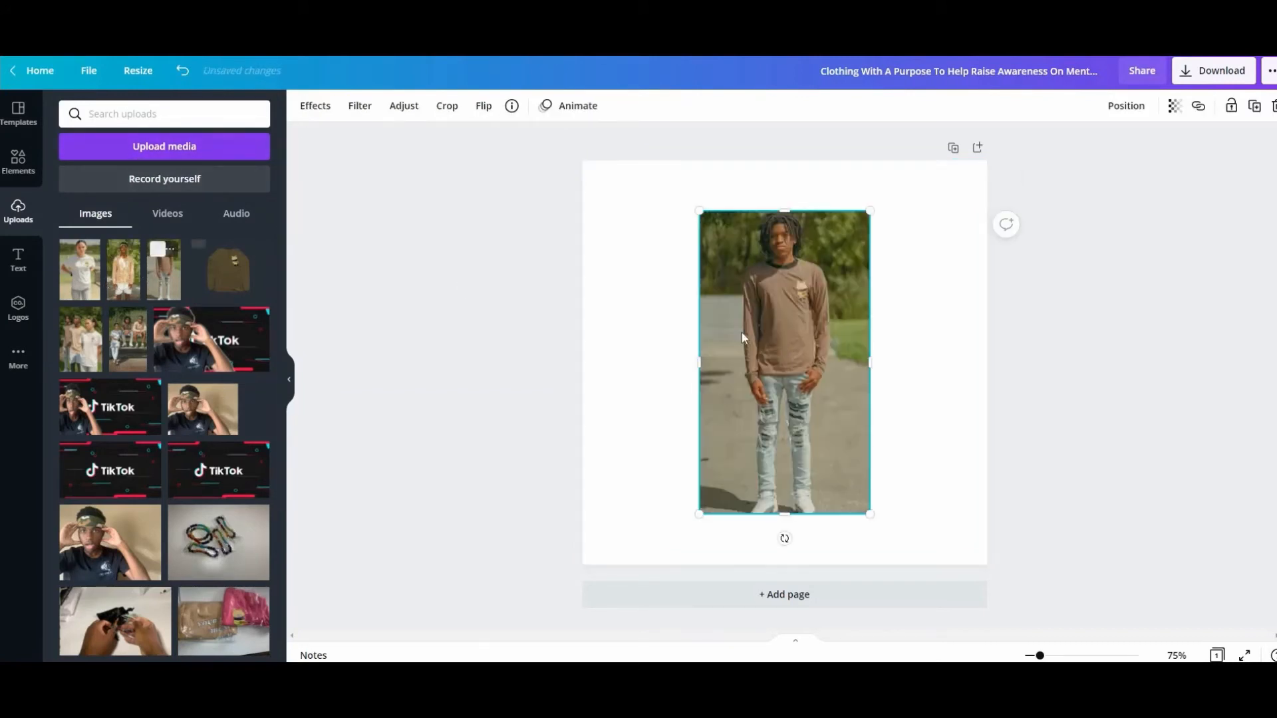
drag(827, 409, 989, 444)
drag(988, 444, 997, 447)
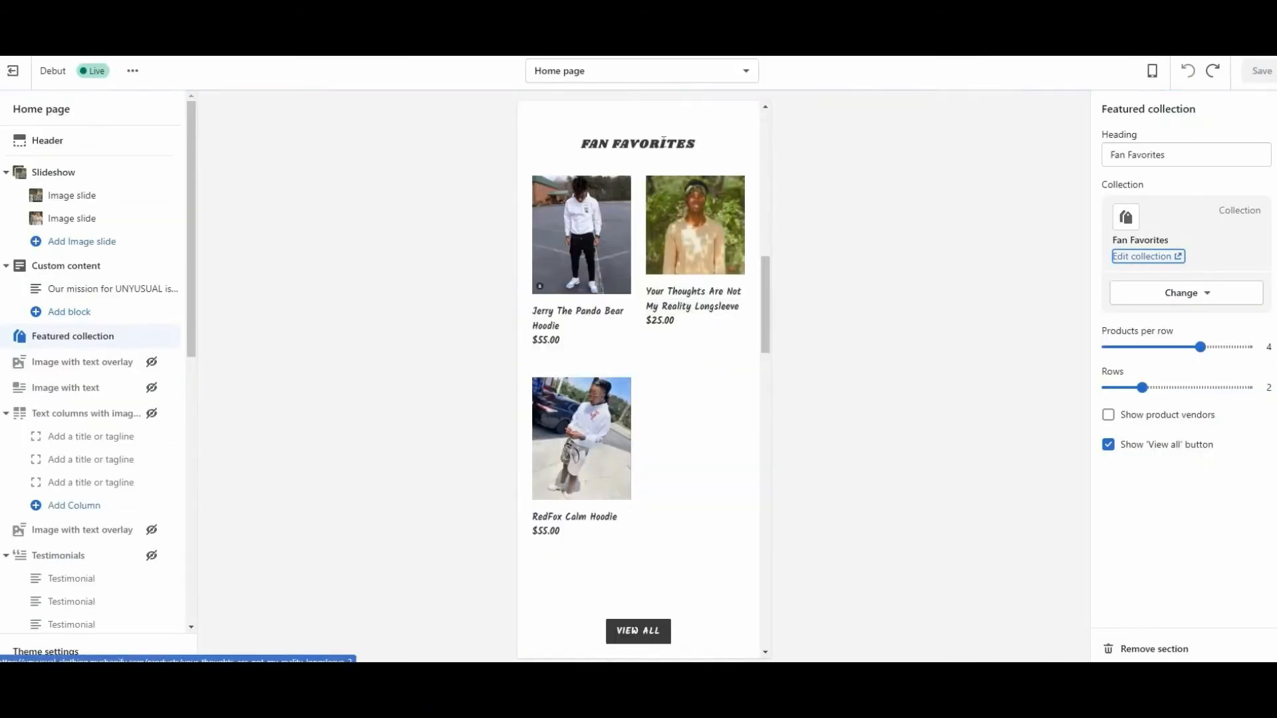
- Remove the photo from the square Canva design and return to the Canva home page
scroll(676, 202, up, 2)
scroll(676, 202, up, 10)
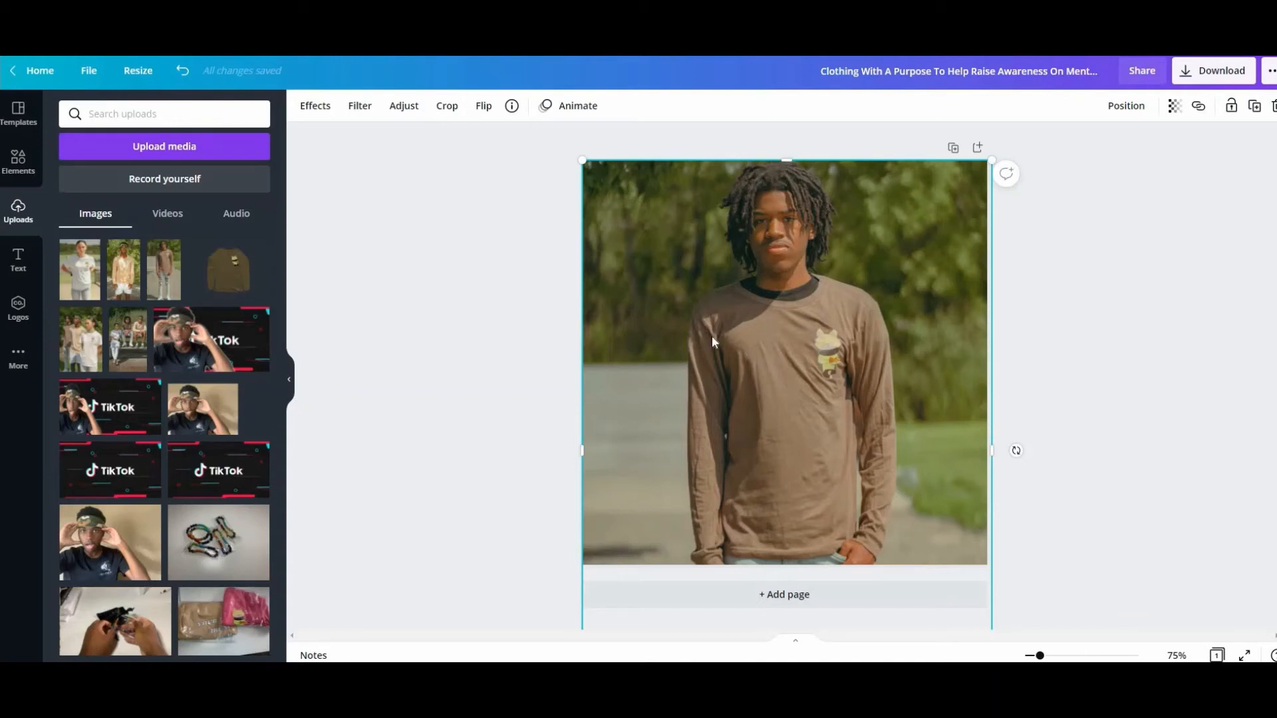
key(Delete)
click(33, 74)
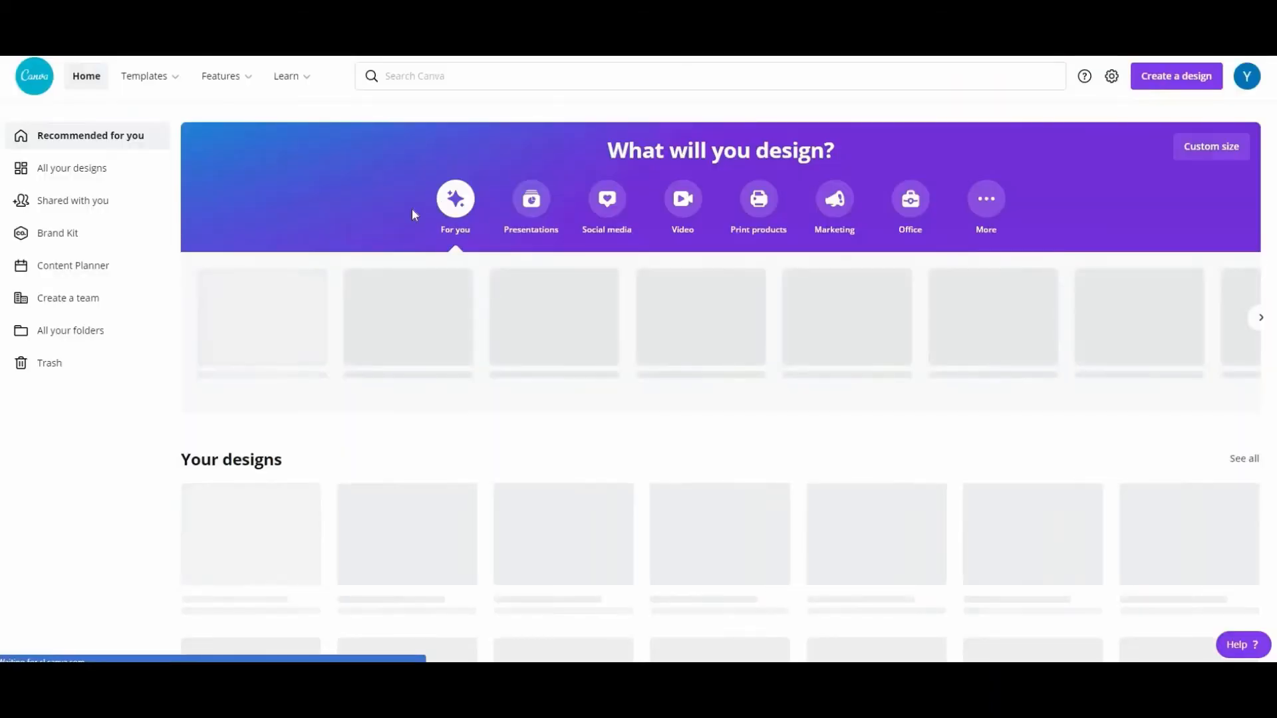
- Find the YouTube Thumbnail format and create a new blank design from it
click(1187, 80)
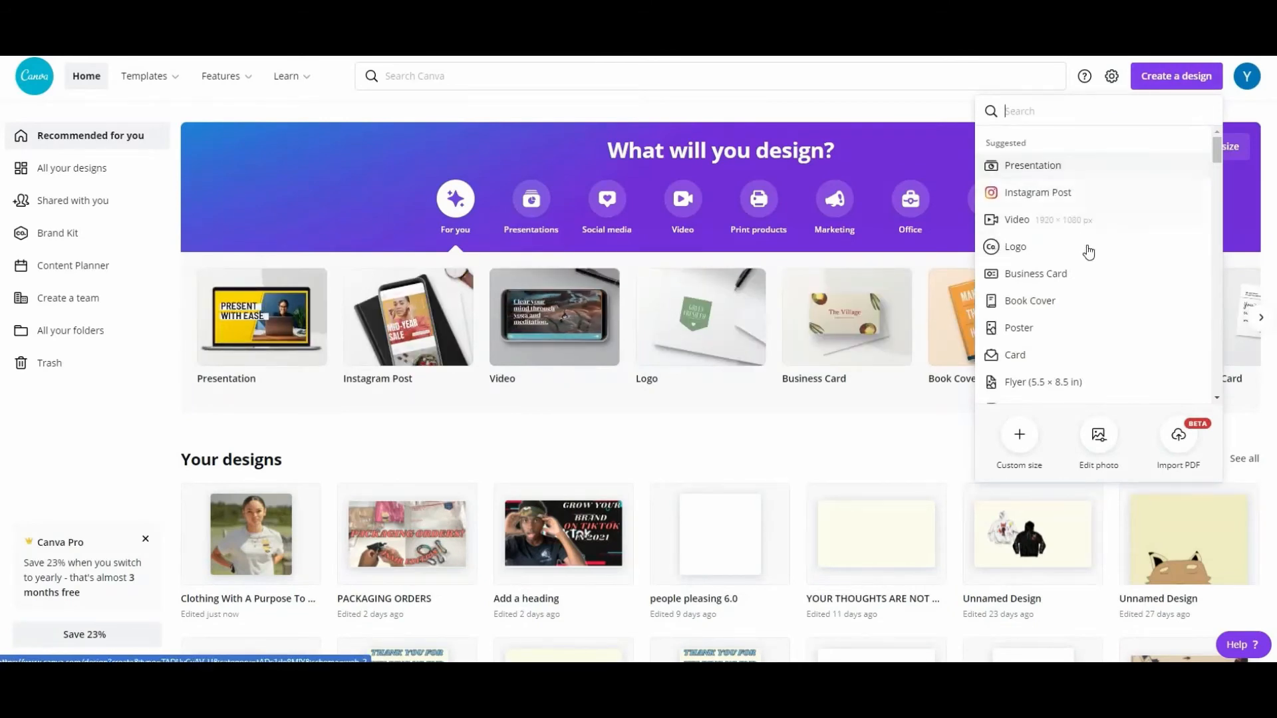
text(youtub)
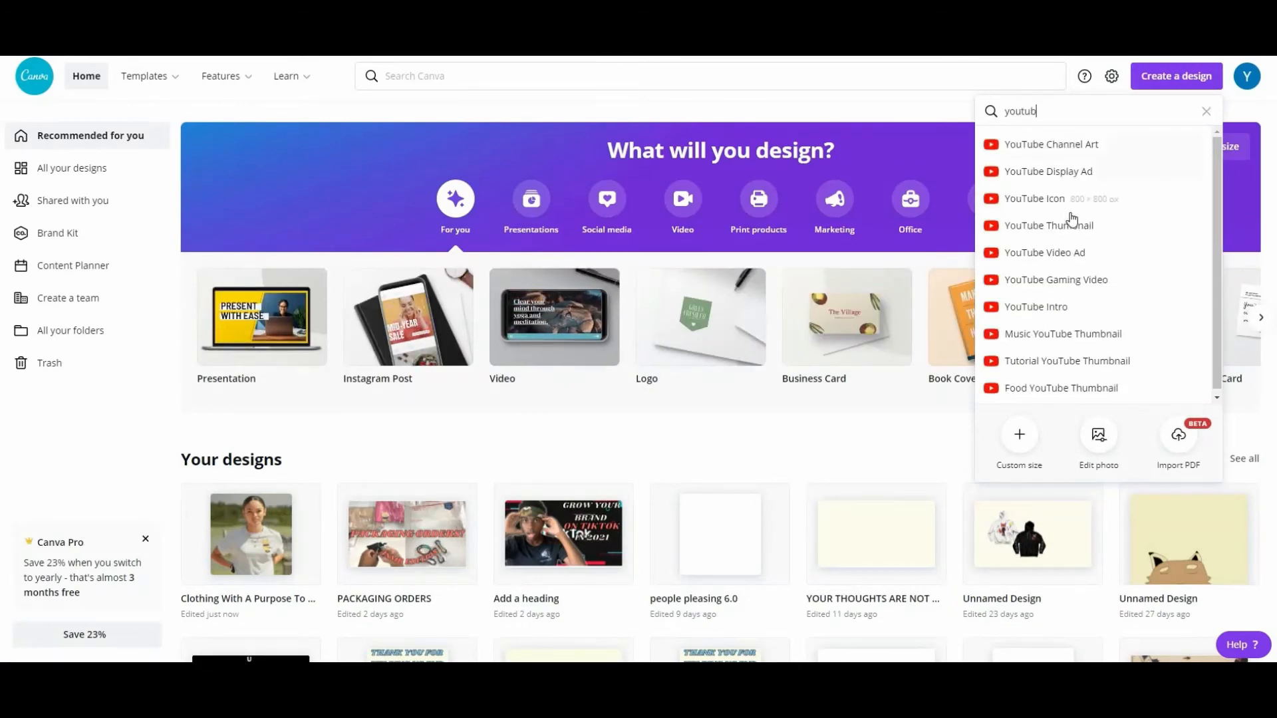
click(1070, 223)
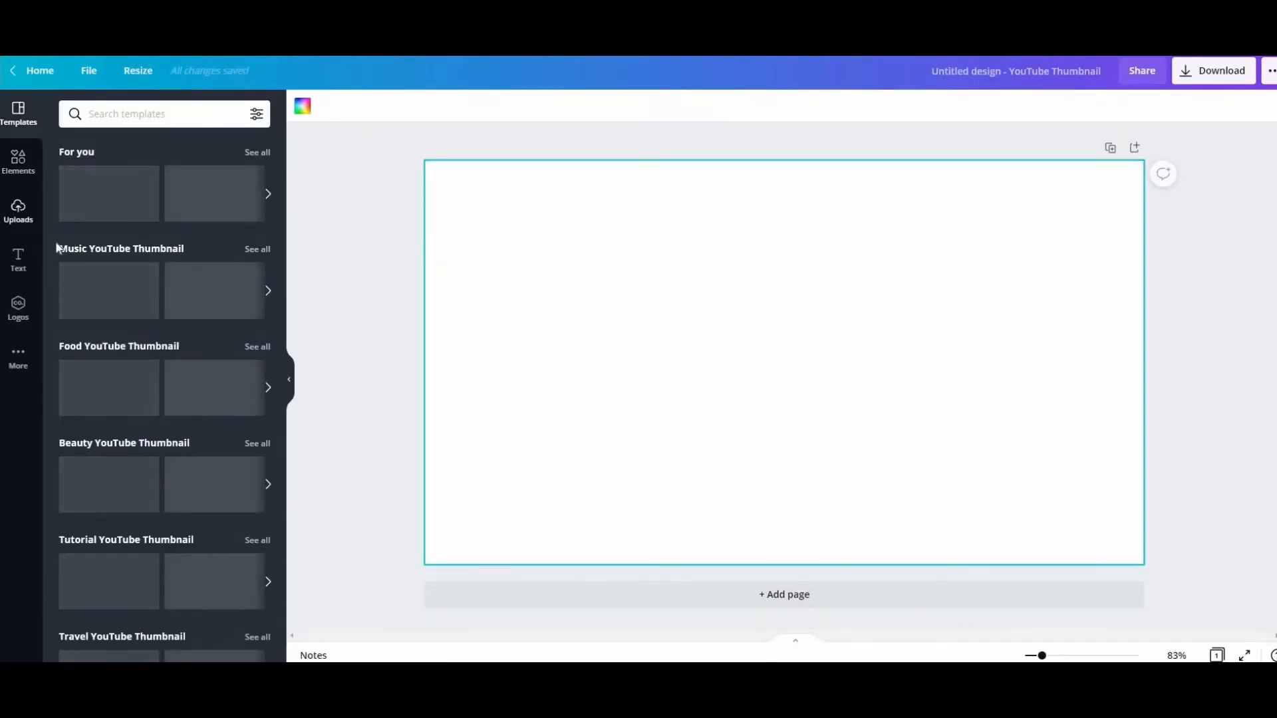
- Add a heading near the page's upper edge, enlarge it to about size 54.6, and set its font to League Spartan
click(19, 259)
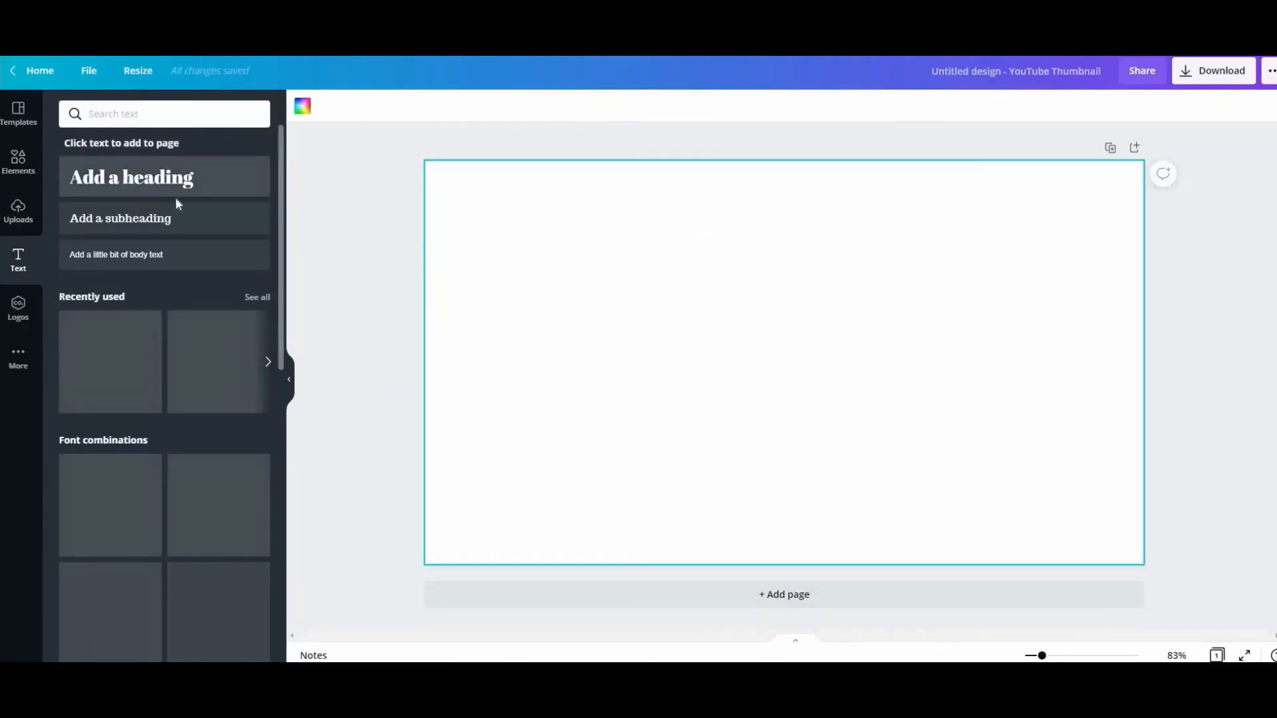
click(175, 193)
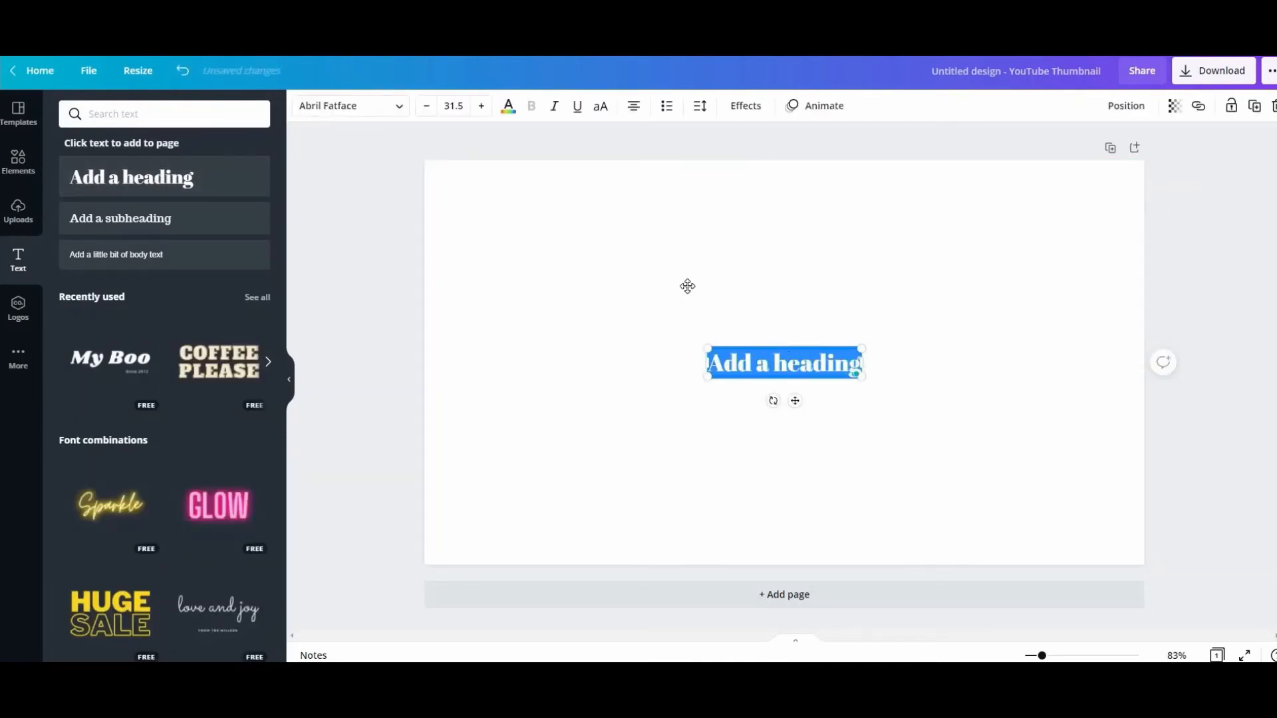
click(365, 109)
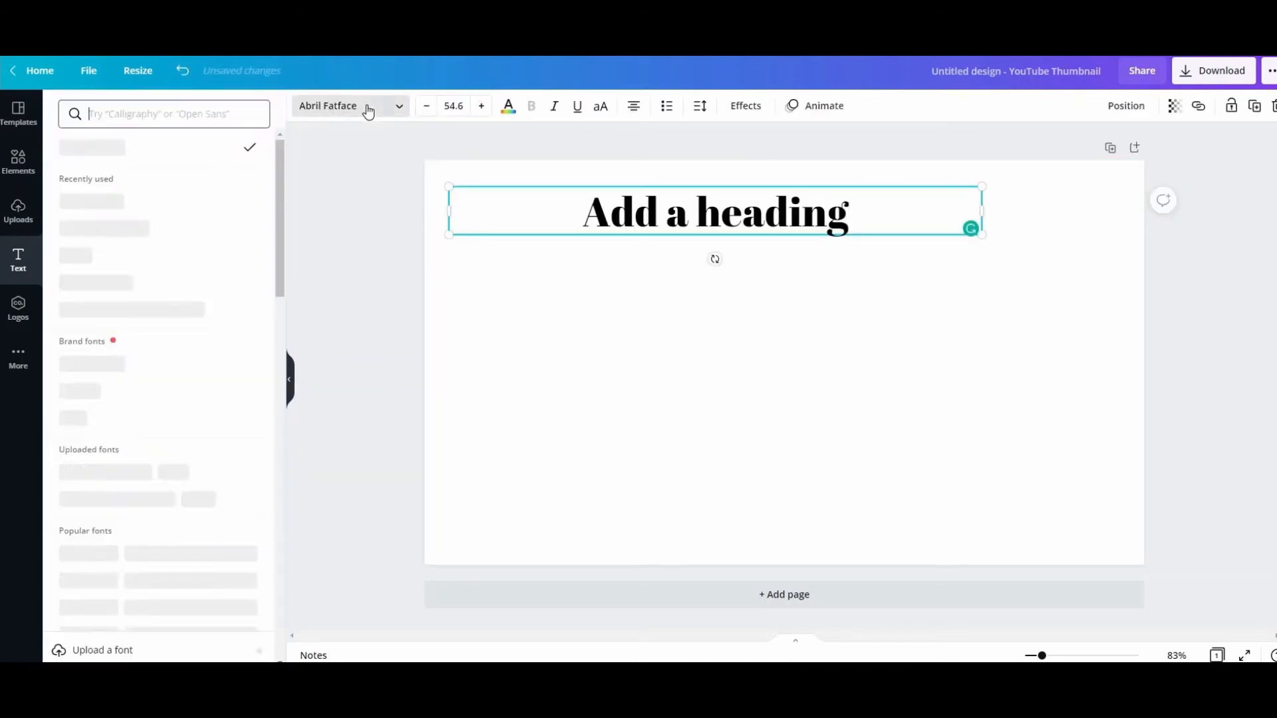
click(181, 231)
- Replace the heading's text with "Our Products" and enlarge it to about size 81.9
key(BackSpace)
key(BackSpace)
key(BackSpace)
key(BackSpace)
key(BackSpace)
key(BackSpace)
key(BackSpace)
key(BackSpace)
key(BackSpace)
key(BackSpace)
key(BackSpace)
key(BackSpace)
key(BackSpace)
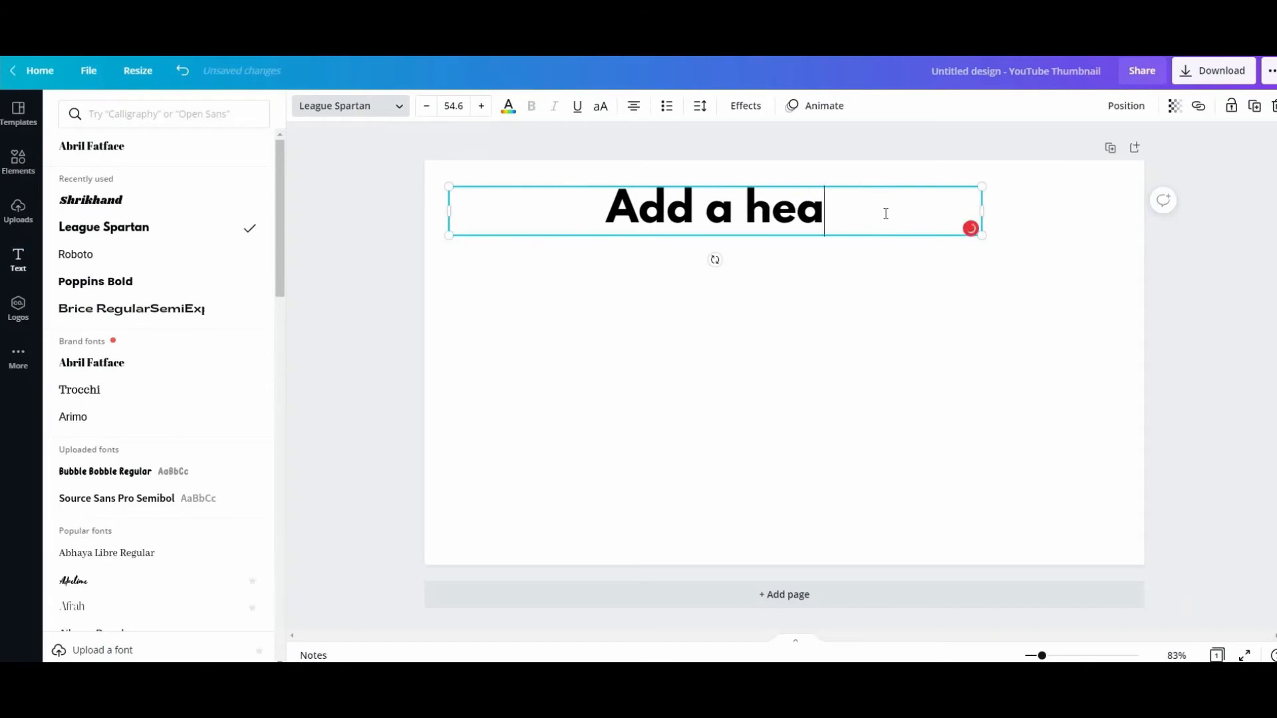
text(Our Produc)
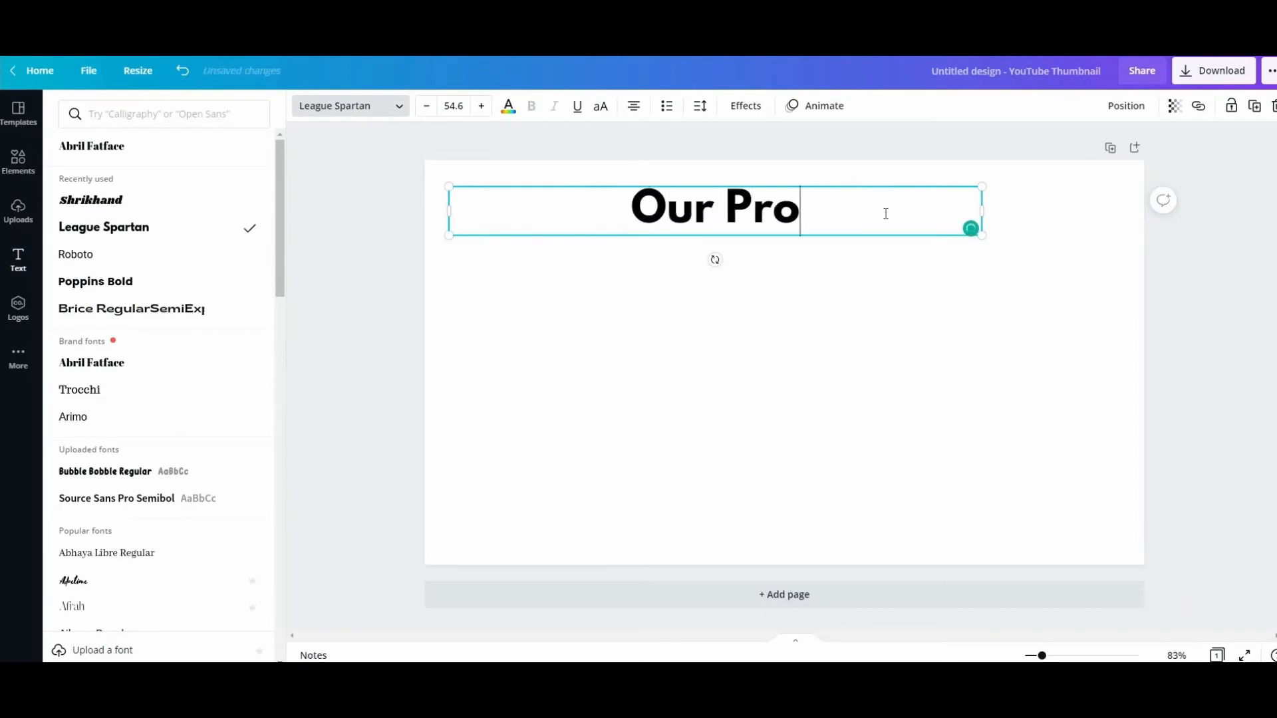
text(ts)
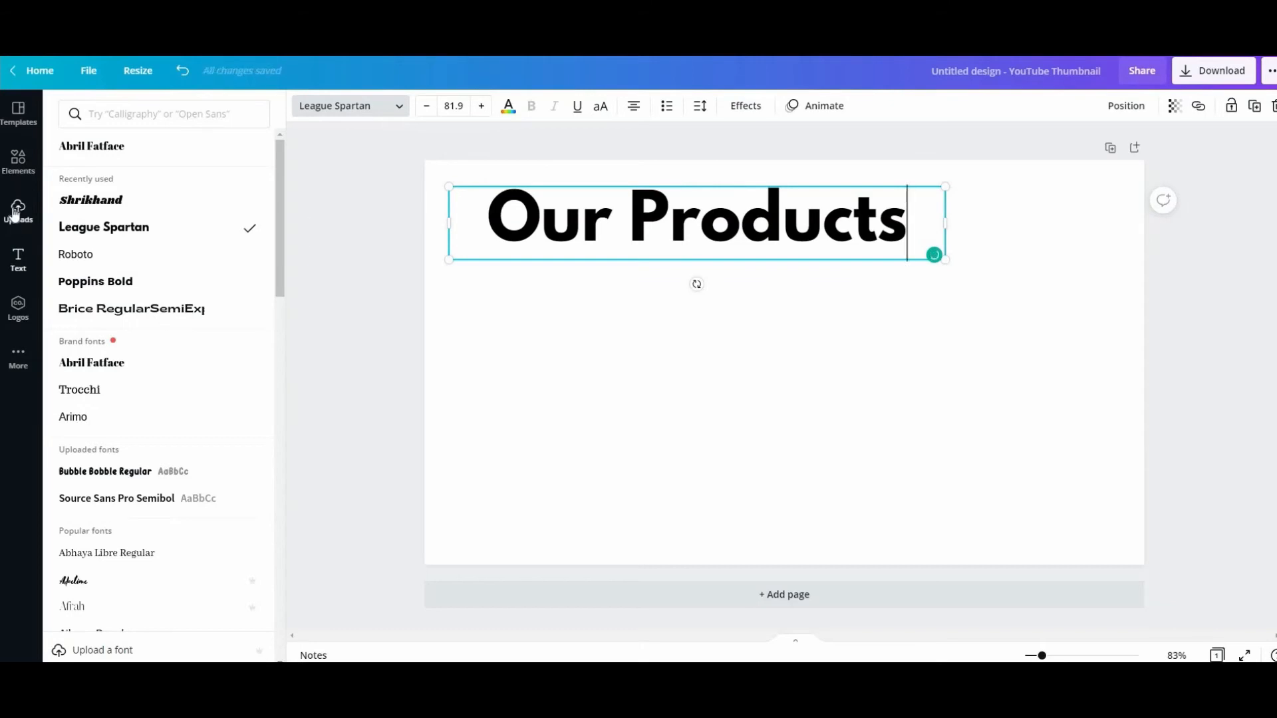
- Add the uploaded pink hoodie and black long-sleeve shirt below the heading, and change the heading to "Summer Collection" on one line
click(18, 209)
scroll(208, 385, down, 10)
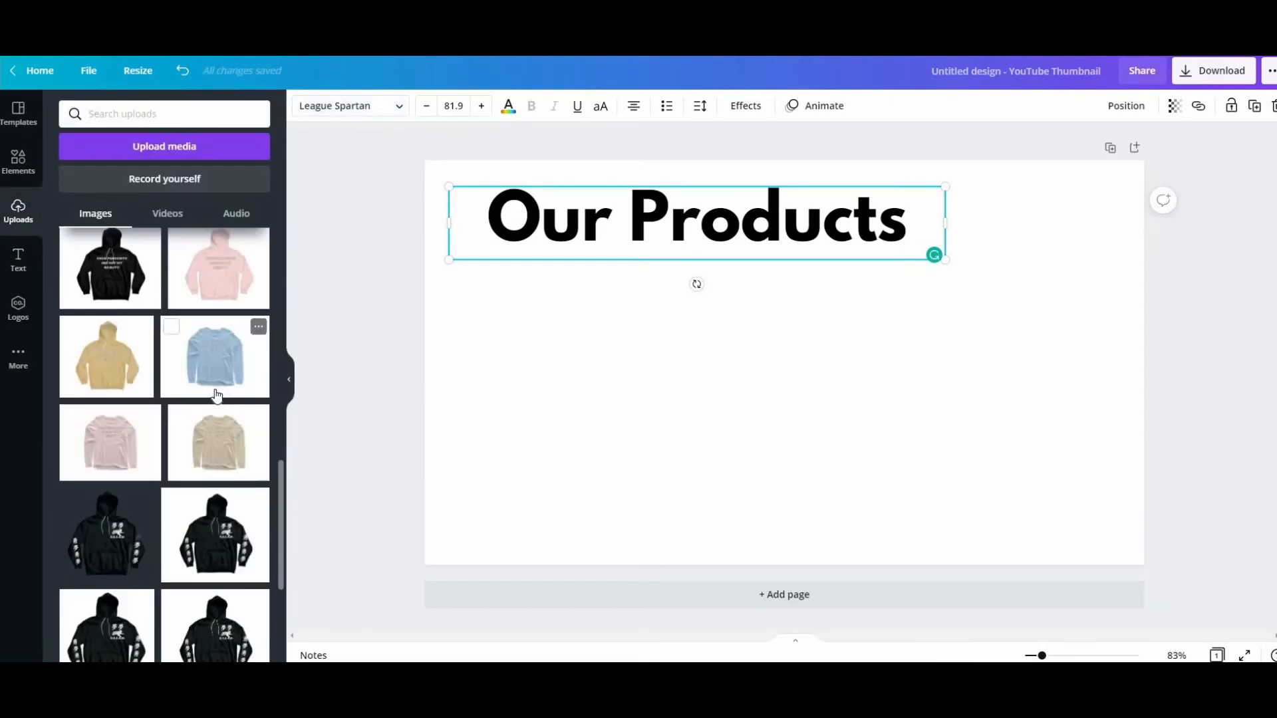
scroll(216, 395, up, 4)
click(114, 346)
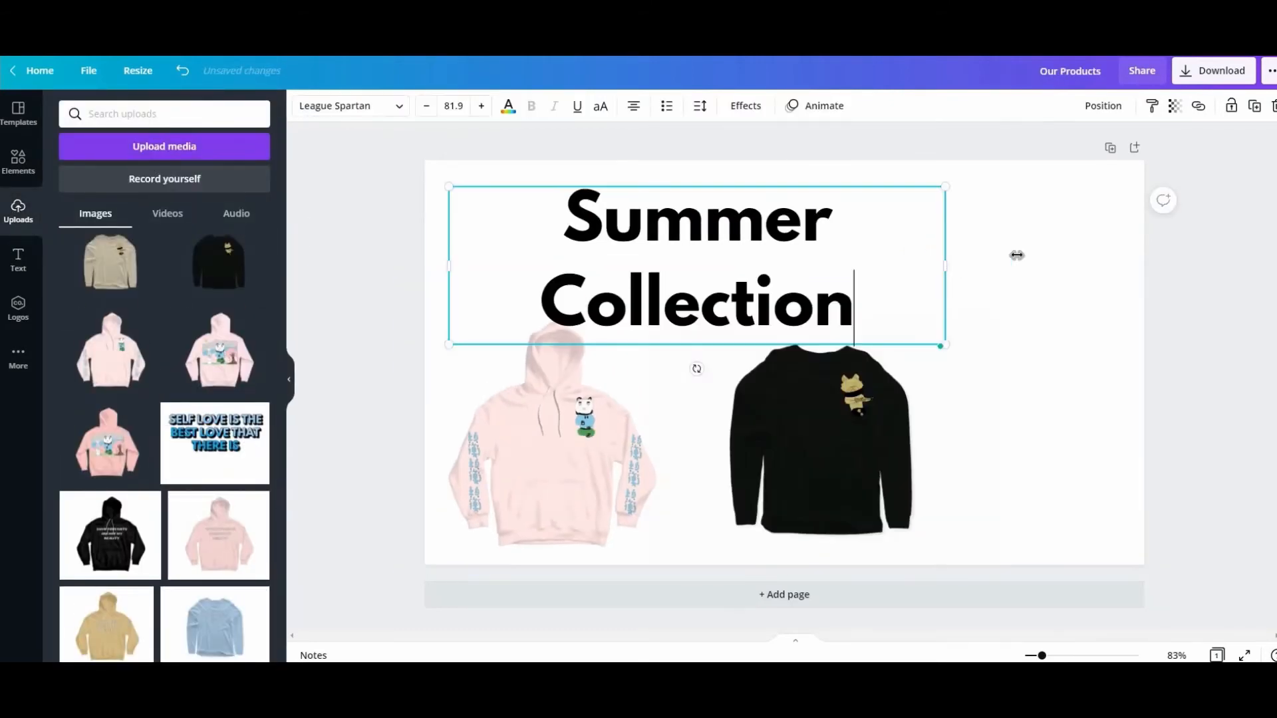
drag(1016, 255, 1083, 211)
- Add the uploaded beige long-sleeve shirt beside the black one, and shift the black shirt to space the three garments in a row
click(131, 271)
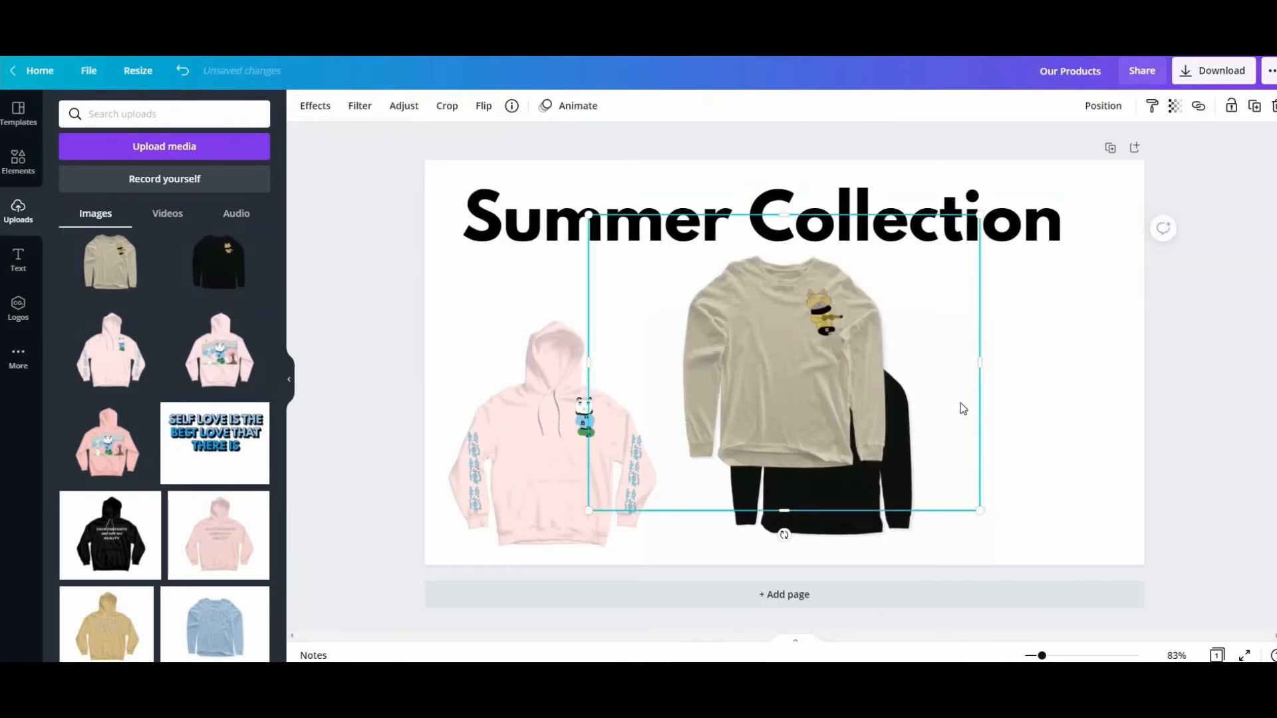
drag(960, 408, 1208, 497)
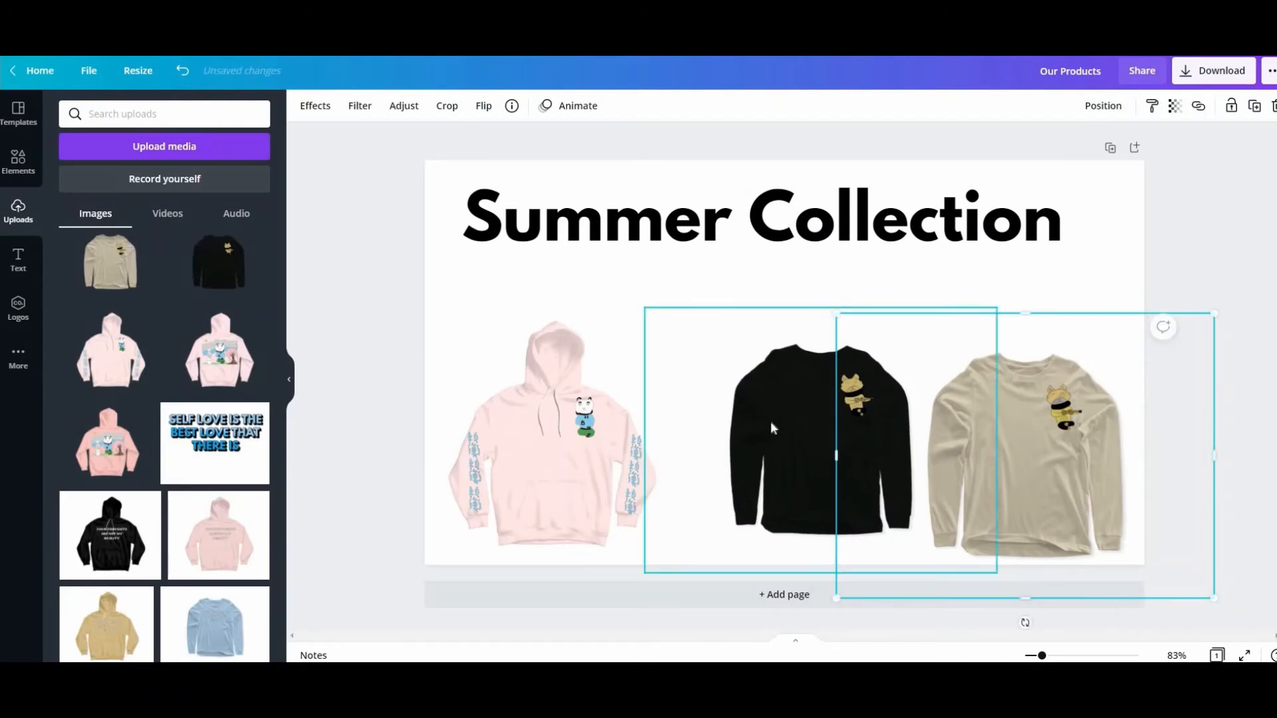
drag(815, 415, 779, 416)
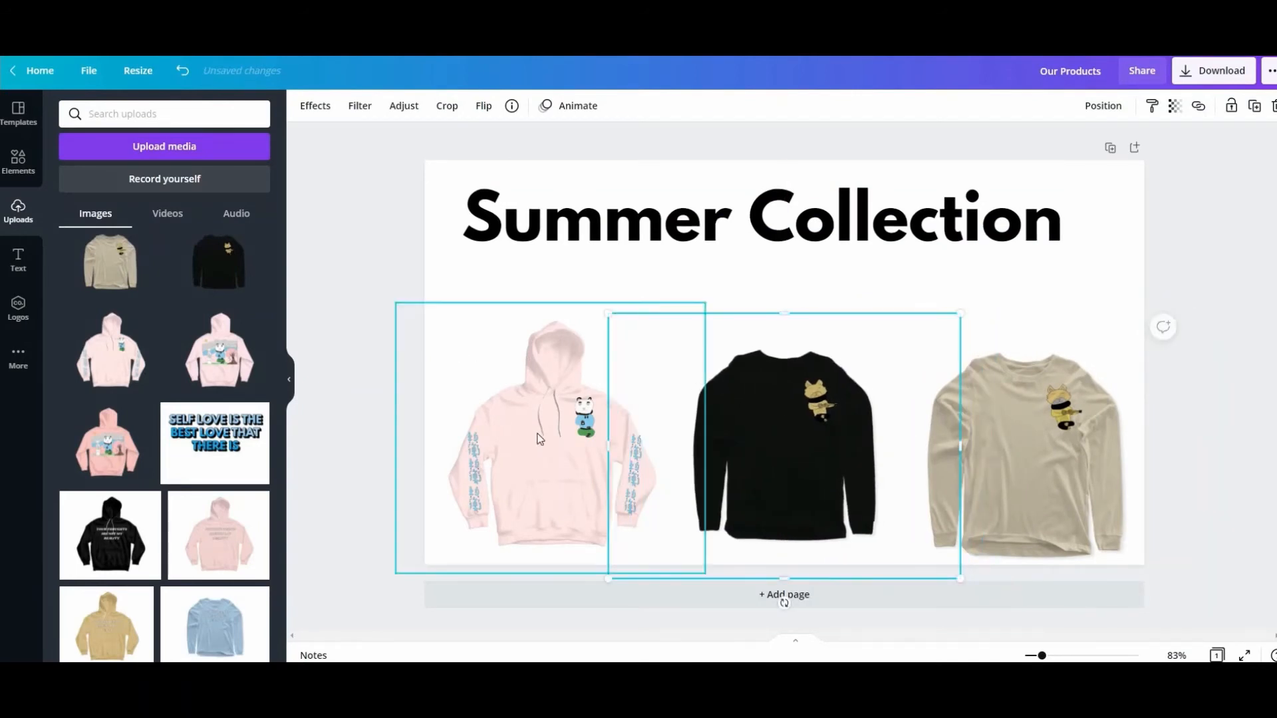
click(545, 413)
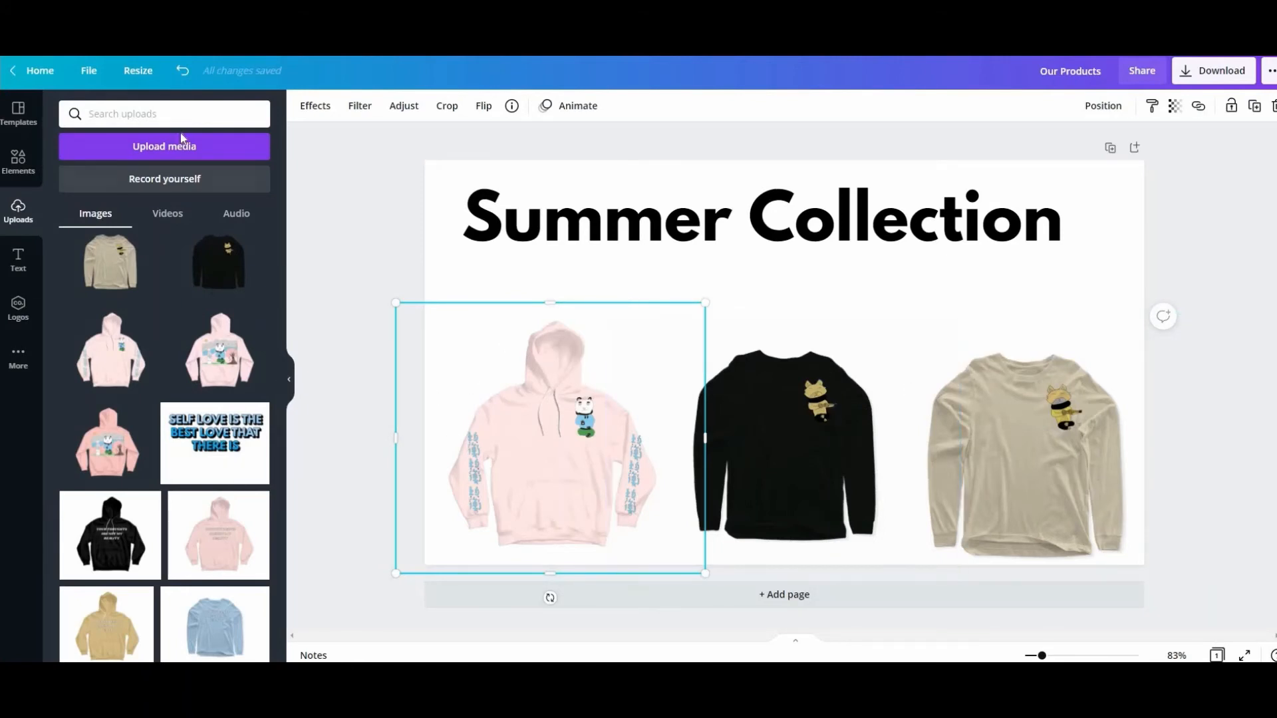
- Look through the uploaded images and the fonts available for the Summer Collection heading
scroll(213, 311, up, 10)
key(Tab)
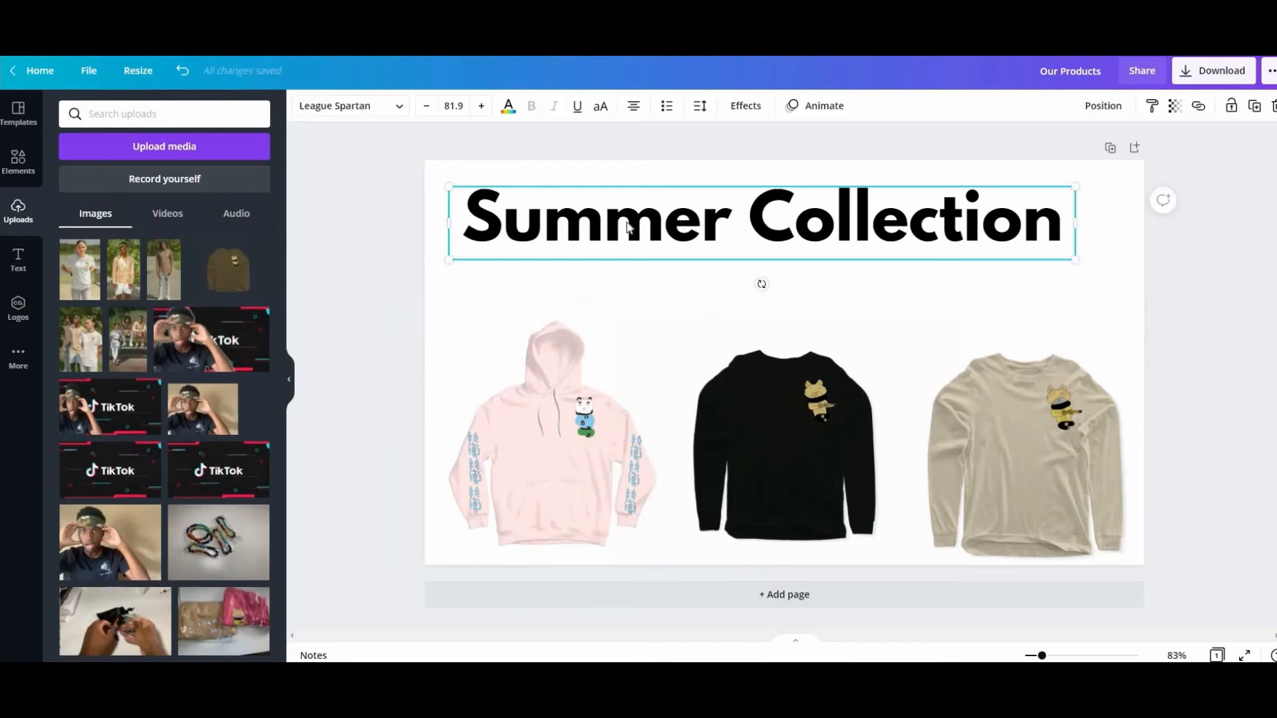
click(361, 115)
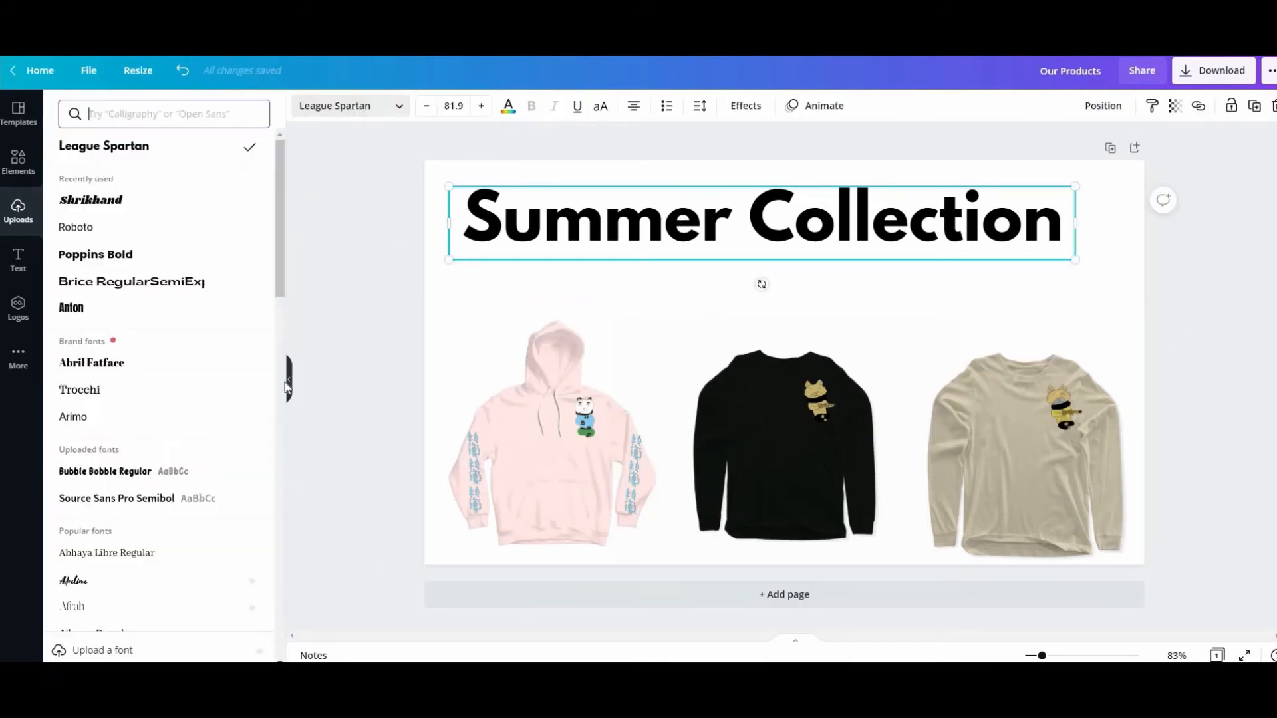
scroll(88, 363, down, 1)
scroll(89, 362, up, 1)
click(316, 311)
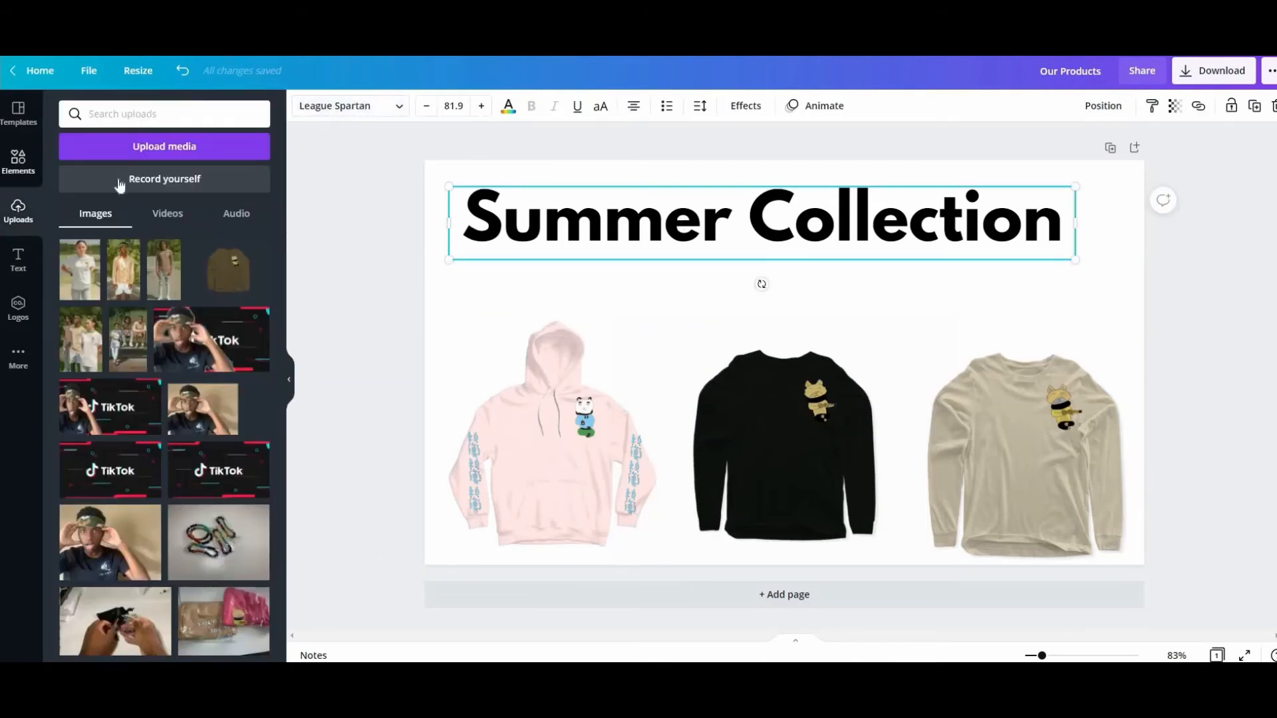
scroll(252, 369, down, 10)
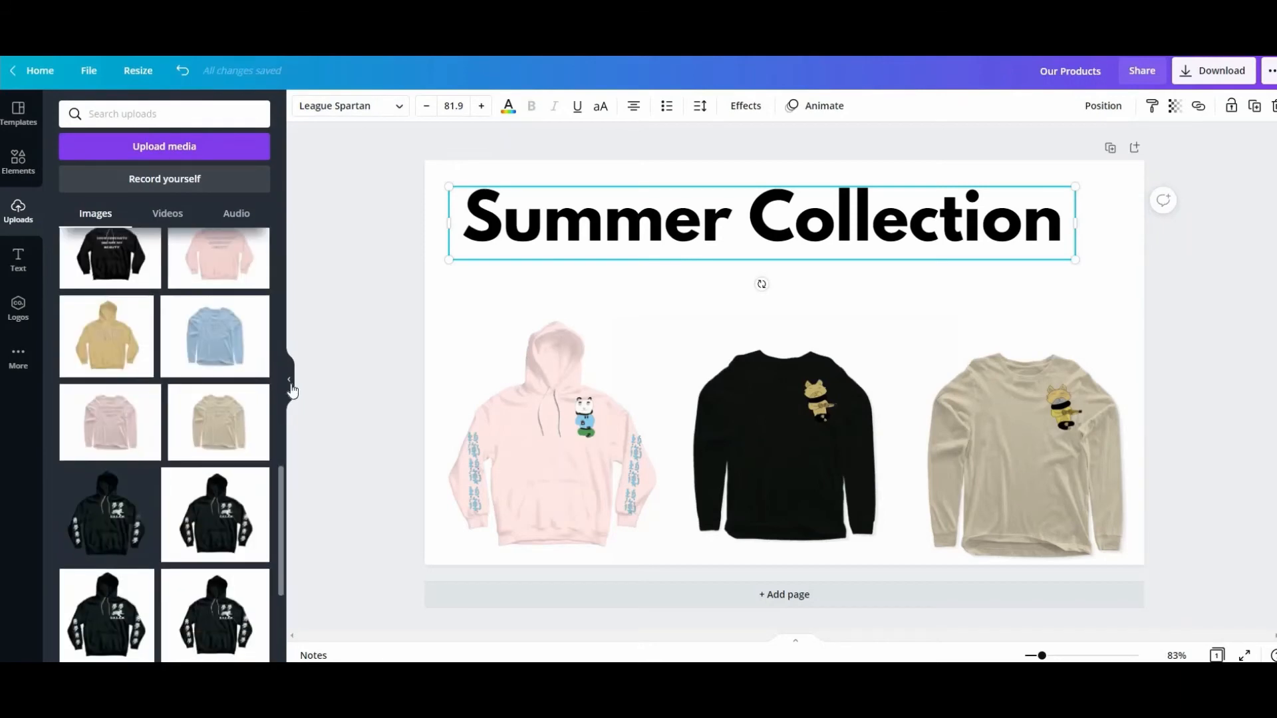
- Search the design templates for "online store"
click(25, 121)
click(129, 114)
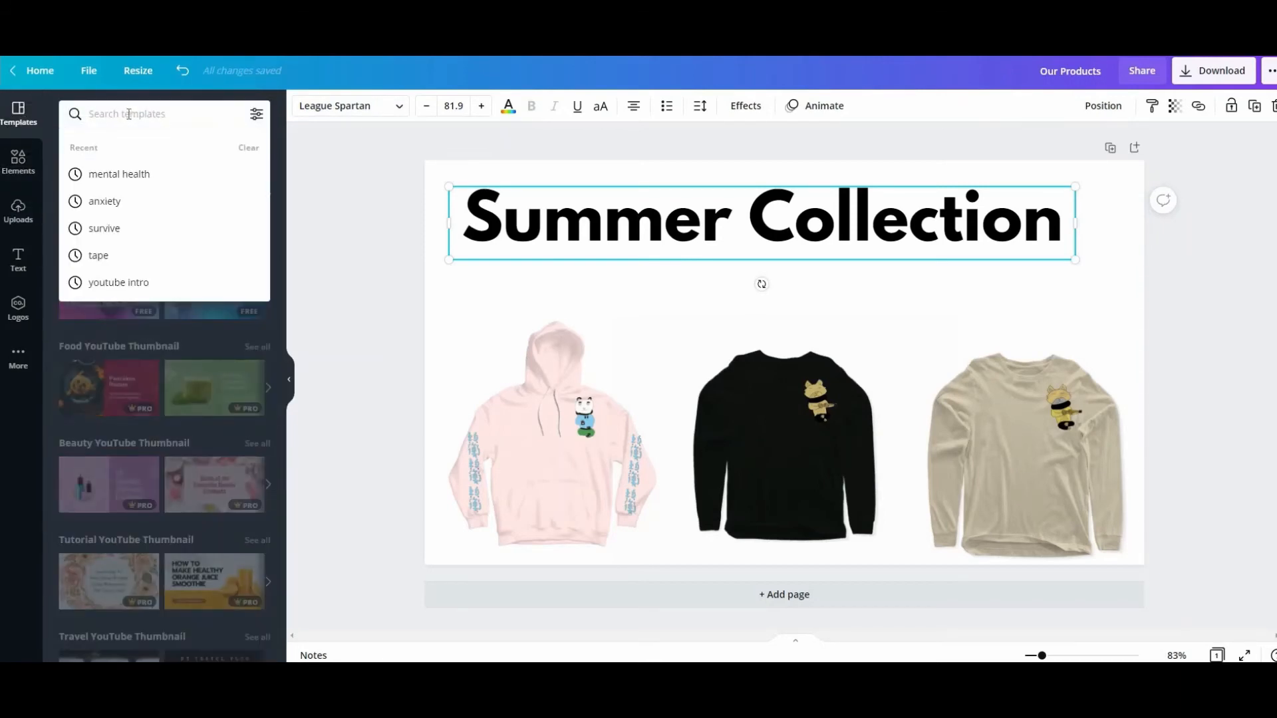
text(online store)
key(Return)
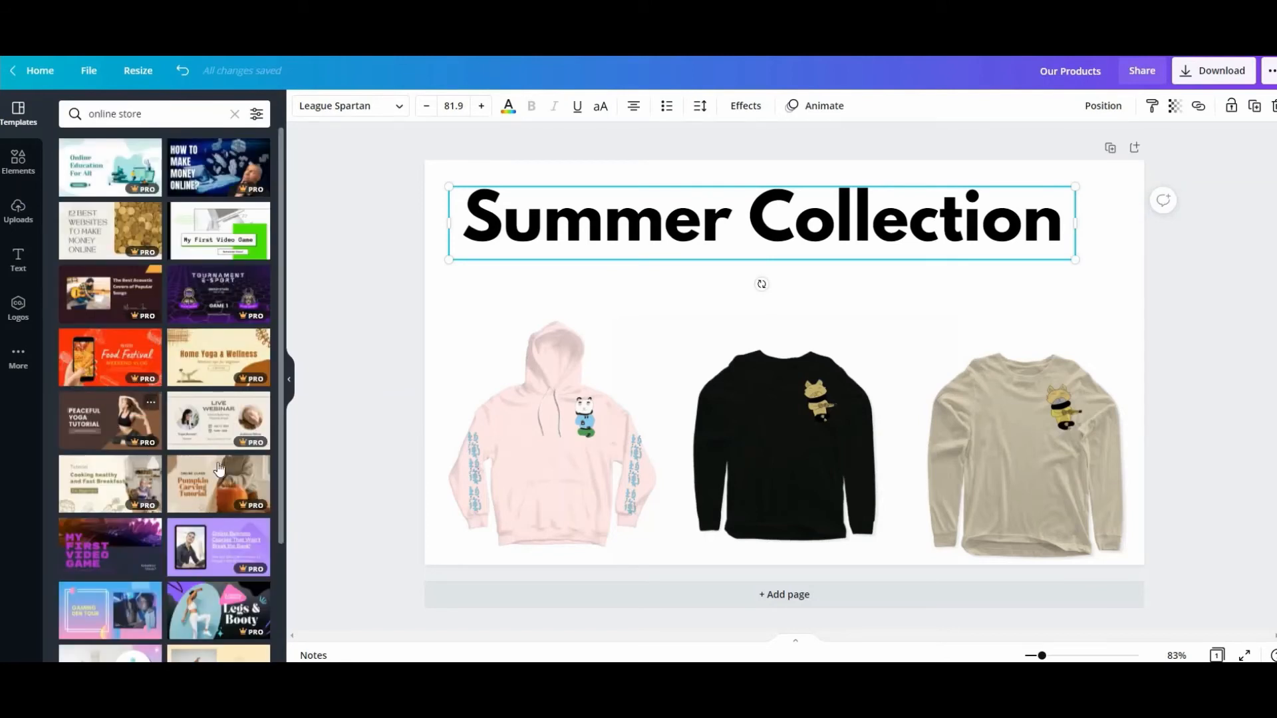
- Look through the template results for "online store"
scroll(203, 440, down, 3)
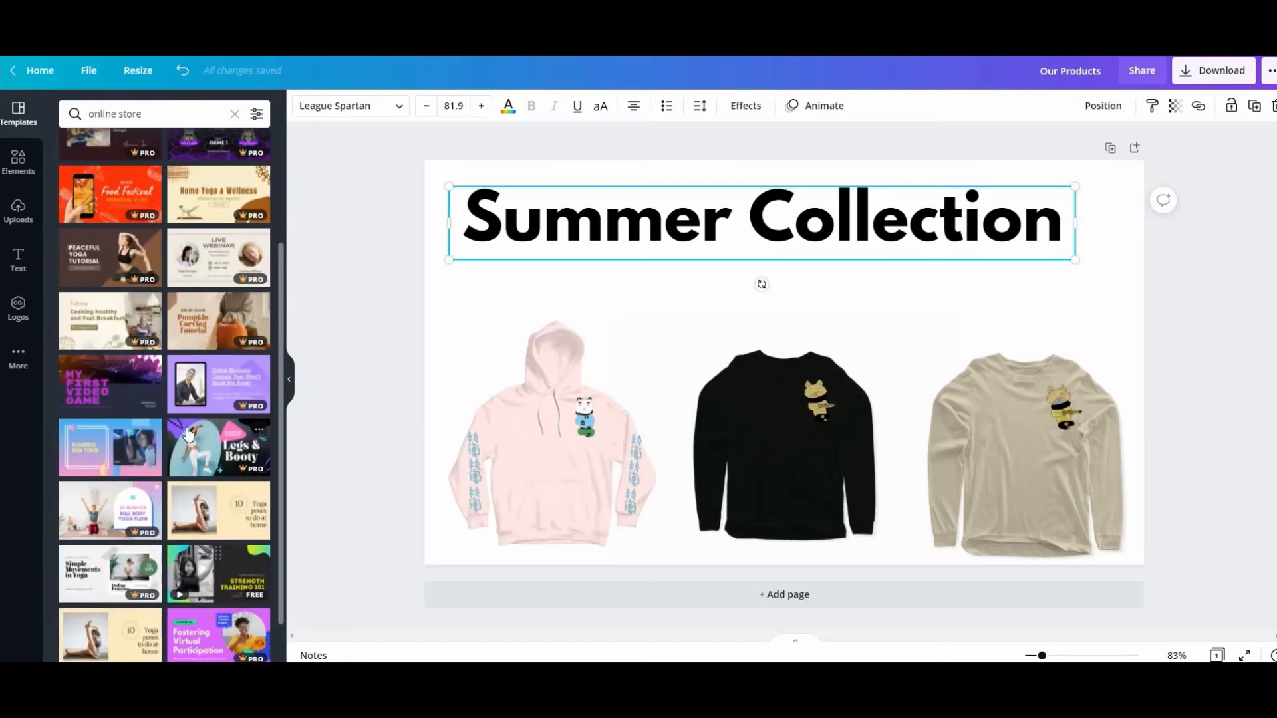
scroll(188, 433, down, 2)
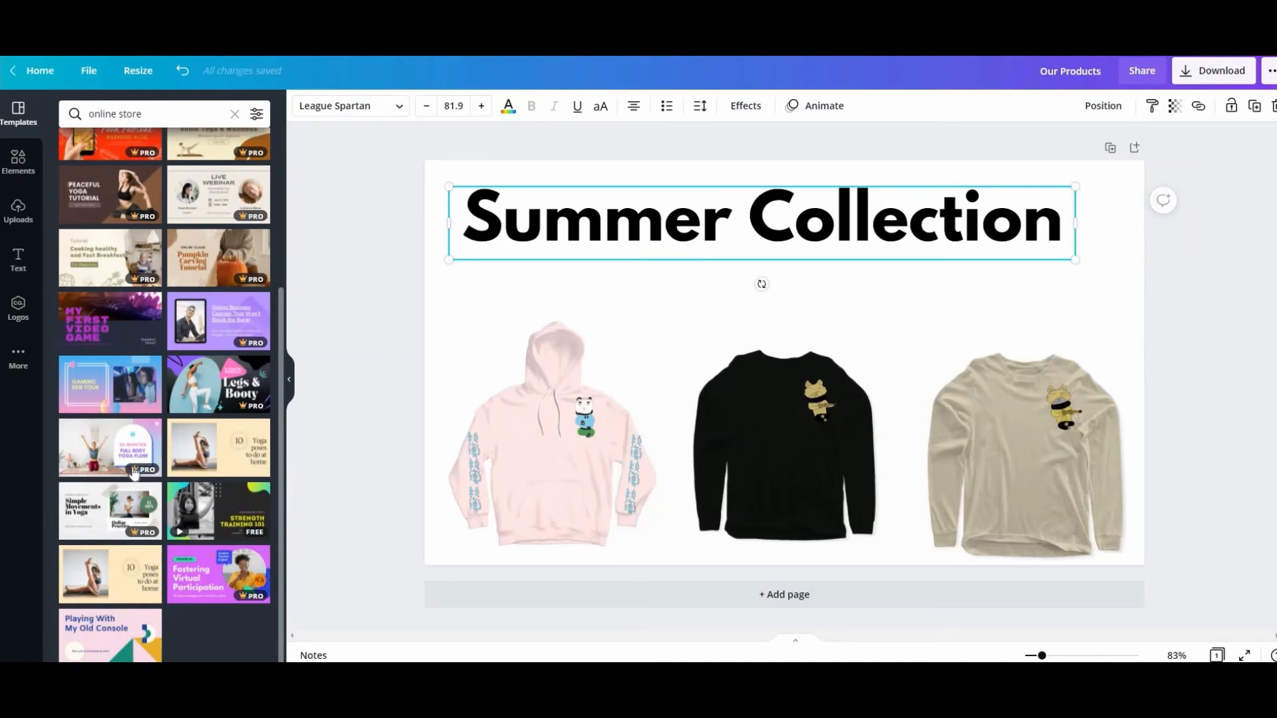
scroll(166, 439, up, 4)
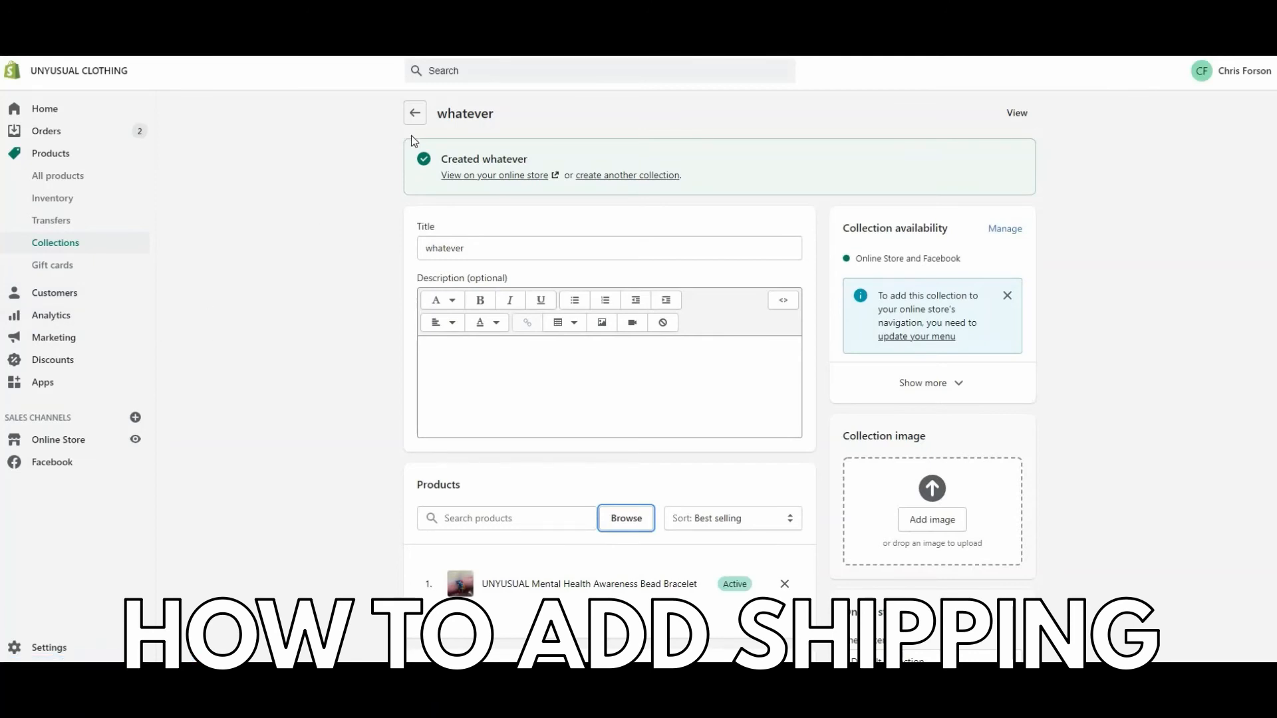
- Leave the "whatever" collection, and add the Your Thoughts Are Not My Reality Longsleeve in Sand, size S, to the storefront cart
click(415, 113)
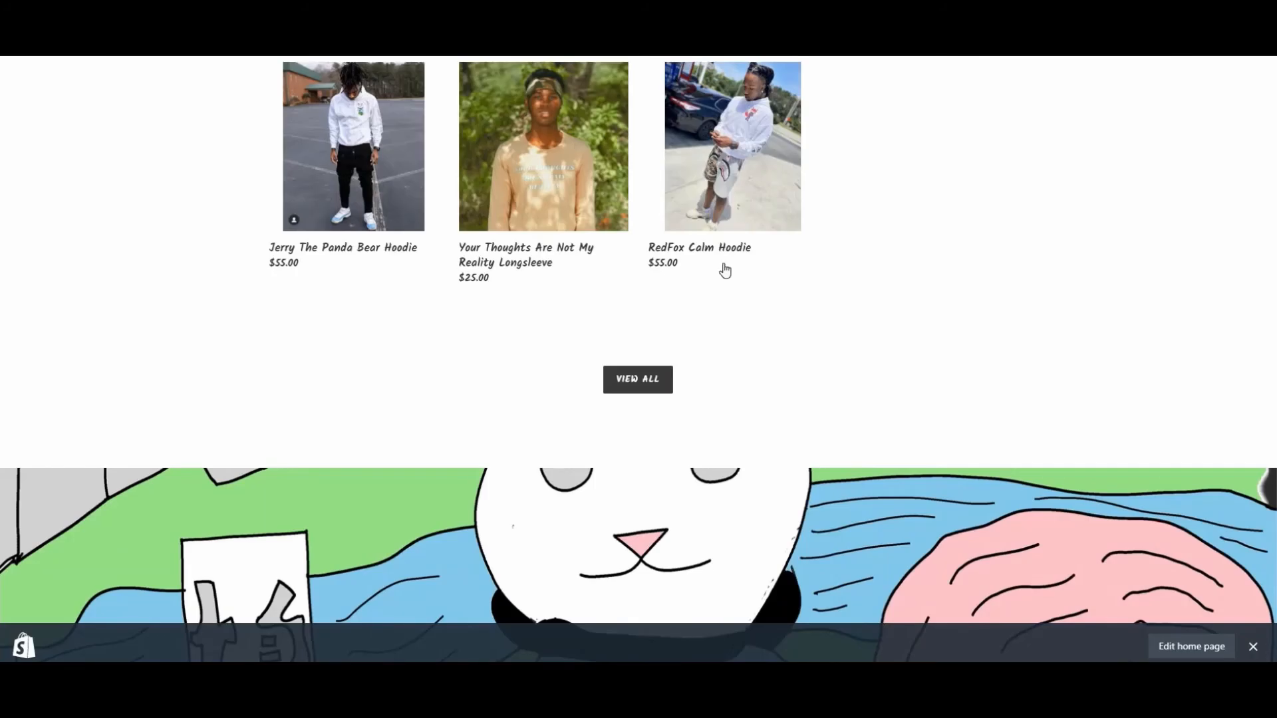
click(543, 146)
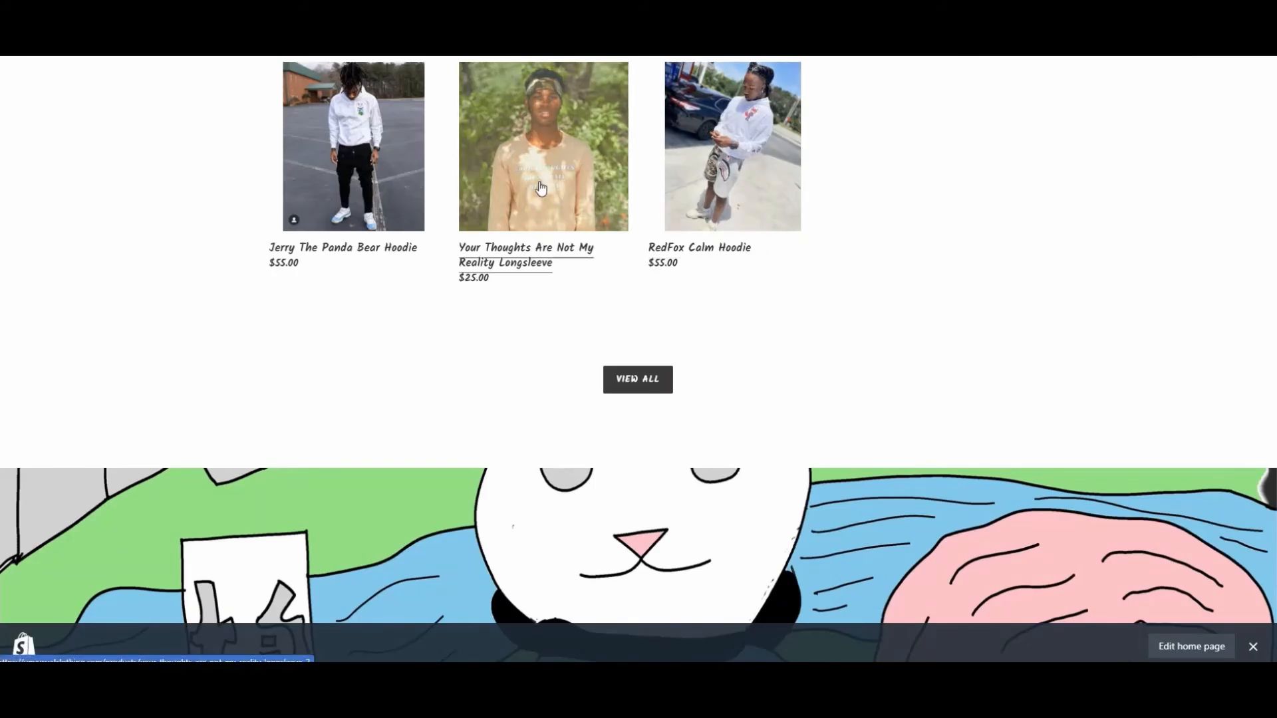
scroll(731, 300, down, 3)
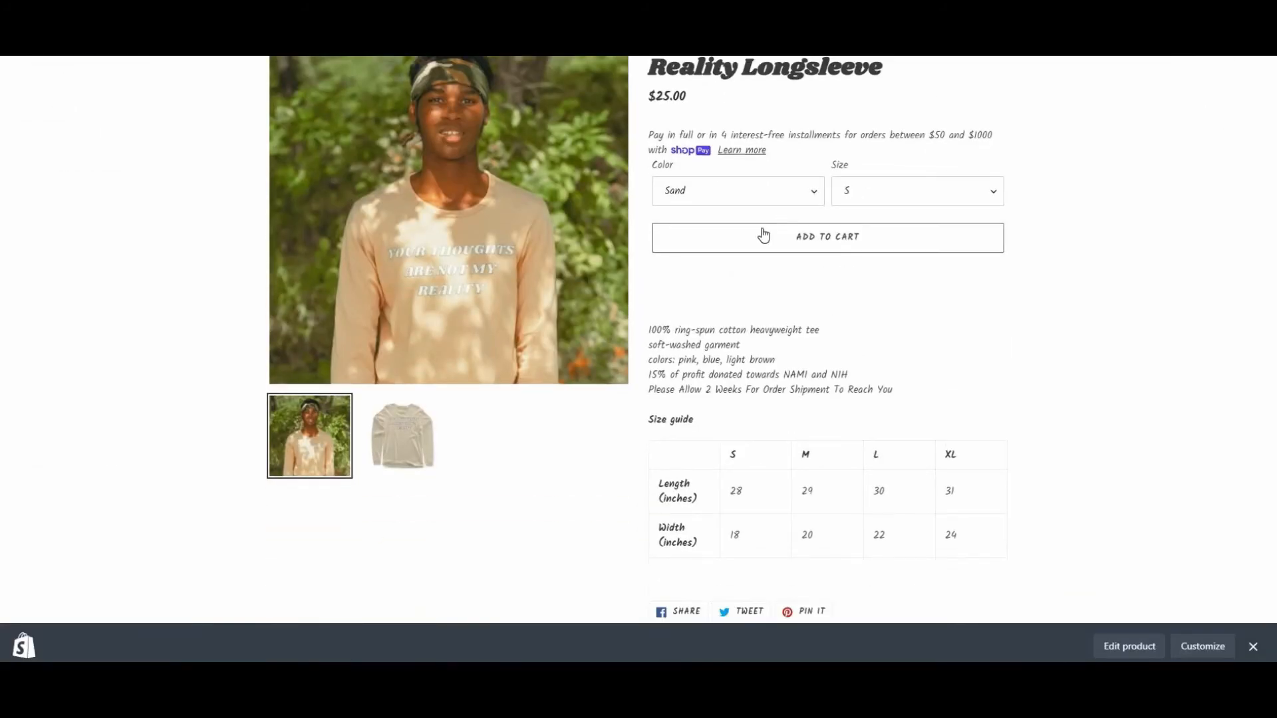
click(833, 240)
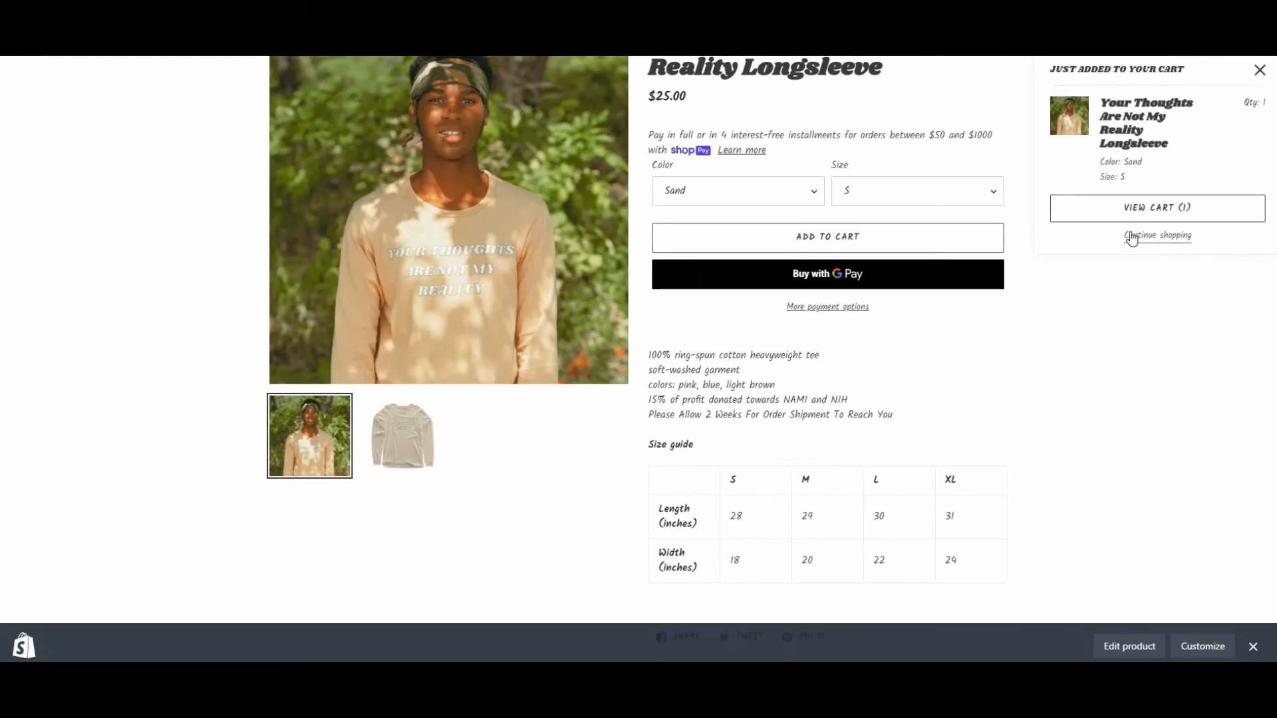
- Open the cart and proceed to checkout to examine the contact and shipping address form
click(1151, 209)
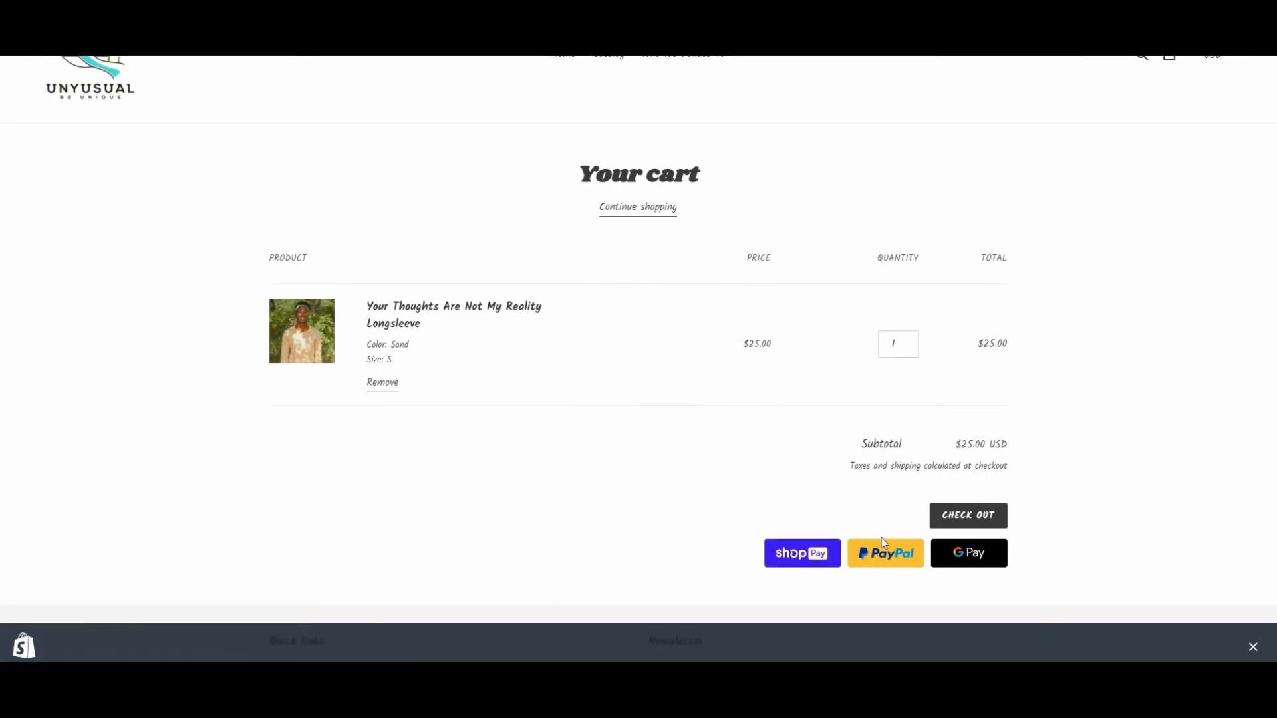
click(968, 511)
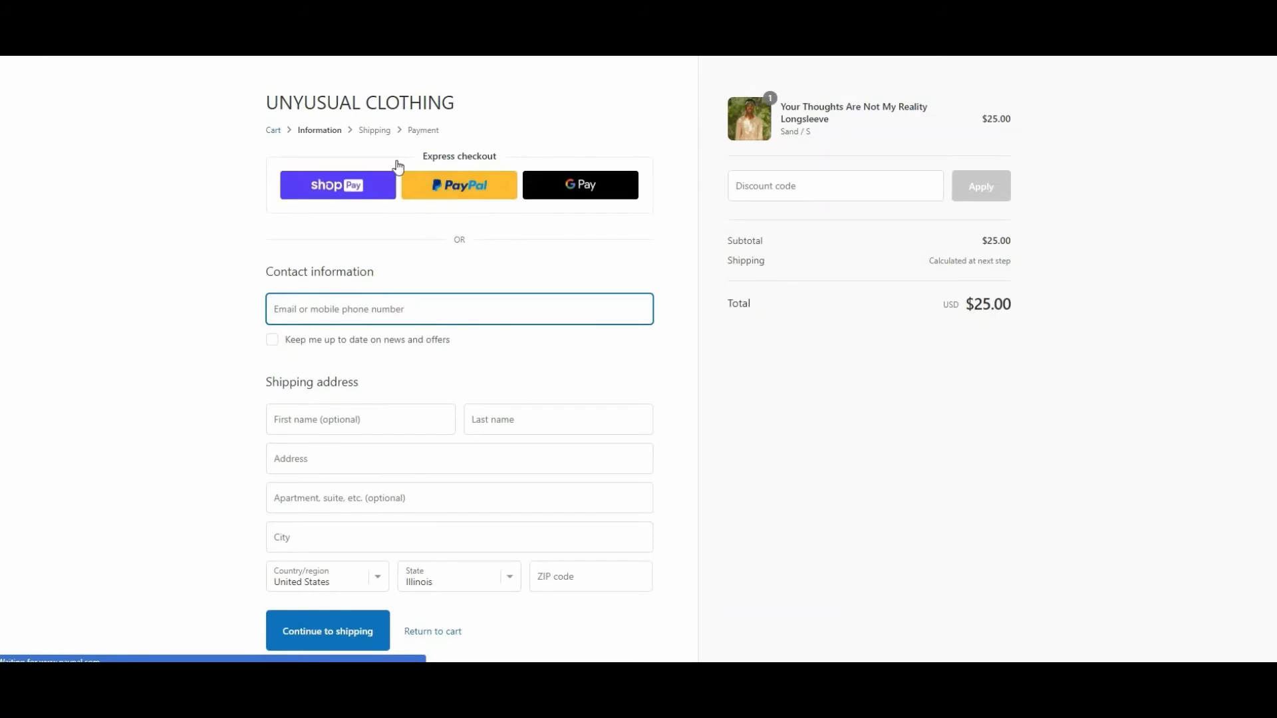
scroll(299, 263, down, 1)
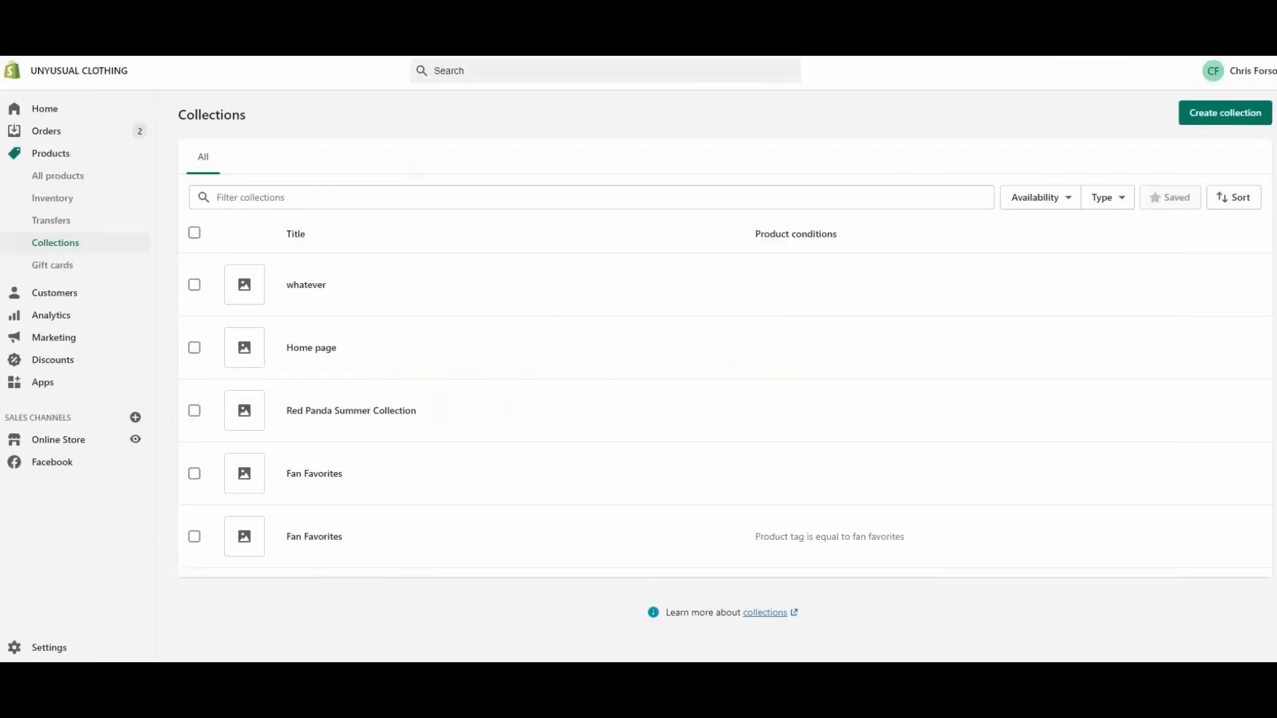
- Open the store's shipping and delivery settings and review the local delivery, pickup, package and shipping label sections
click(52, 656)
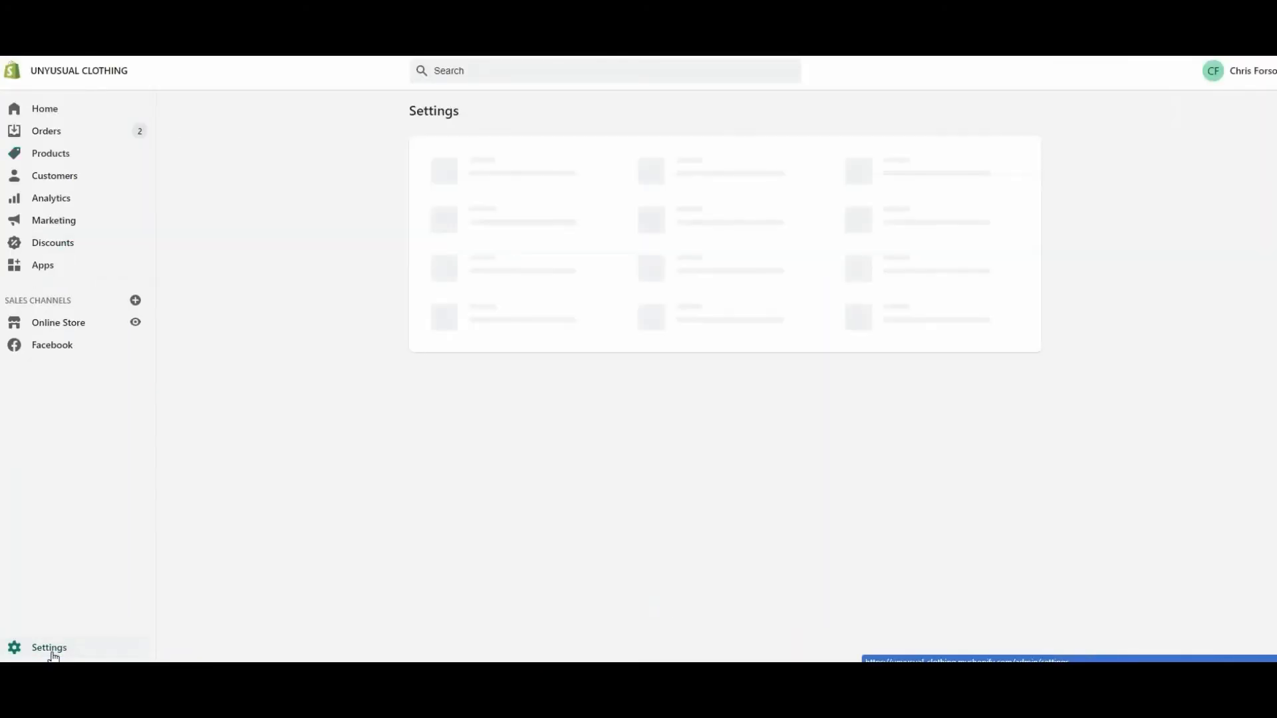
click(590, 67)
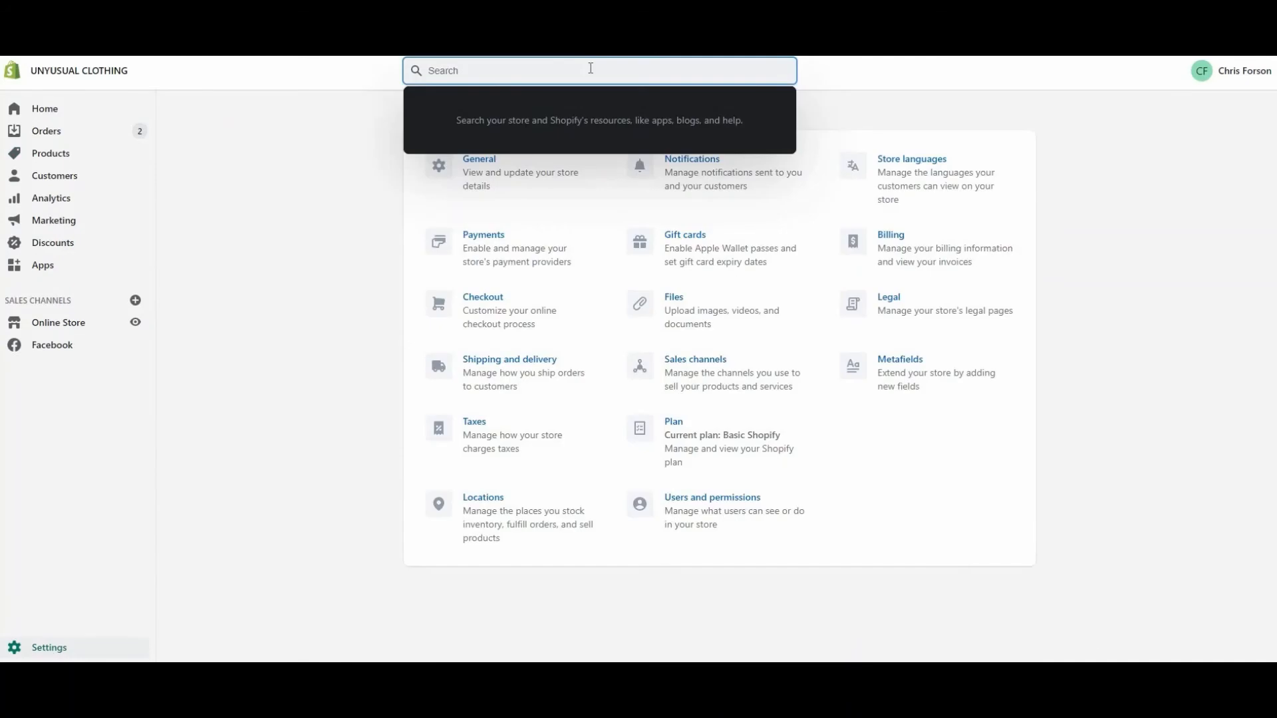
click(506, 367)
scroll(812, 343, down, 6)
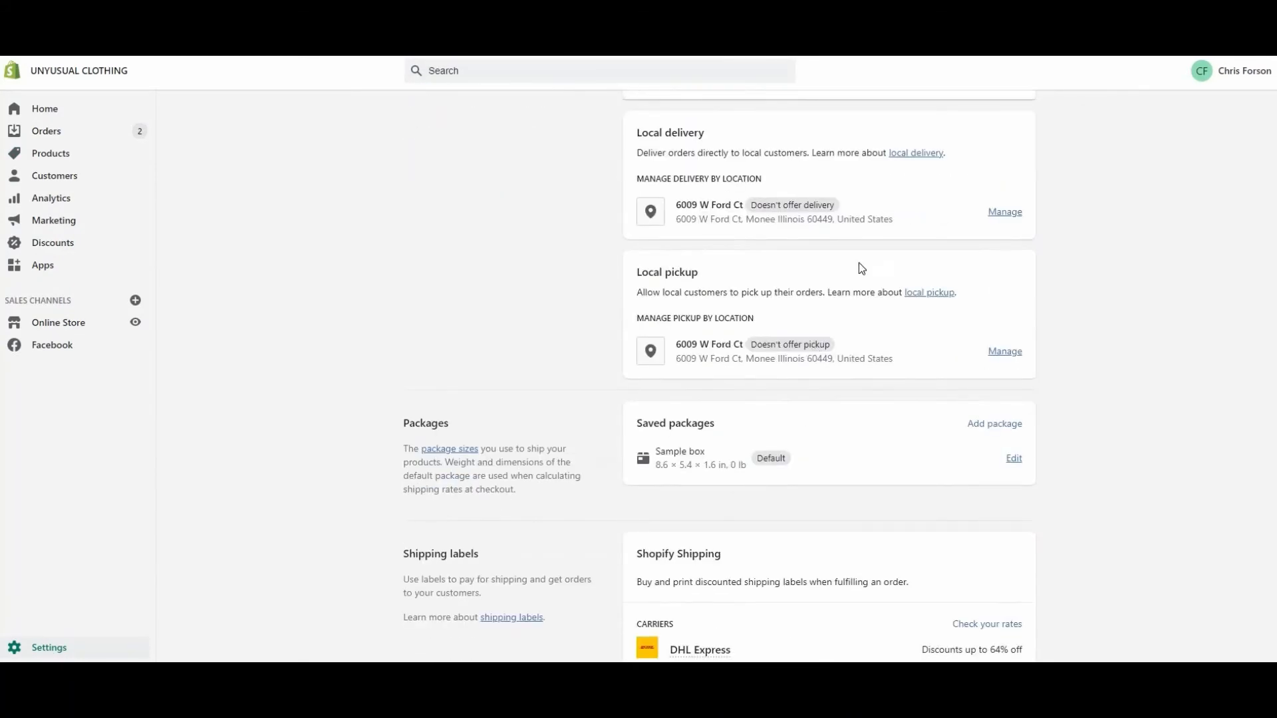
scroll(810, 355, down, 3)
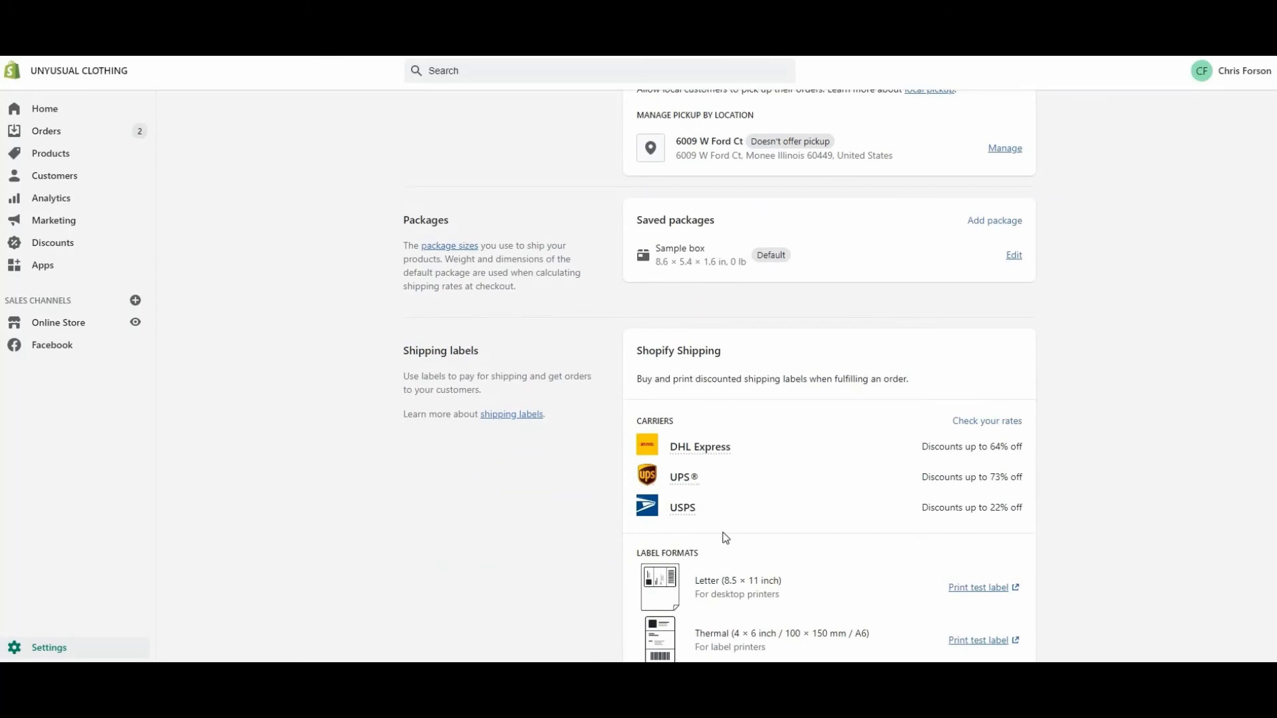
scroll(665, 278, down, 1)
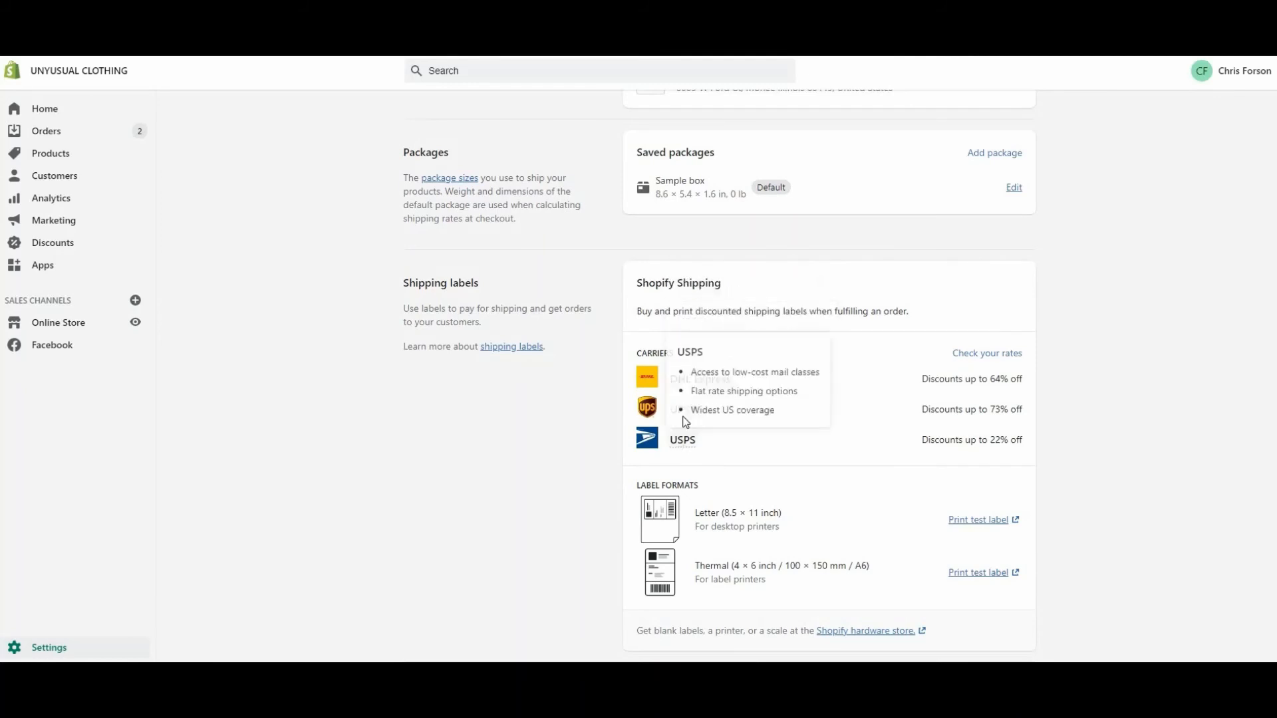
scroll(866, 386, up, 2)
scroll(867, 386, up, 4)
- Open the general shipping profile for management and go to its domestic shipping rates
click(971, 159)
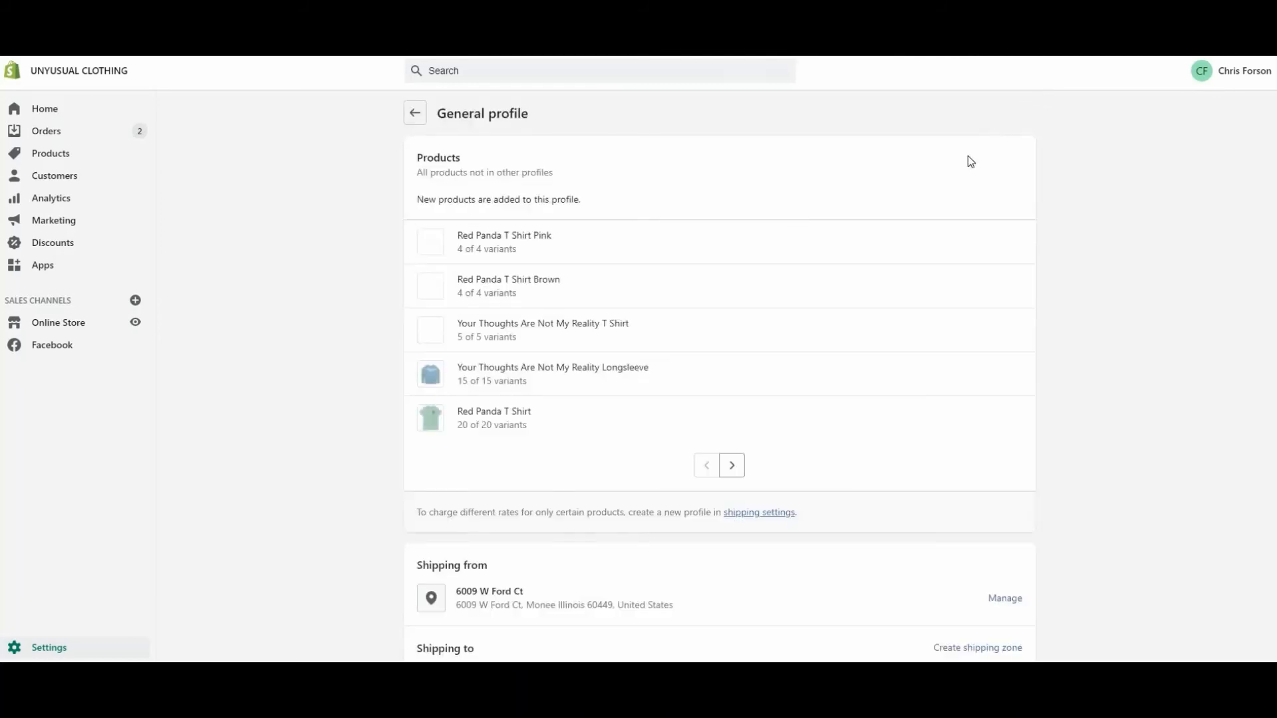
scroll(585, 256, down, 7)
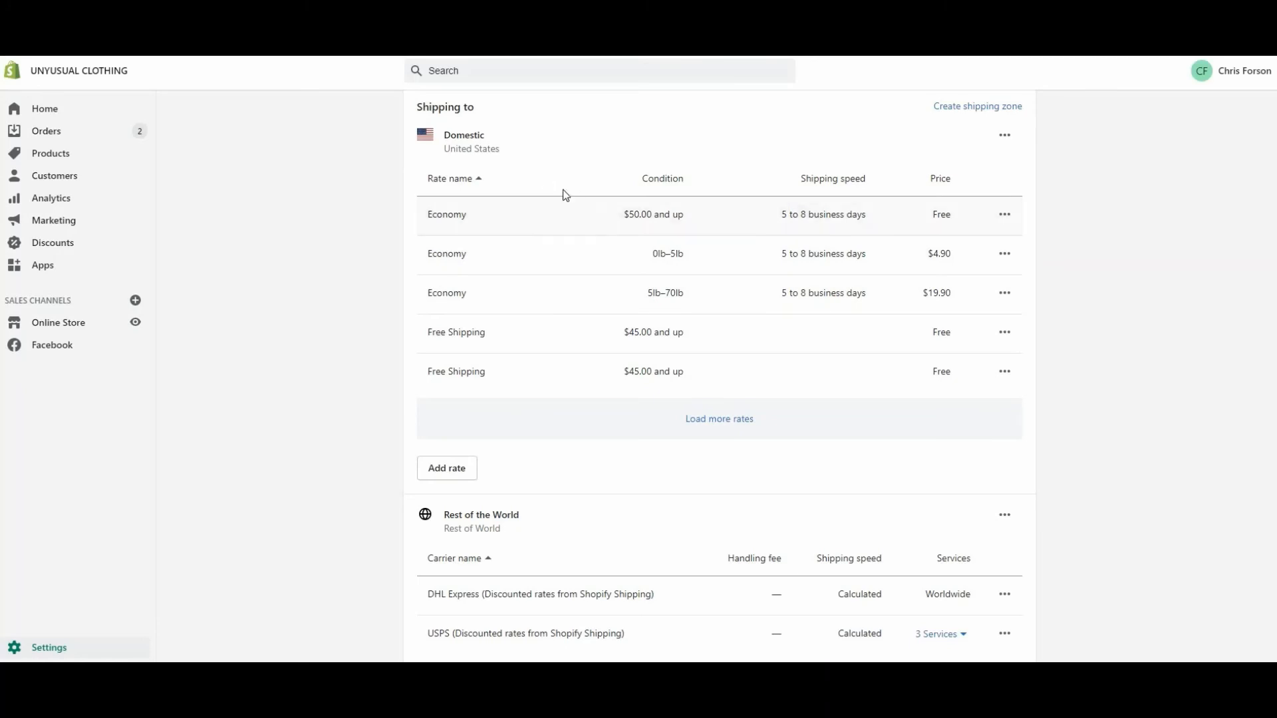
- Start a custom domestic rate with a condition based on order price, and discard it
click(455, 467)
click(482, 451)
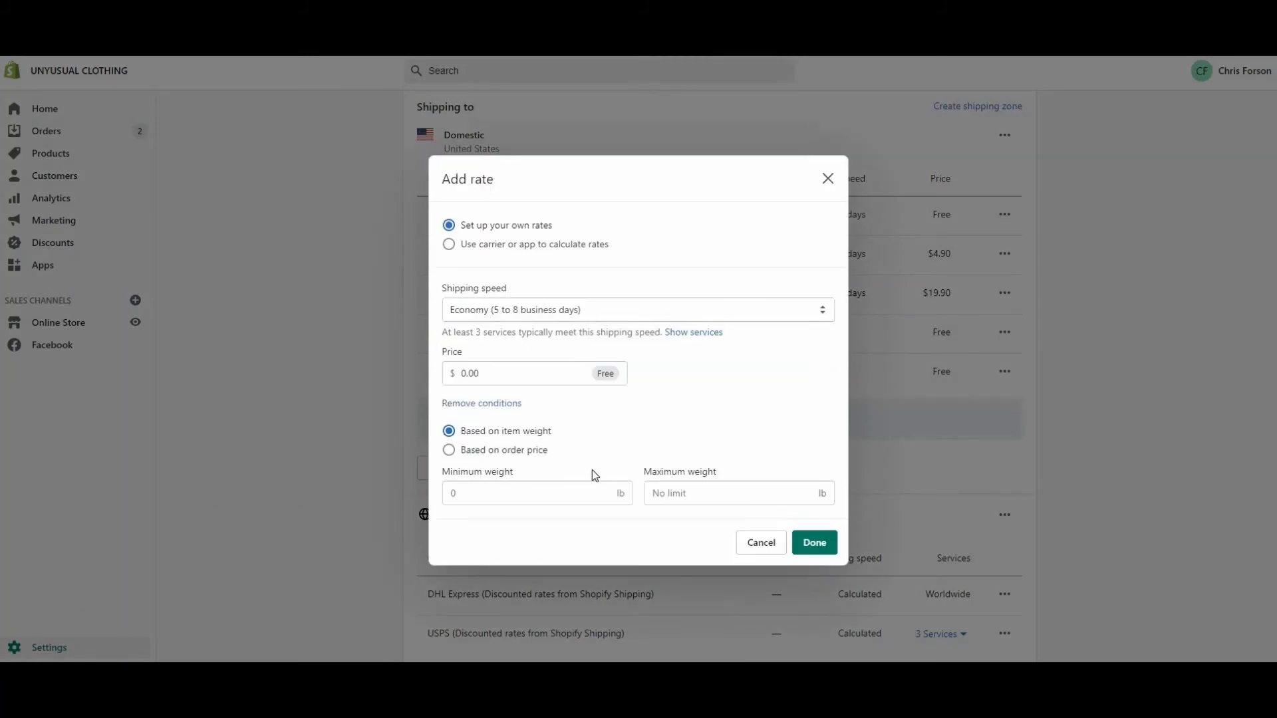
click(521, 450)
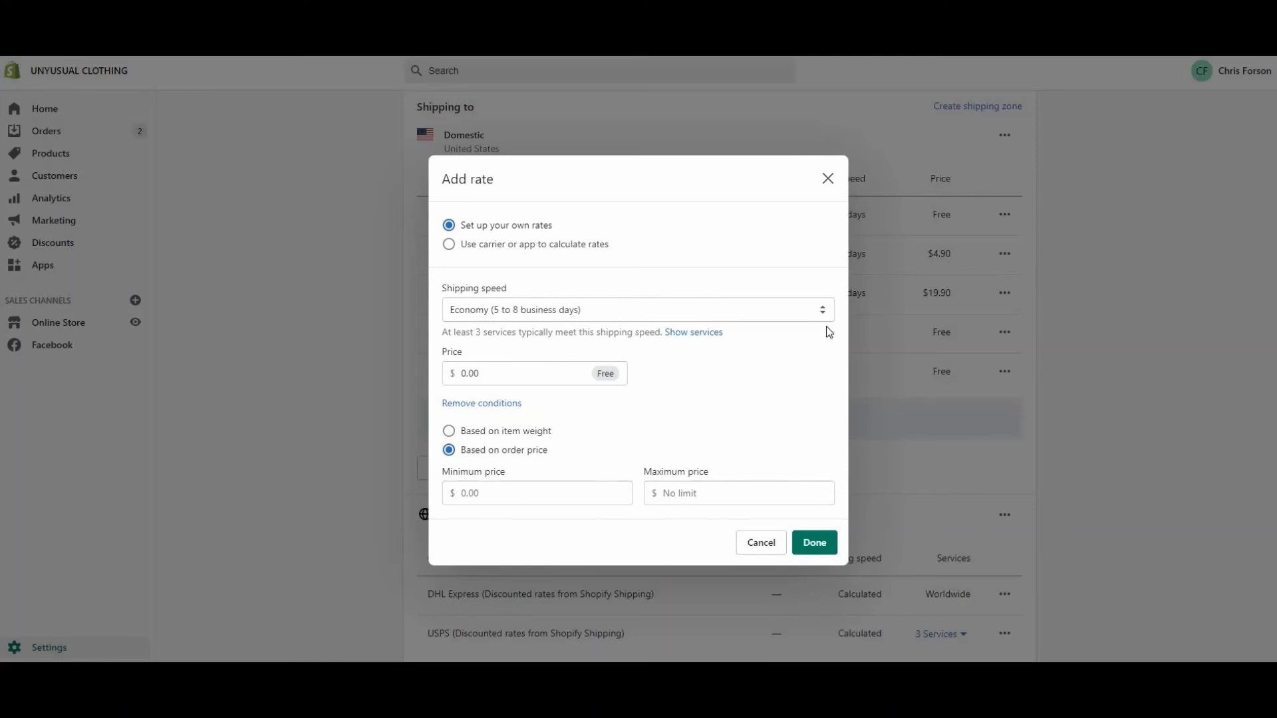
click(828, 177)
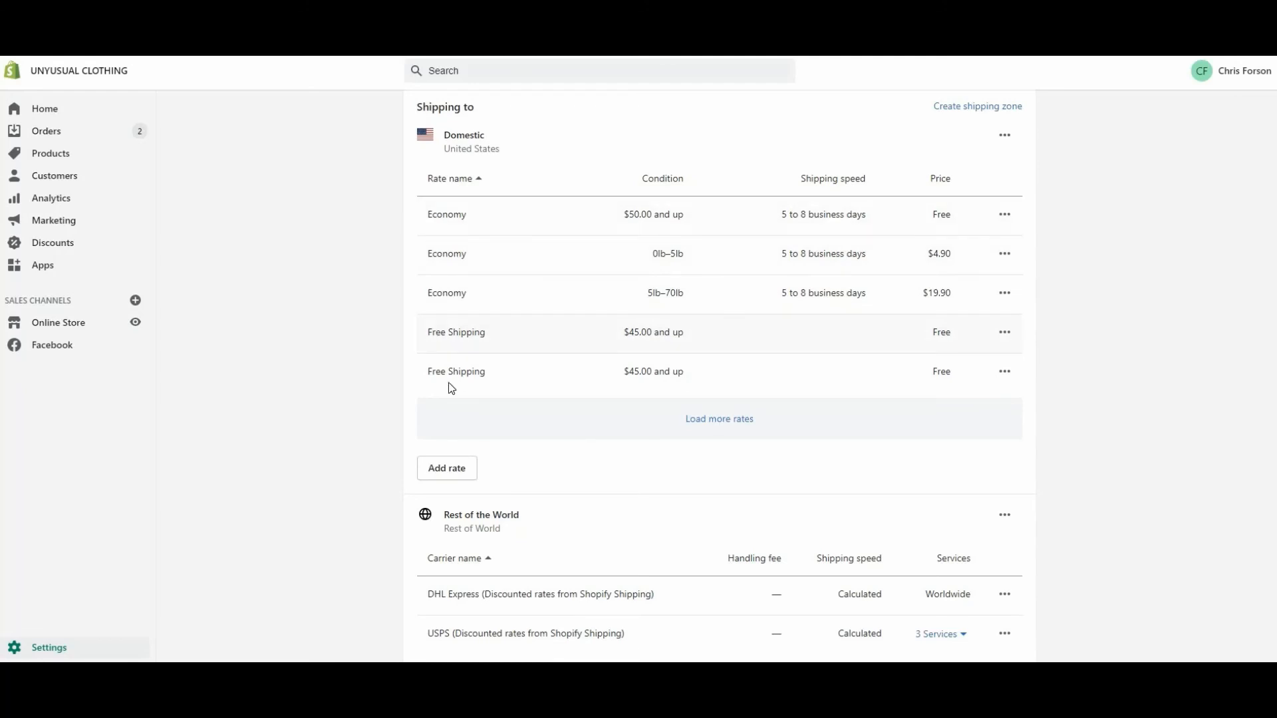
- Review the Rest of the World carrier rates and the Printful shipping section in the general profile
scroll(482, 478, down, 7)
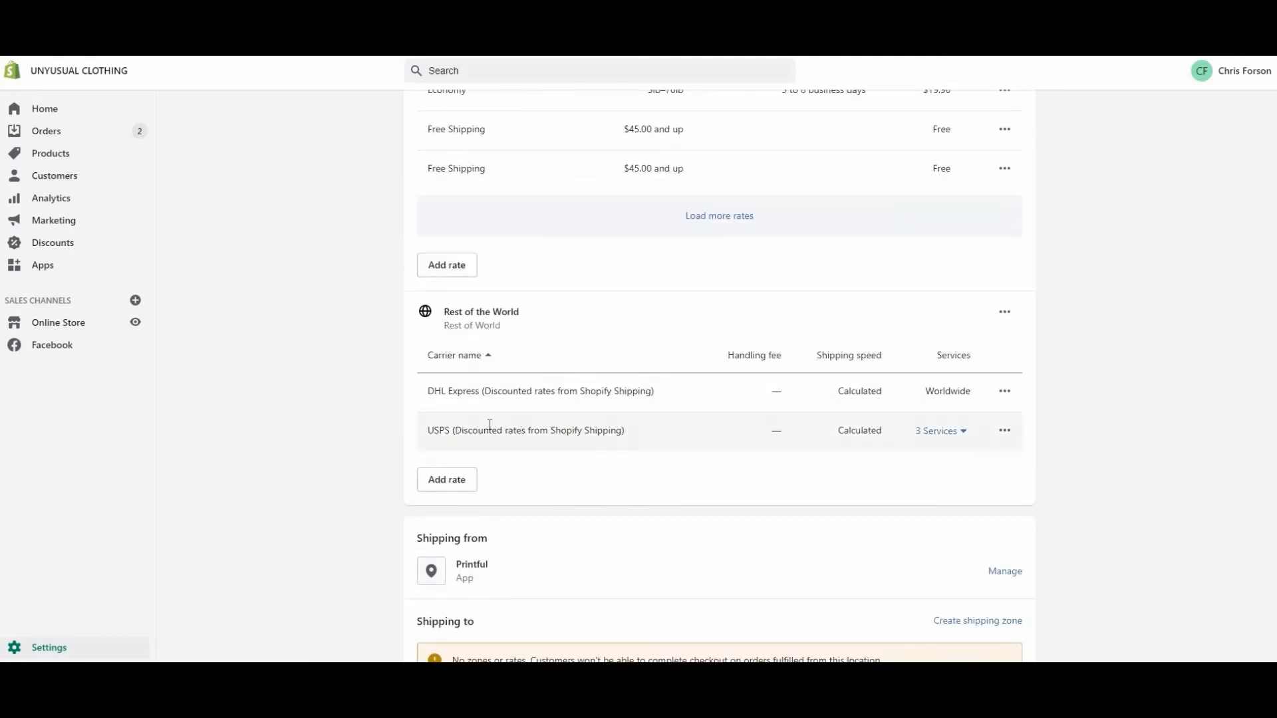
scroll(579, 419, down, 2)
scroll(580, 419, up, 1)
scroll(579, 419, up, 2)
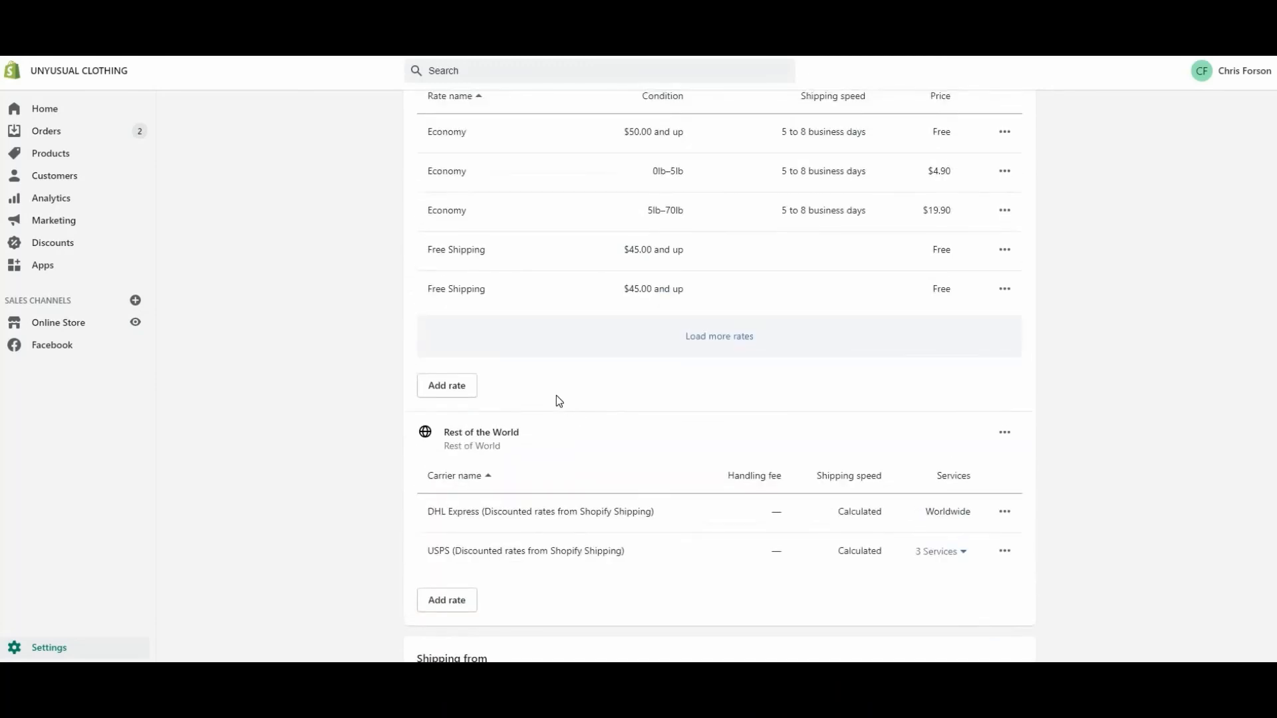